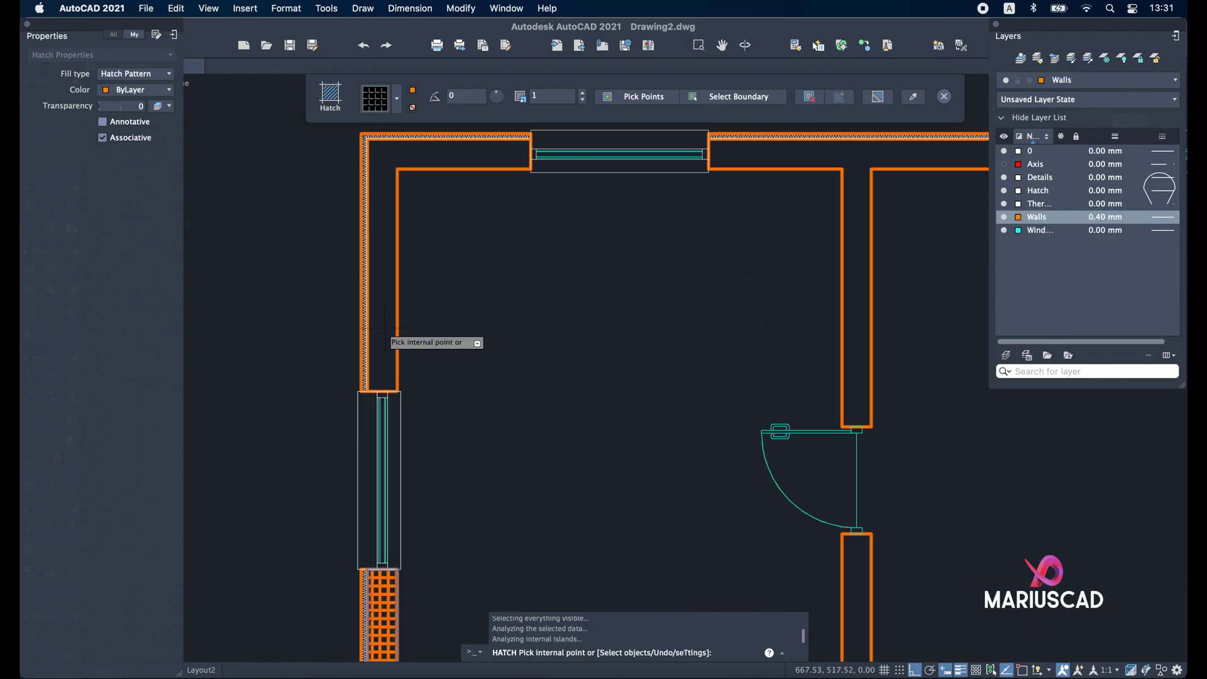
Hatch two wall sections and finish subtracting the oval slot from the part
click(384, 326)
click(742, 158)
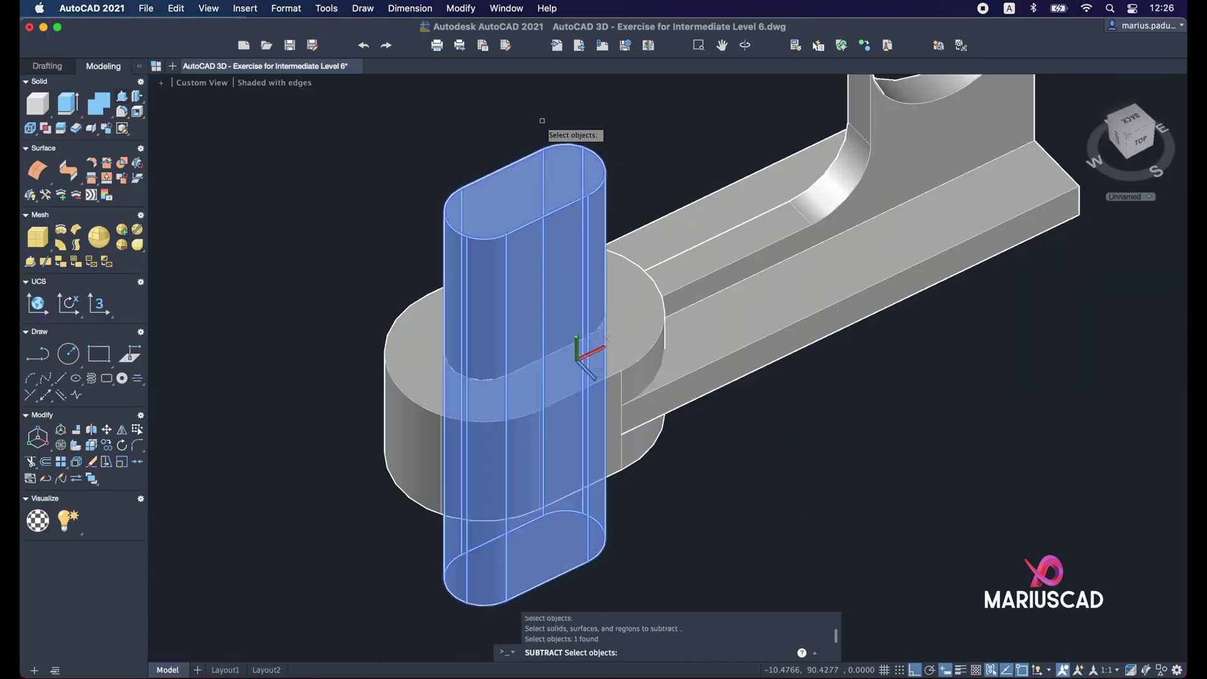
key(Return)
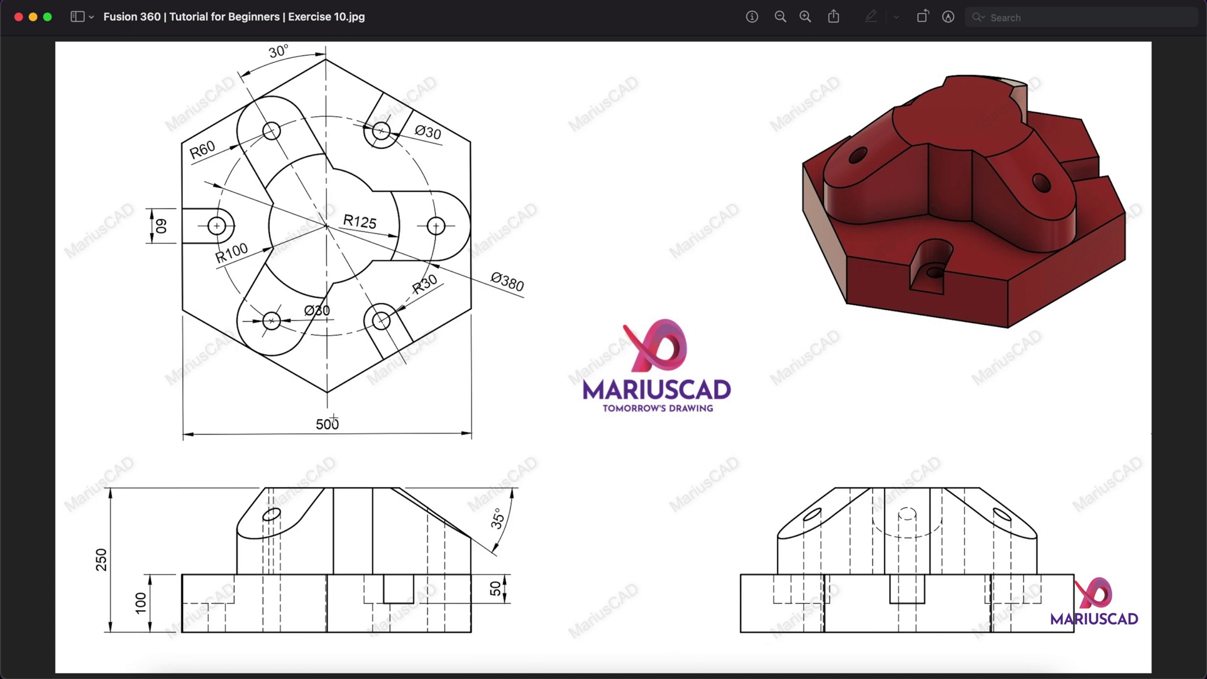
Hide the reference drawing and start a new sketch on the XY plane
click(33, 19)
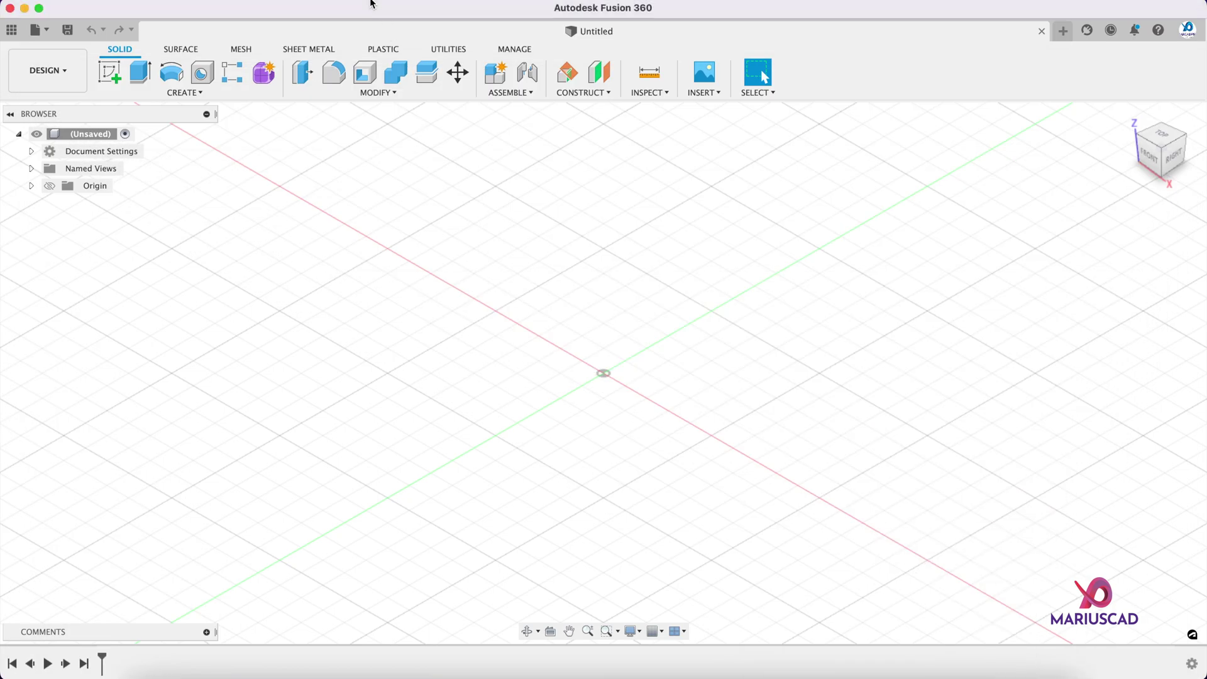
click(113, 71)
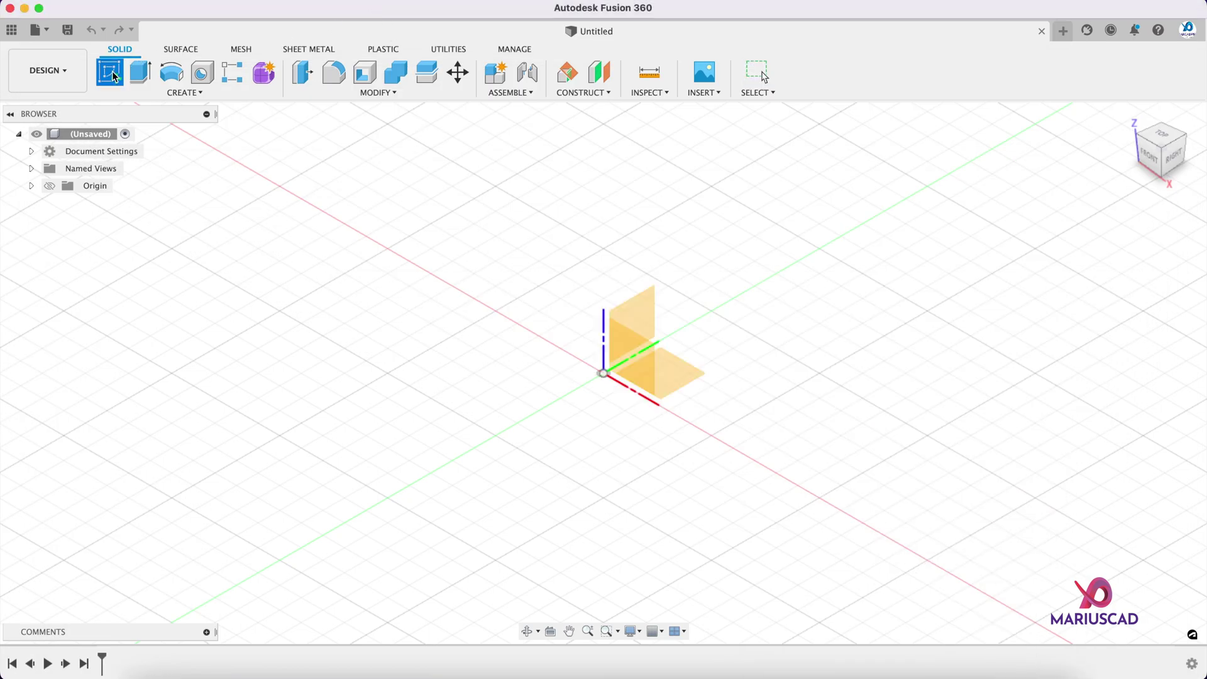
click(680, 374)
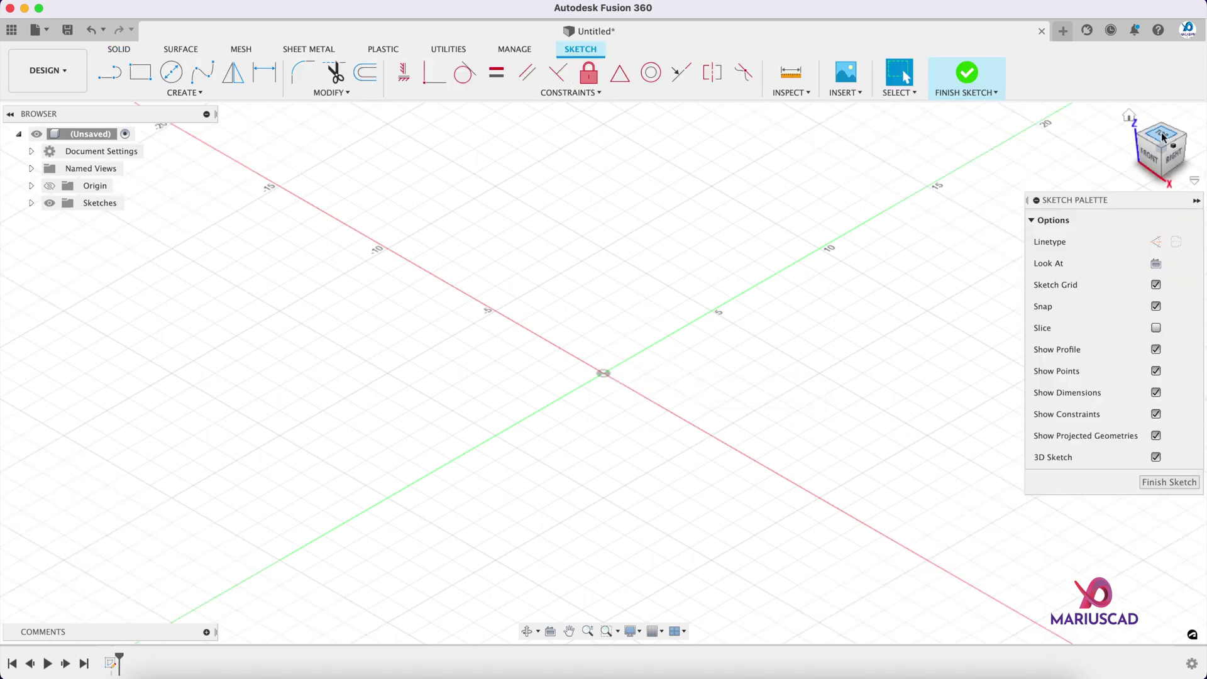
Draw a six-sided circumscribed polygon centred on the origin, then bring back the reference drawing
click(171, 72)
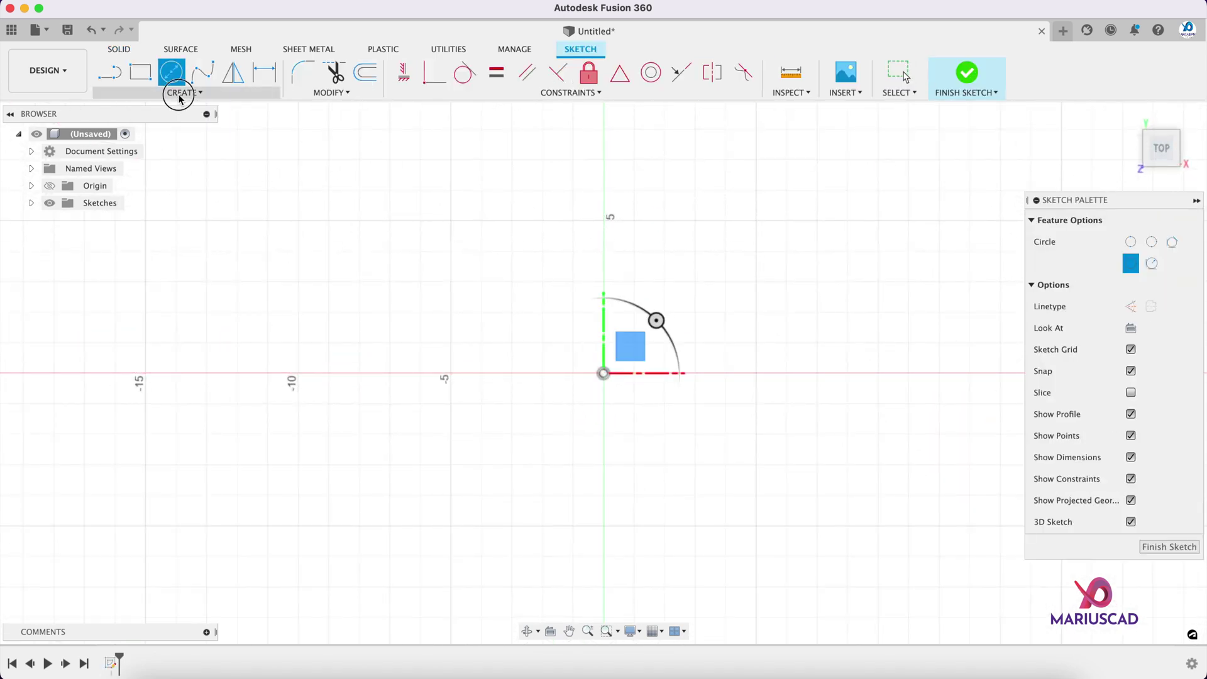
click(184, 92)
mouse_move(188, 168)
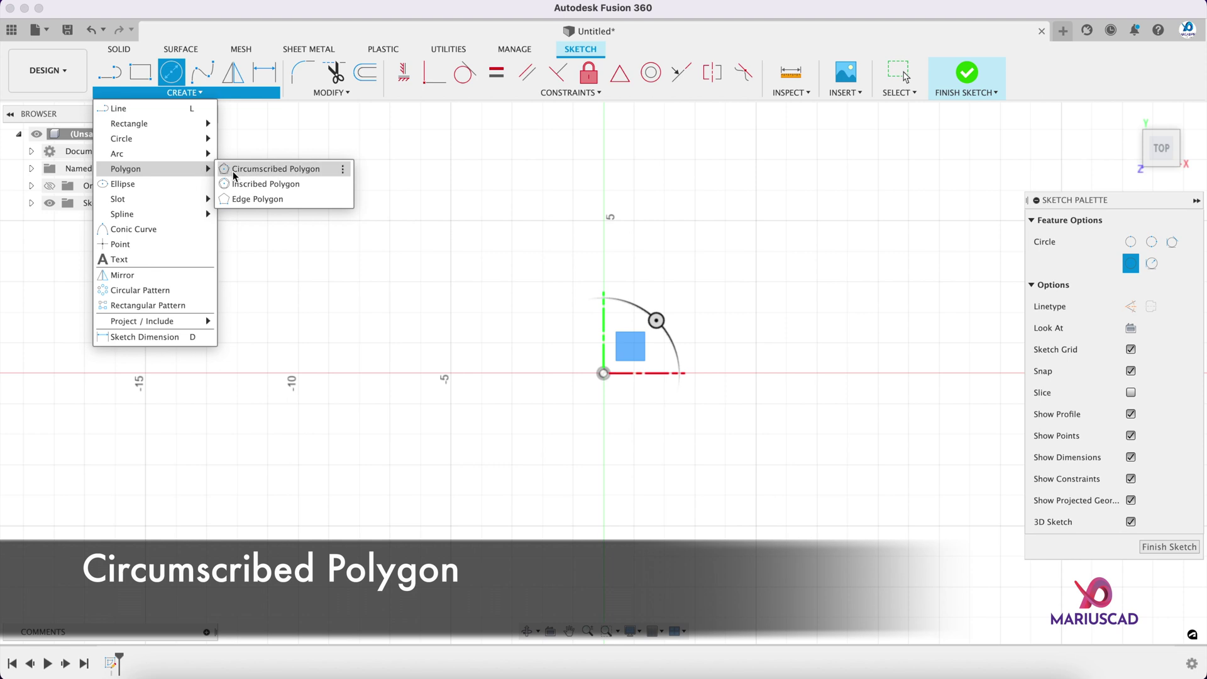
click(230, 174)
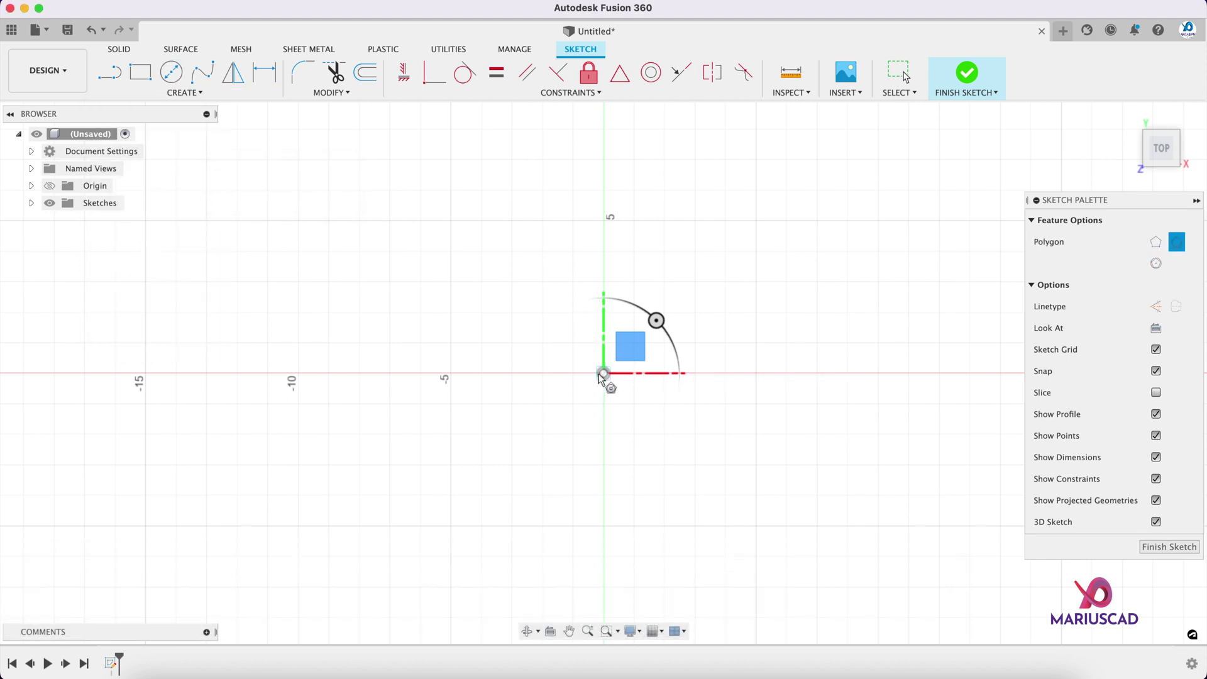
click(603, 373)
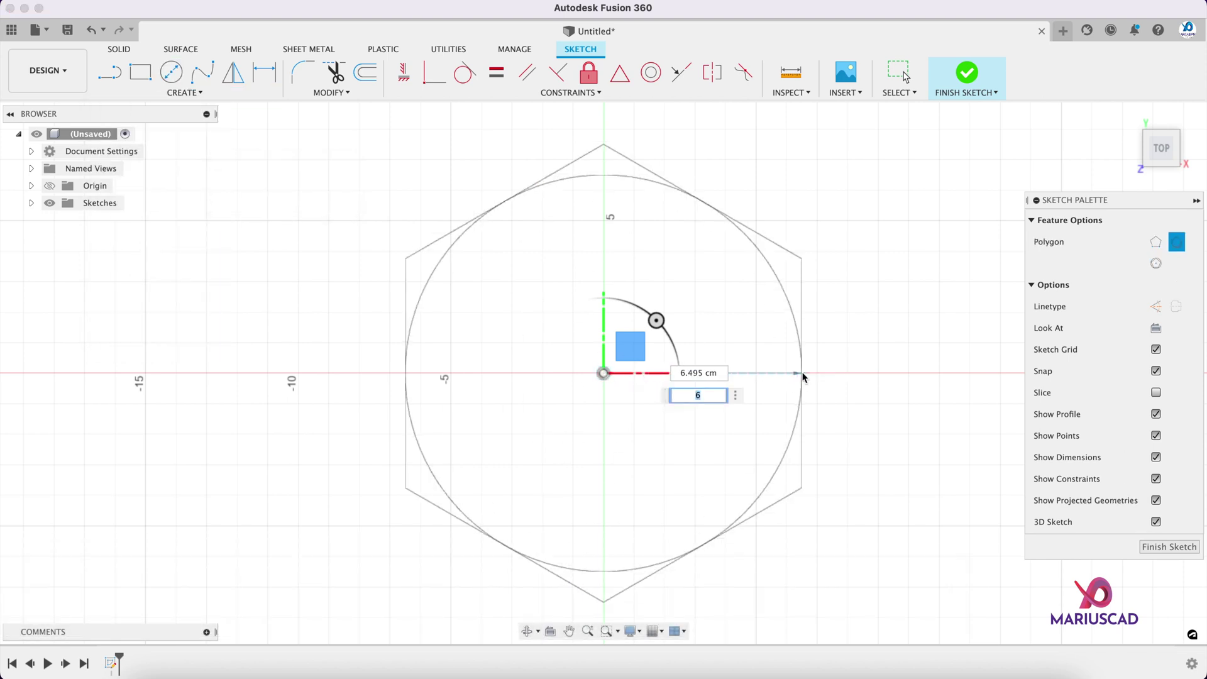
click(834, 374)
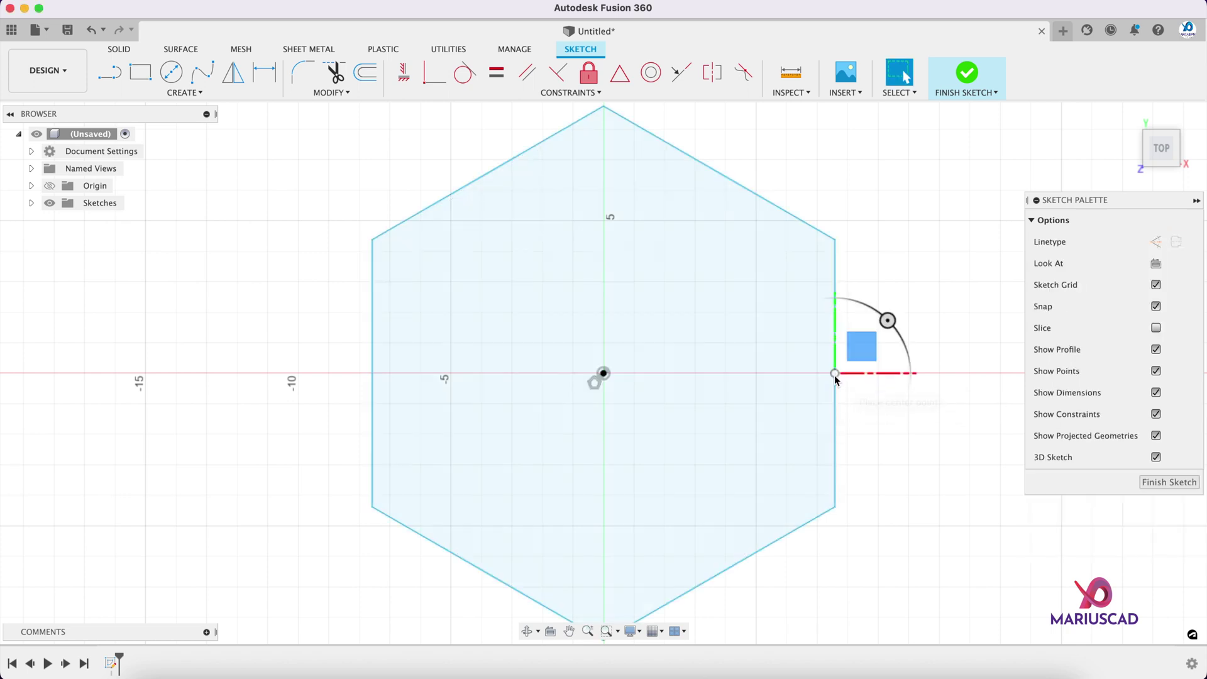
key(Escape)
scroll(771, 418, down, 5)
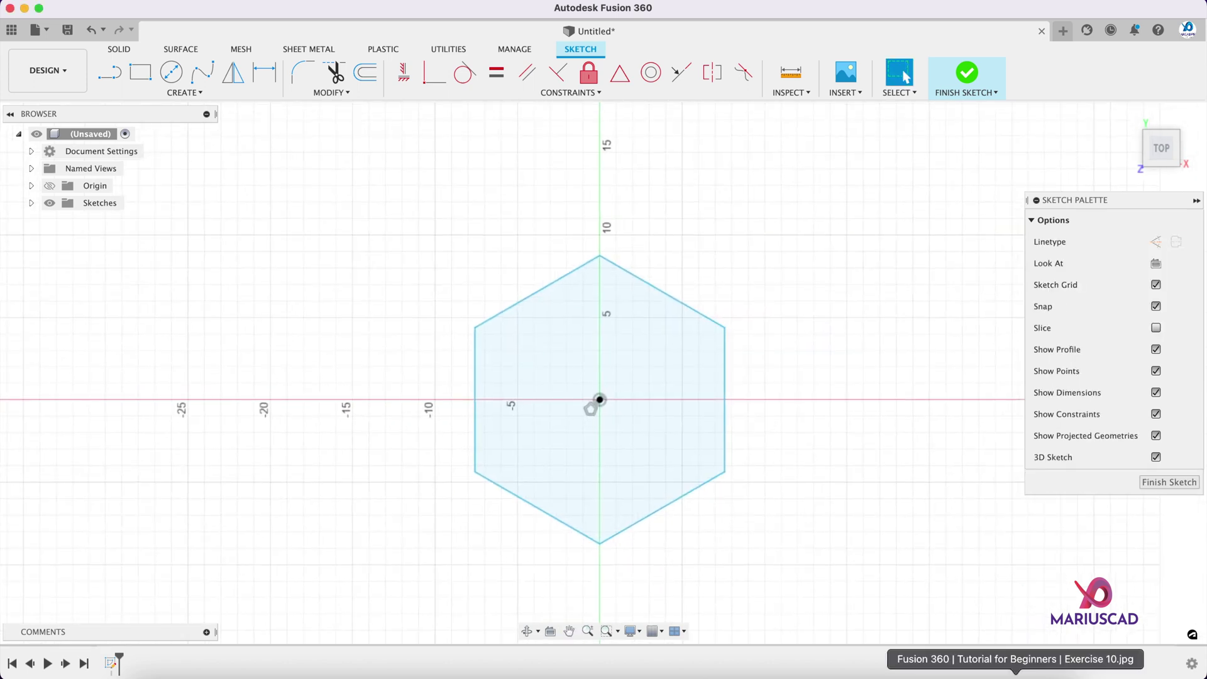
click(1015, 676)
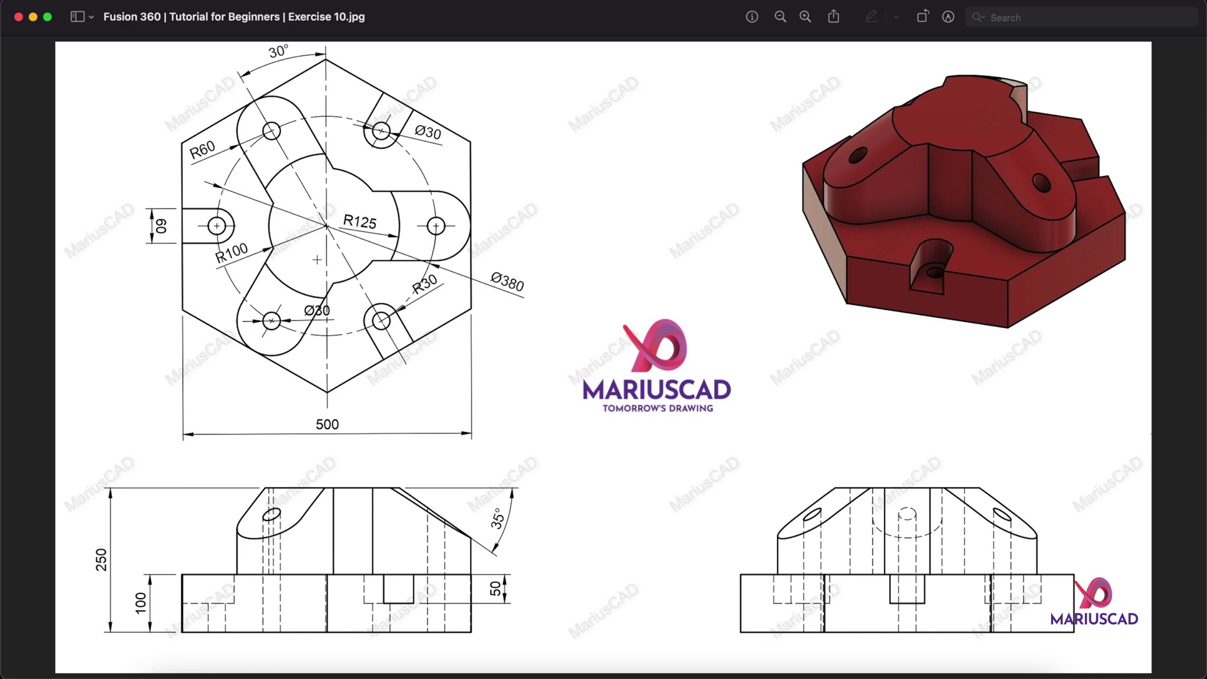
Put away the Exercise 10 reference drawing to return to the Fusion 360 sketch
click(33, 17)
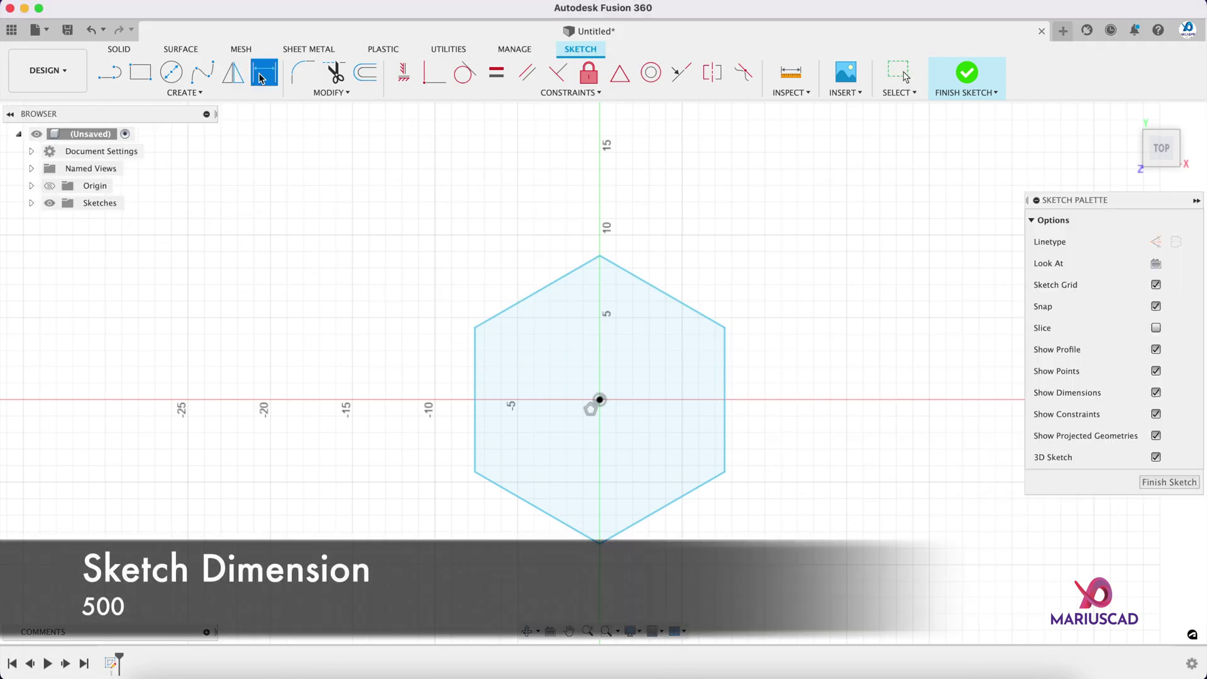
Dimension the hexagon's width between its left and right edges as 500
click(262, 78)
click(474, 400)
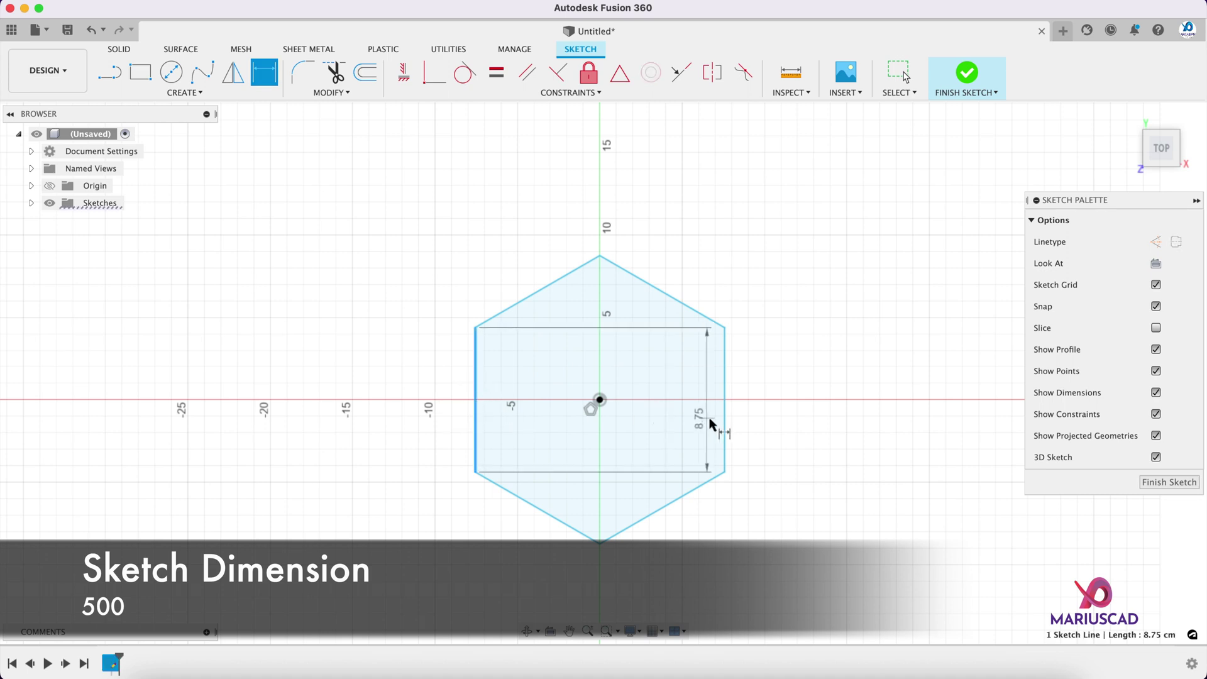
click(726, 425)
middle_drag(638, 558, 597, 315)
click(561, 408)
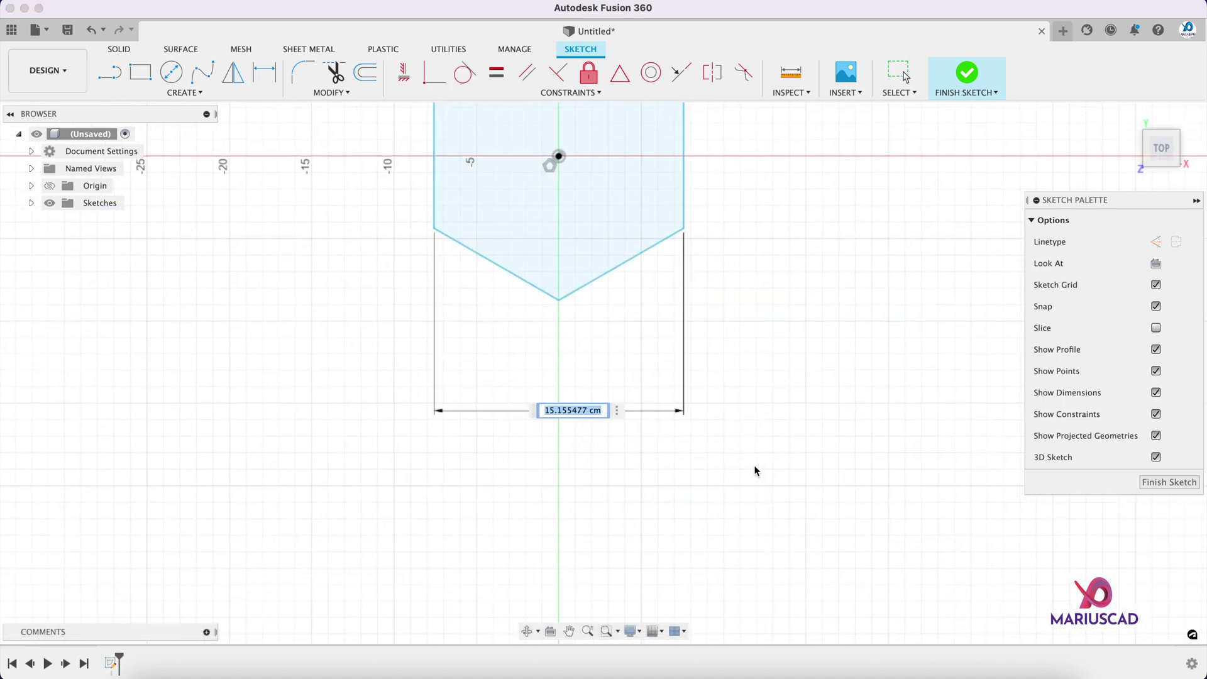
text(150)
key(Return)
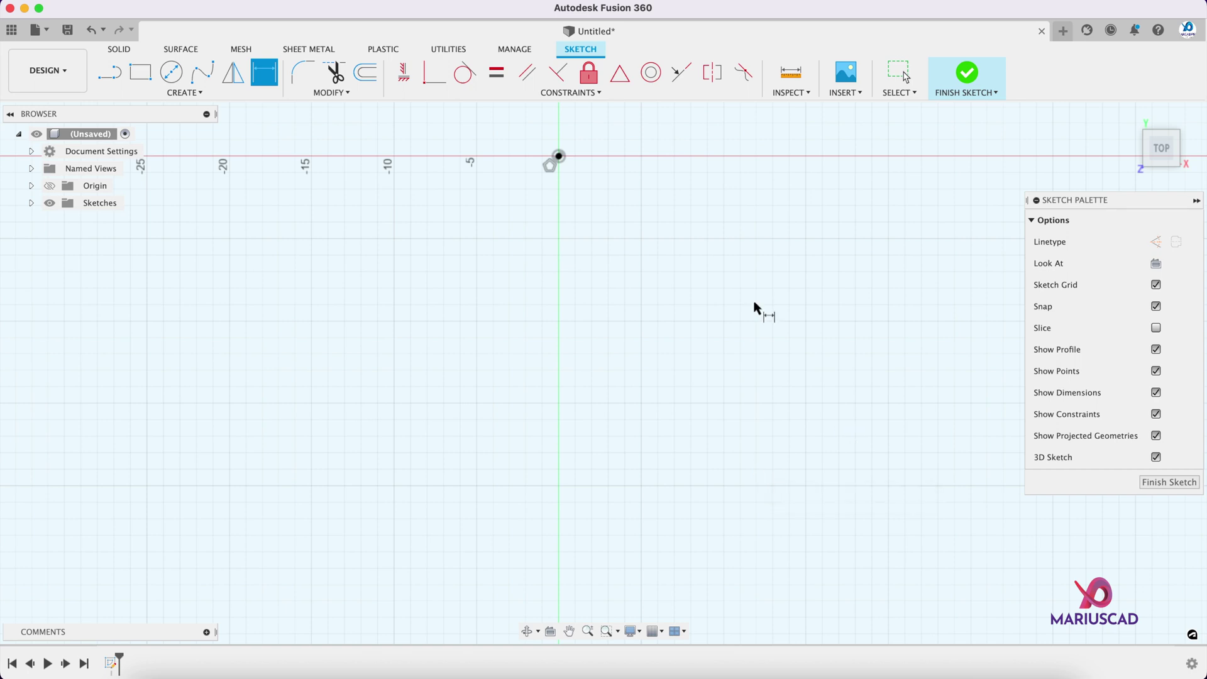
scroll(714, 356, down, 3)
scroll(717, 446, up, 2)
scroll(701, 459, down, 4)
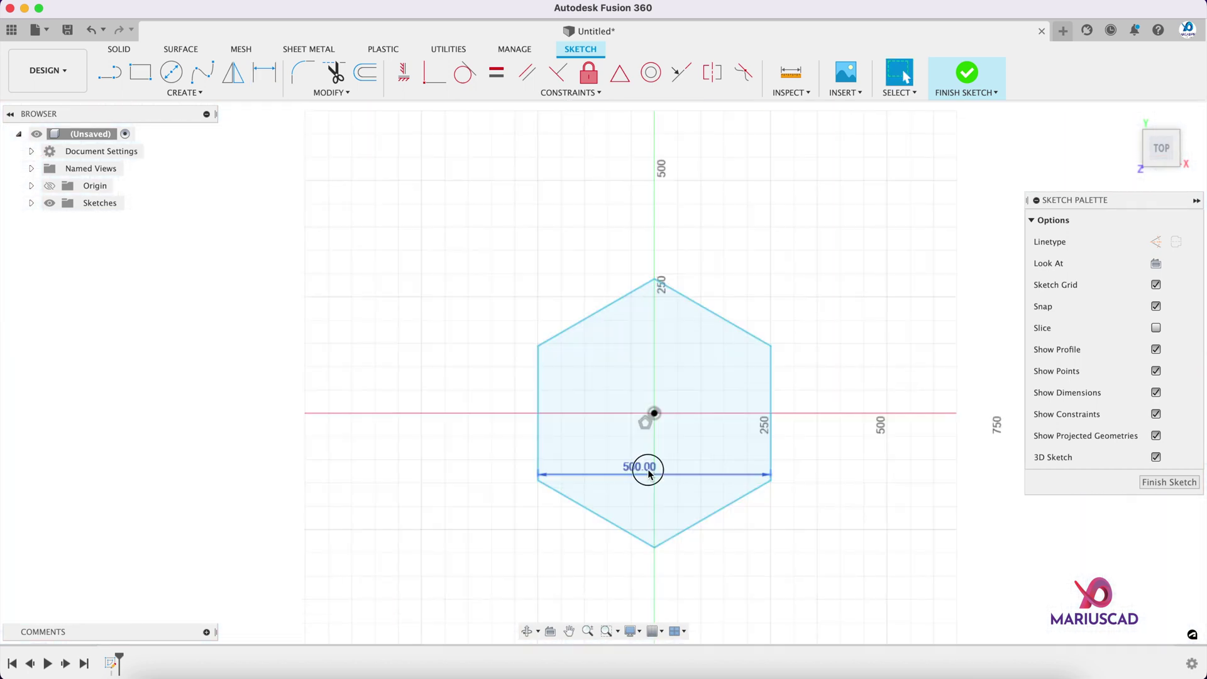
drag(651, 582, 654, 594)
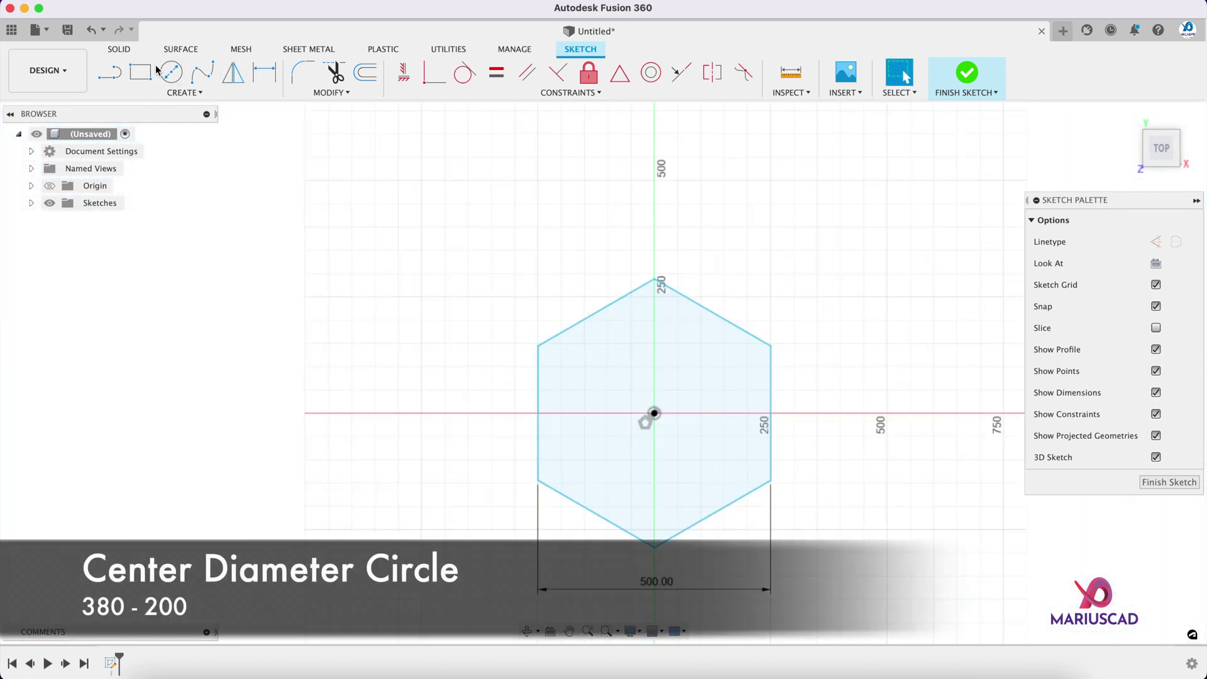
Draw concentric Ø380 and Ø200 circles centred on the origin
click(171, 72)
click(653, 413)
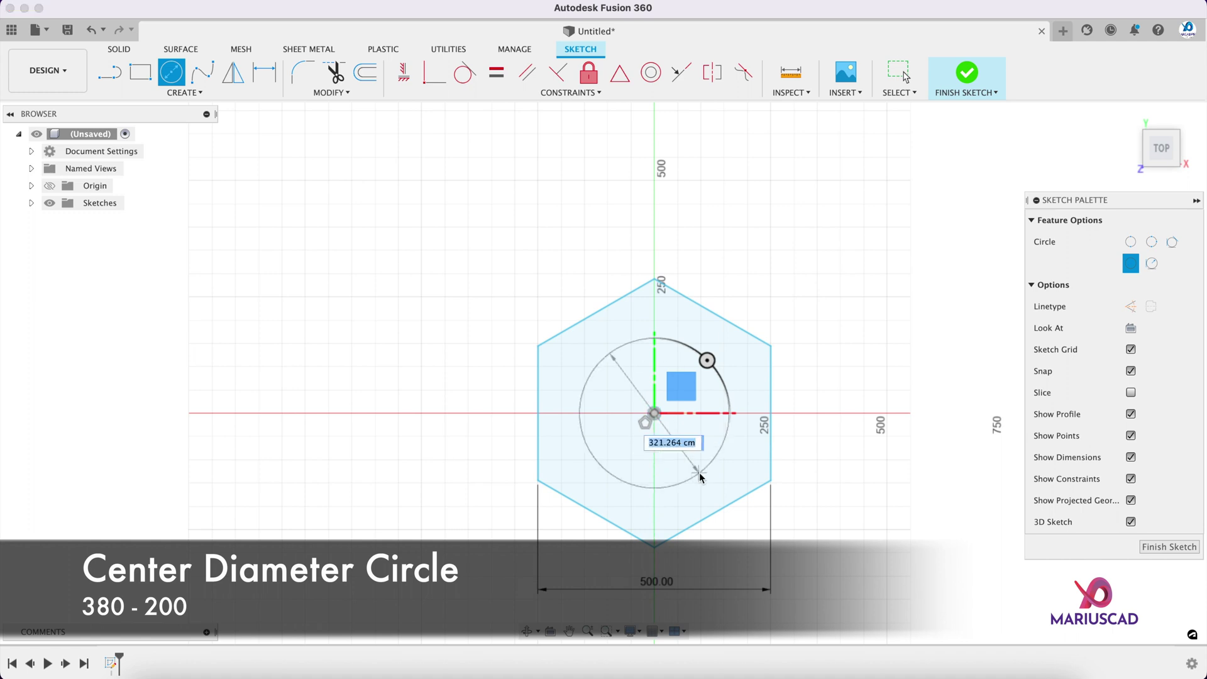
text(38)
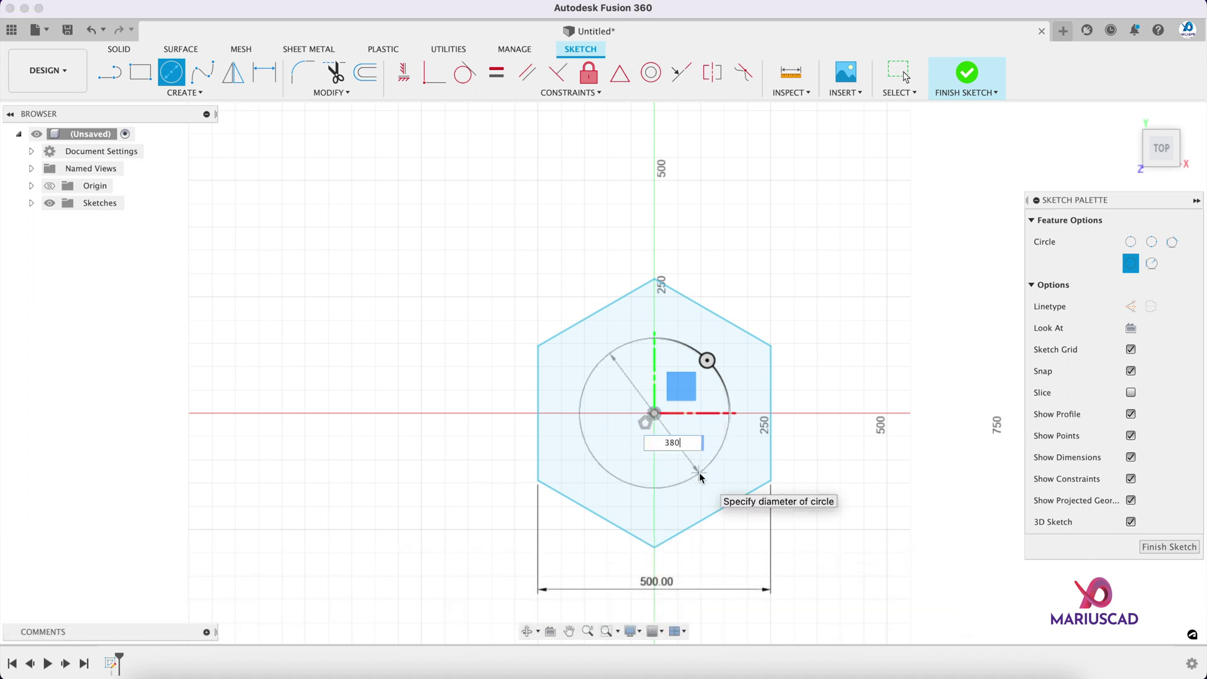
text(0)
key(Return)
click(168, 65)
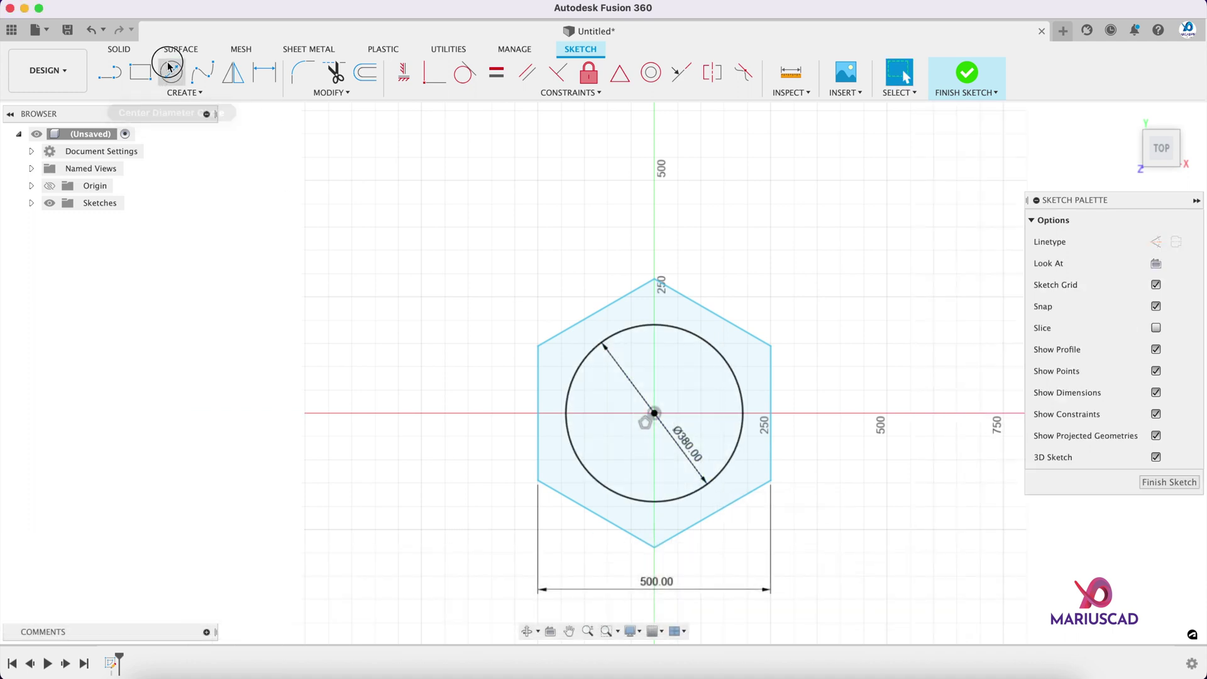
click(654, 413)
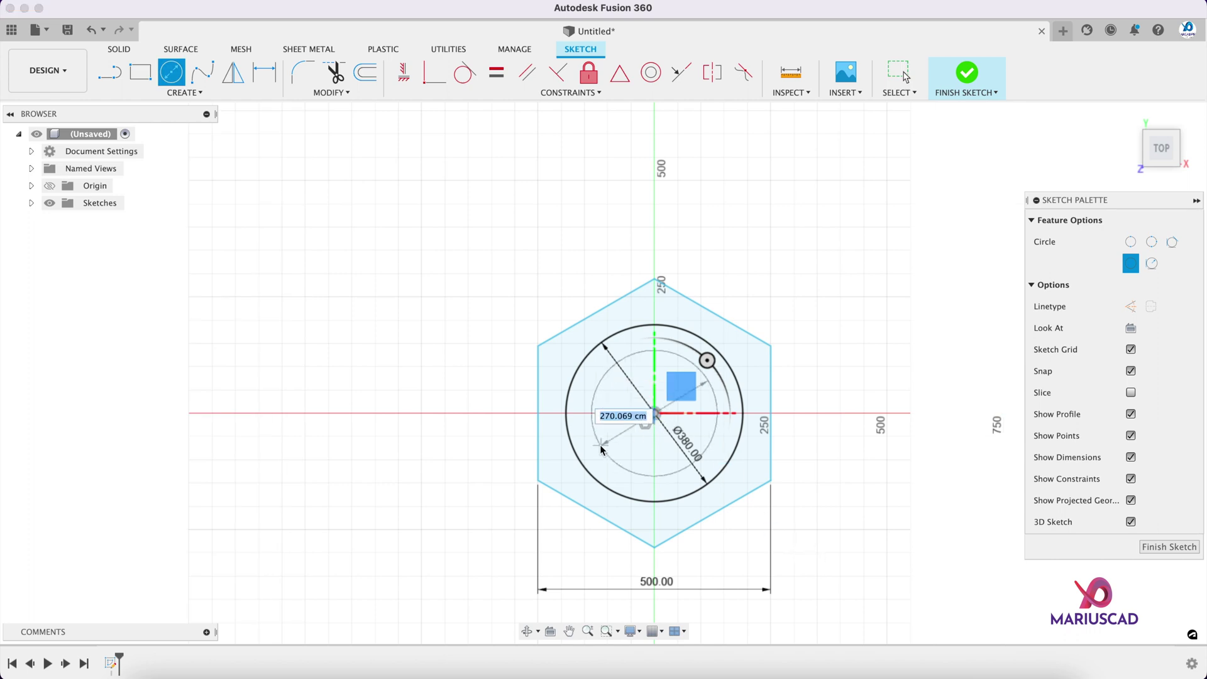
text(200)
key(Return)
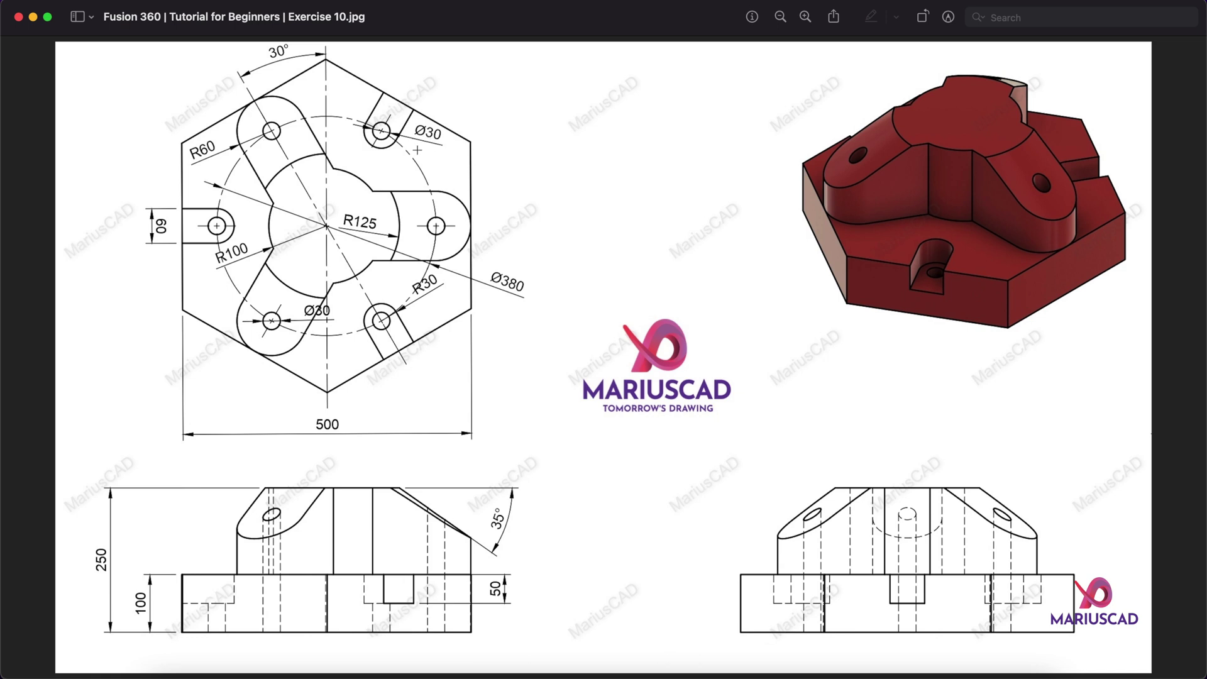
click(36, 22)
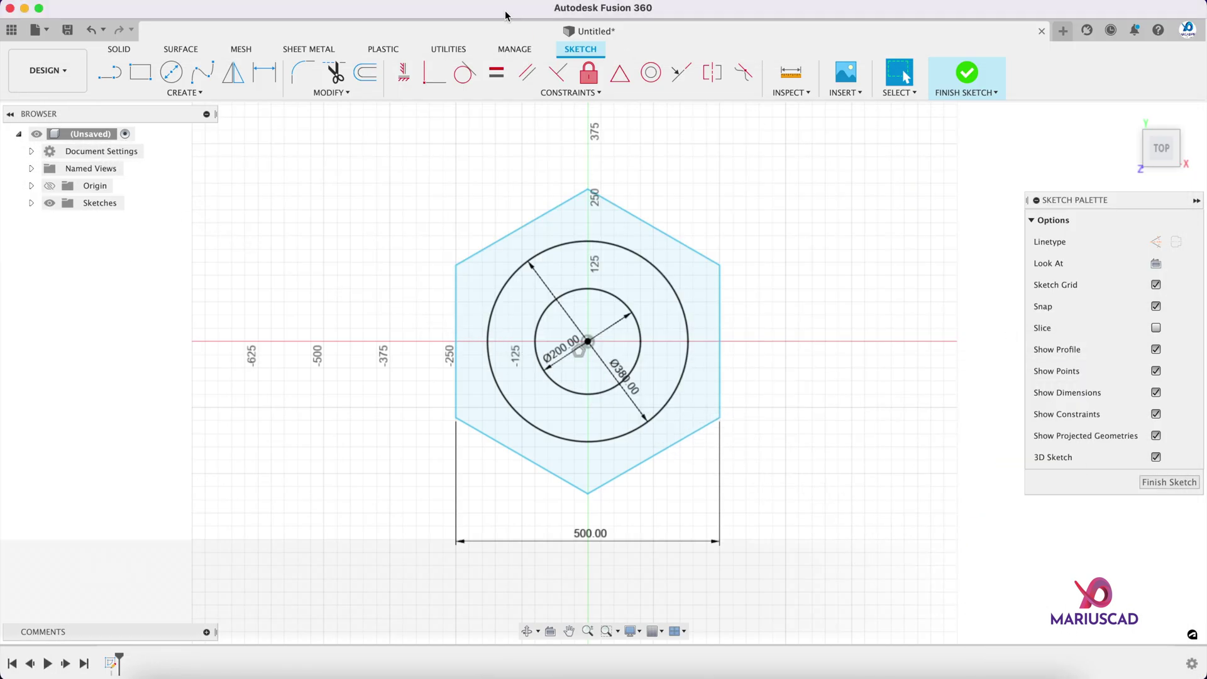
Draw a diagonal line from the sketch centre to the upper-left hexagon edge
click(108, 74)
scroll(586, 342, up, 2)
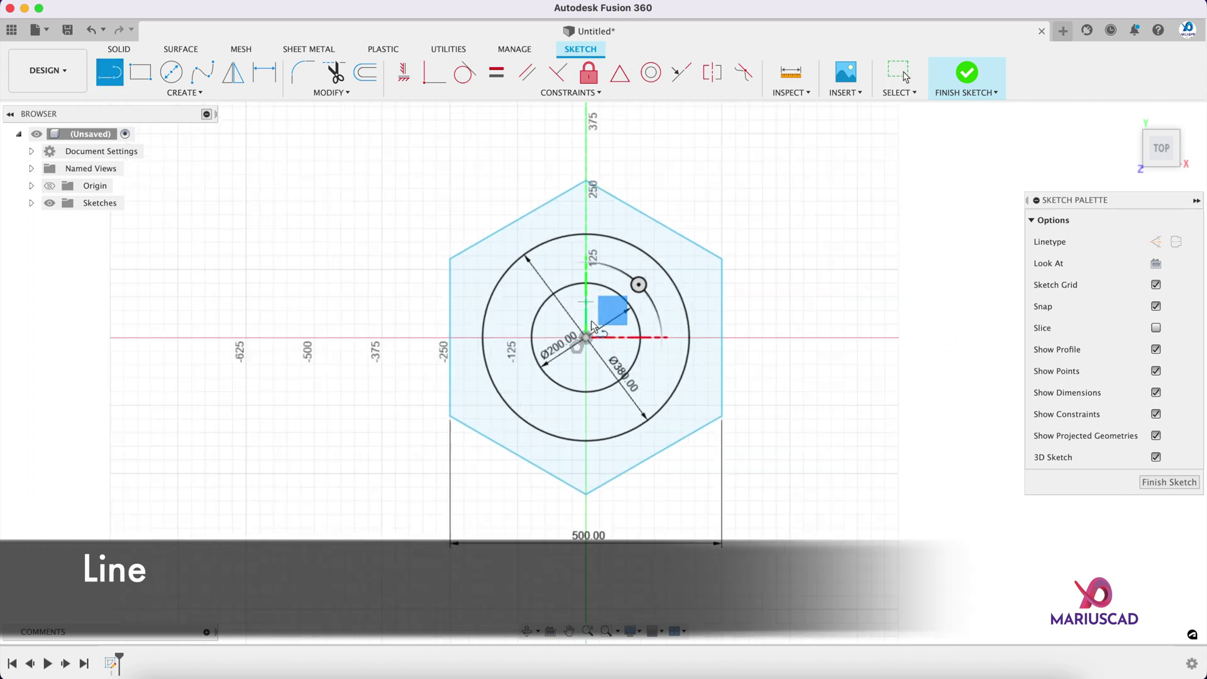
click(584, 342)
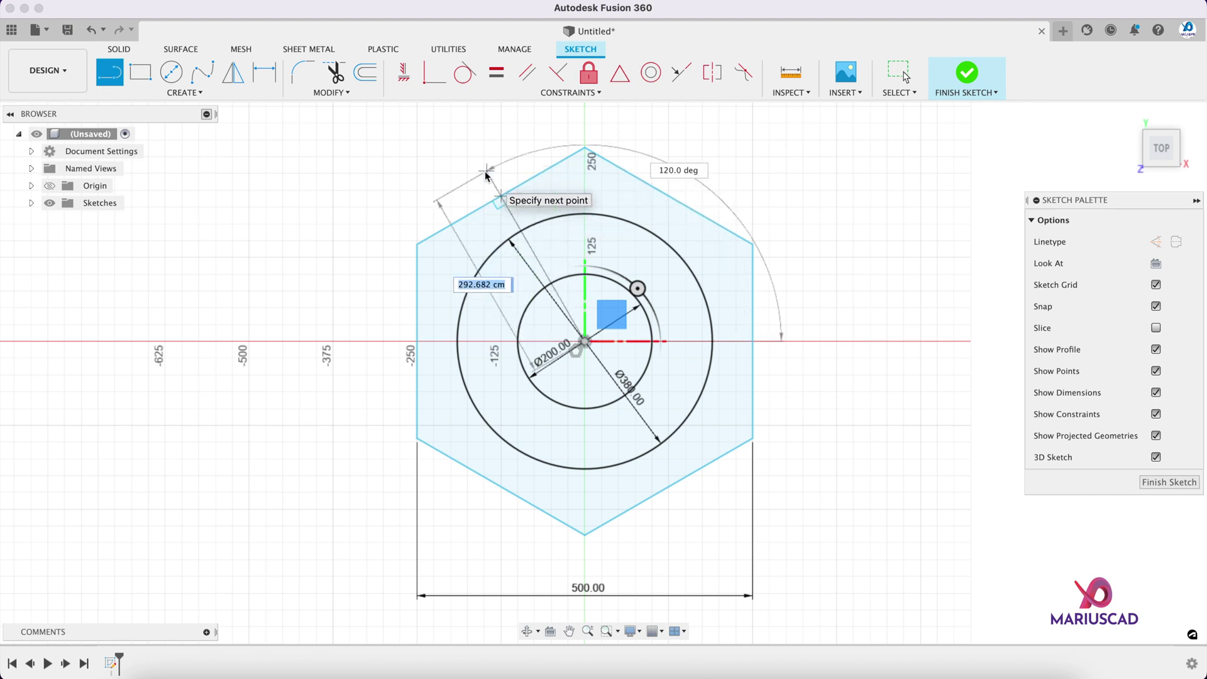
click(501, 195)
key(Escape)
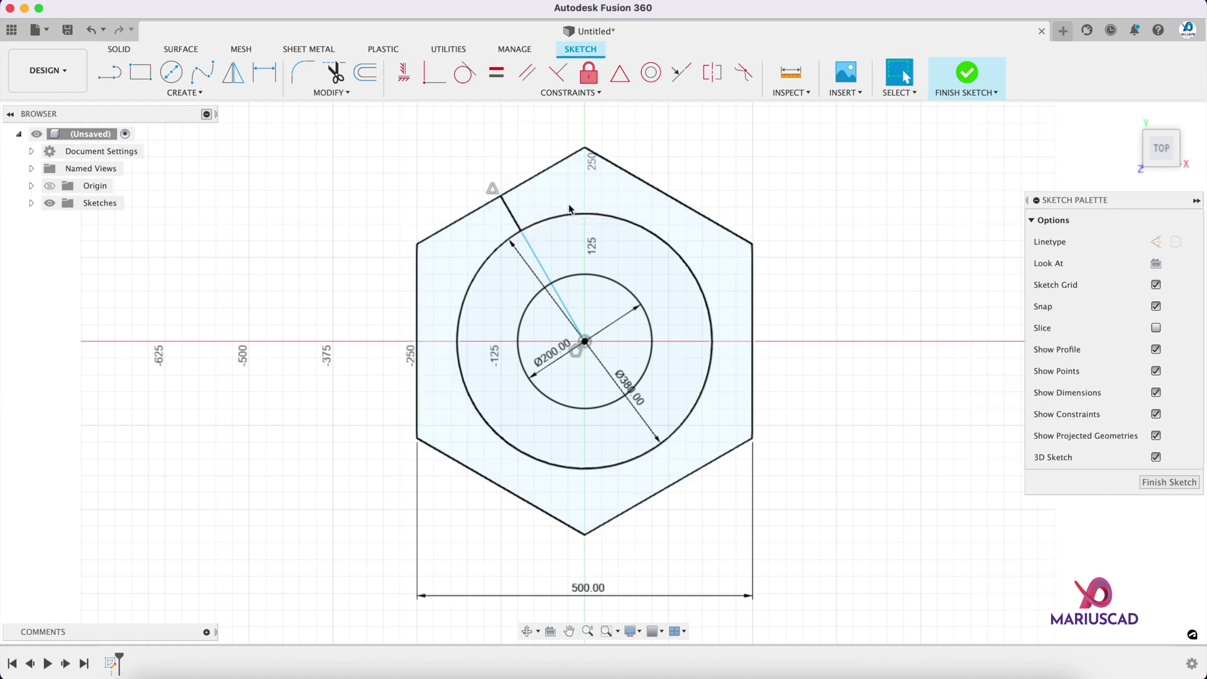
scroll(569, 209, up, 5)
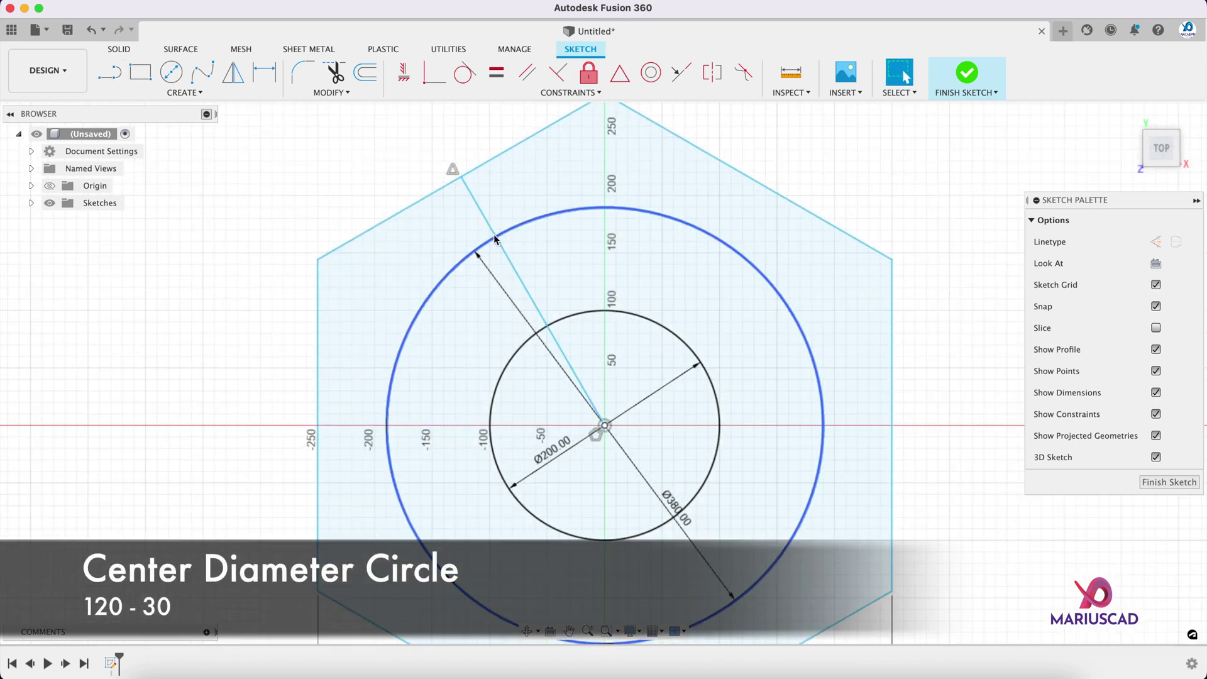
Add a Ø120 circle centred where the line crosses the Ø380 circle
click(171, 71)
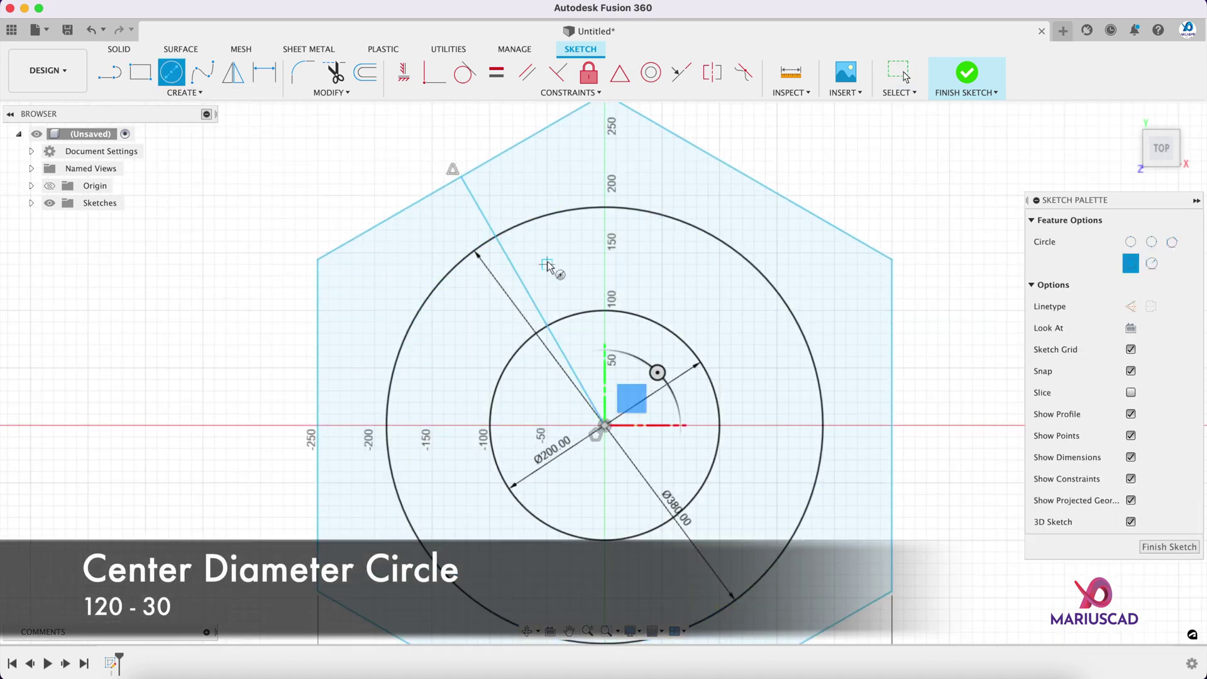
click(495, 236)
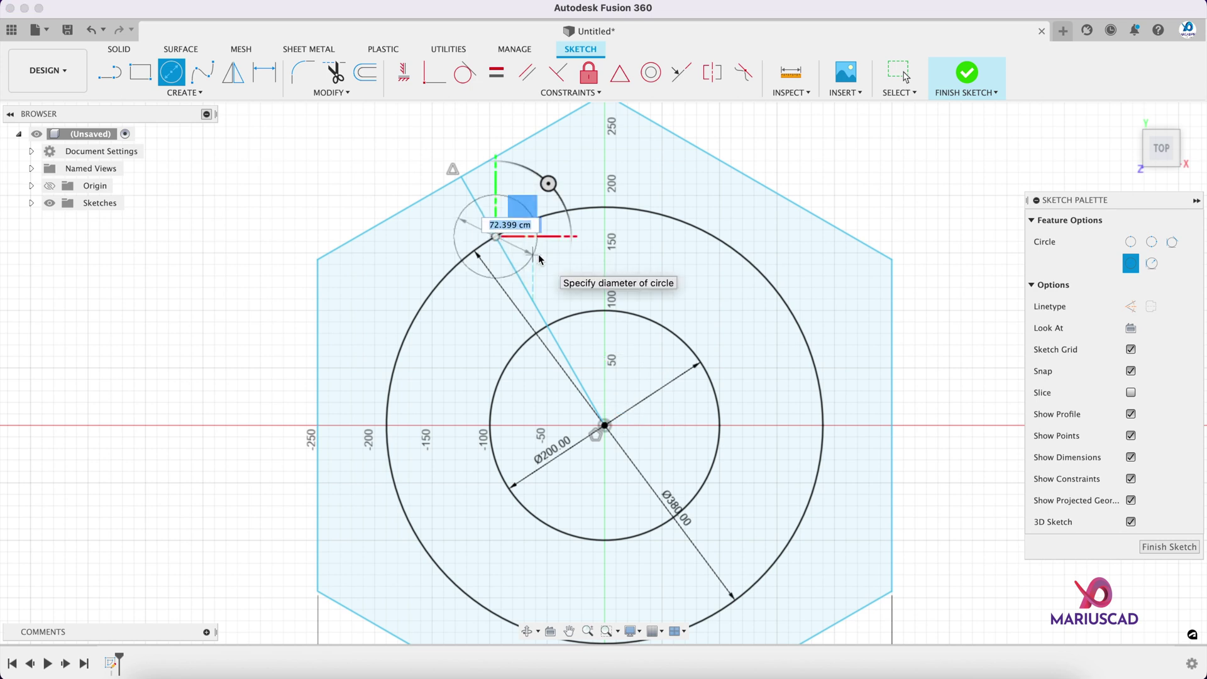
text(120)
key(Return)
key(Escape)
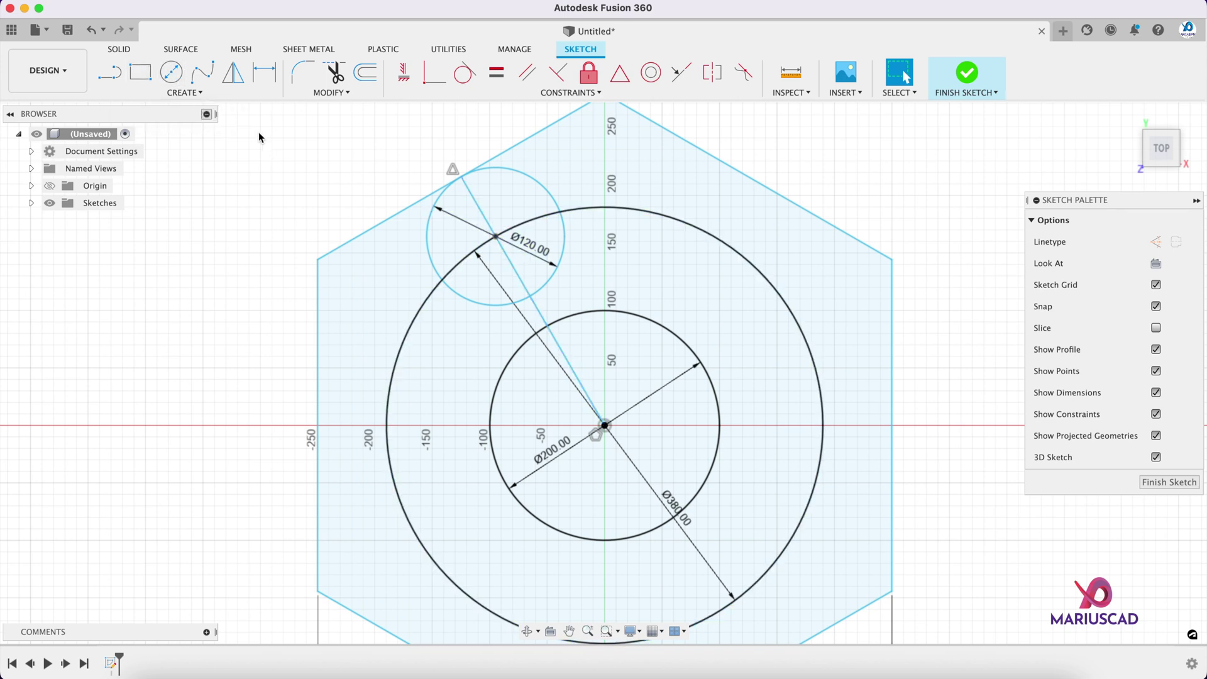
Draw a small circle concentric with the Ø120 circle
click(170, 71)
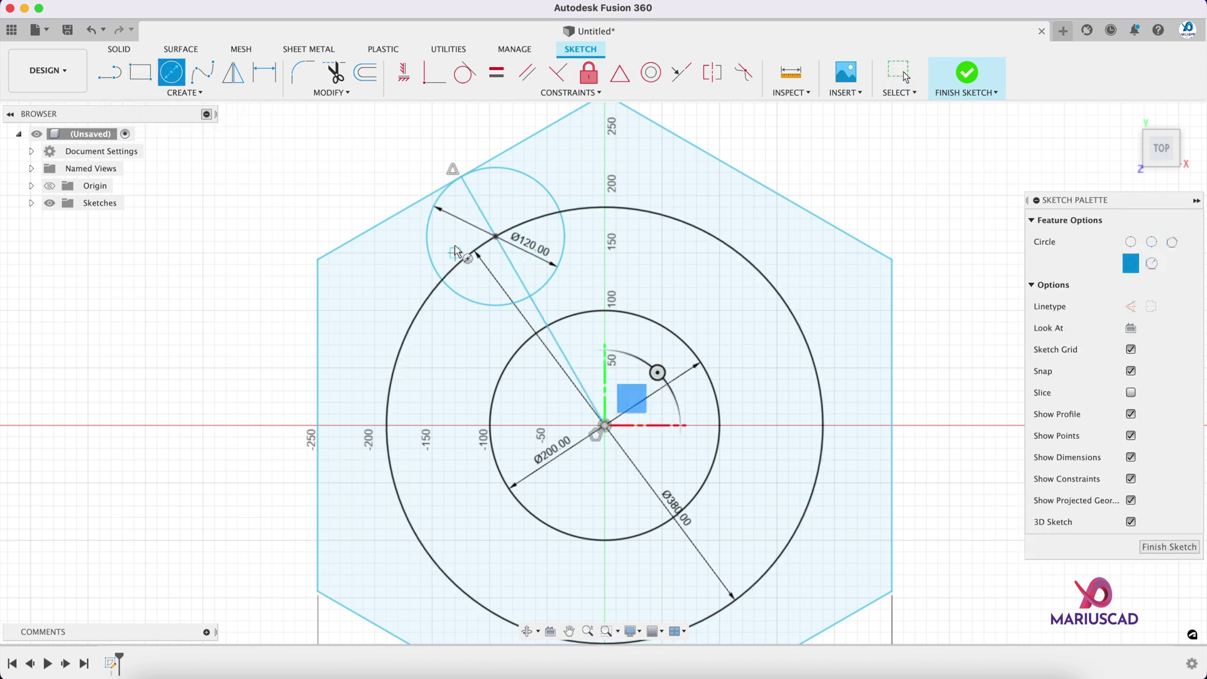
click(495, 237)
text(20)
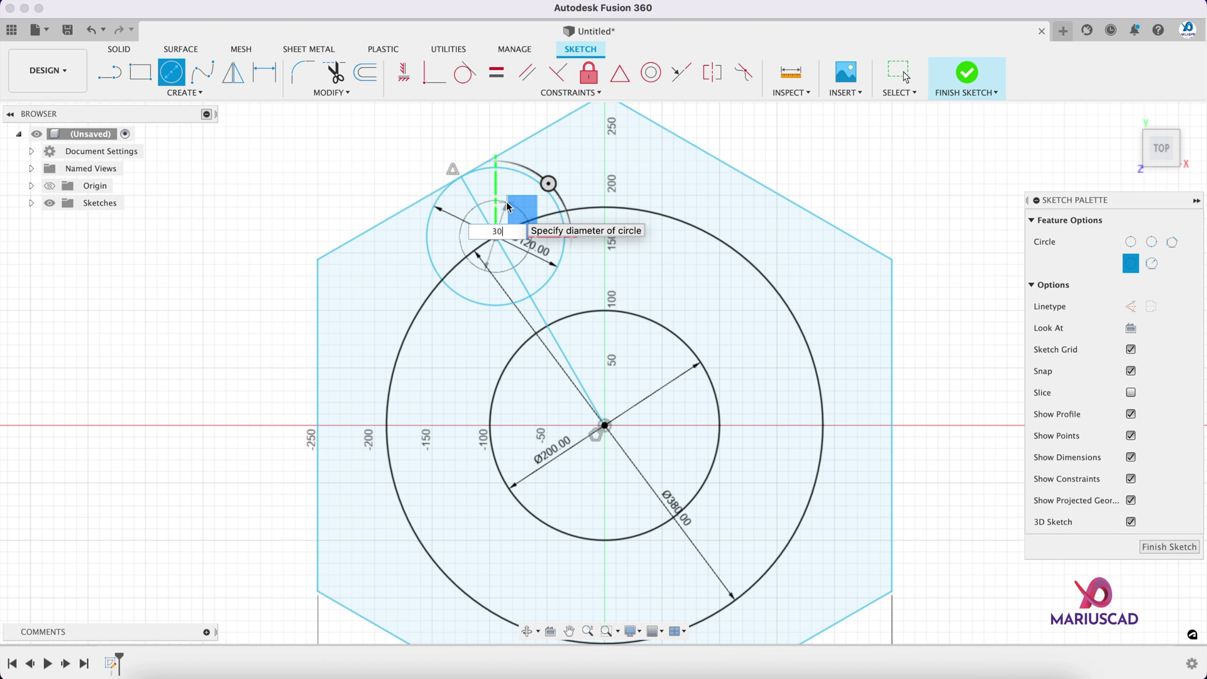
key(Return)
key(Escape)
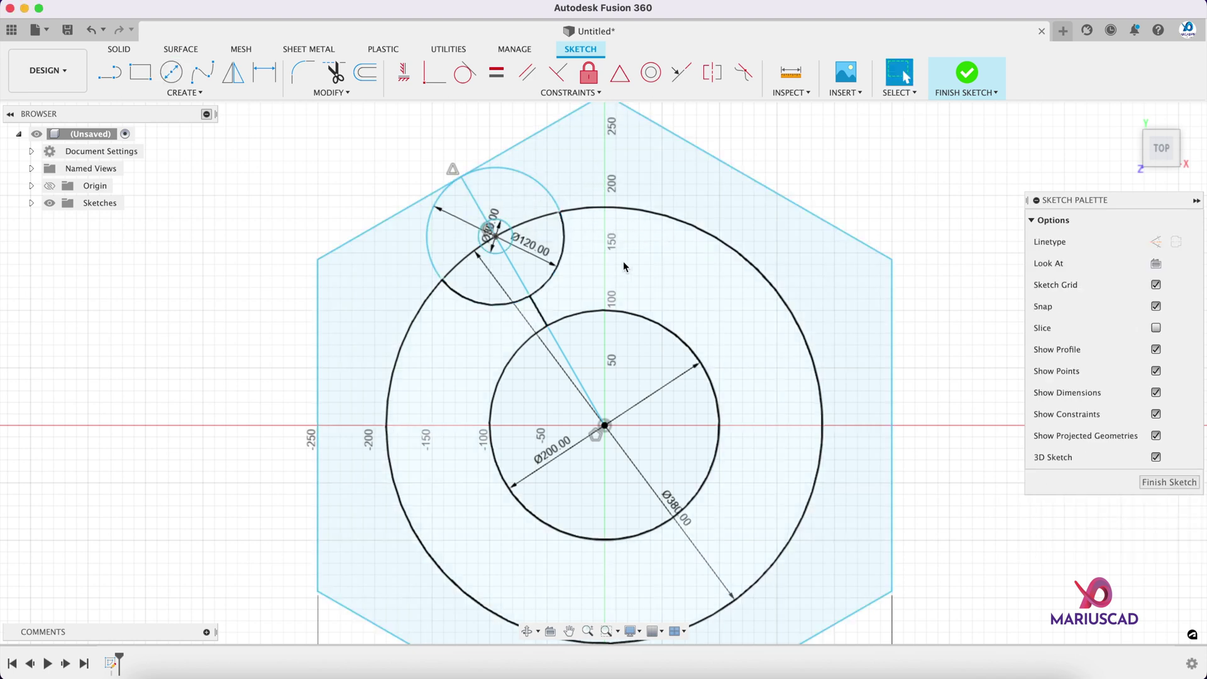
Delete the diagonal line running from the origin
click(543, 324)
right_click(543, 324)
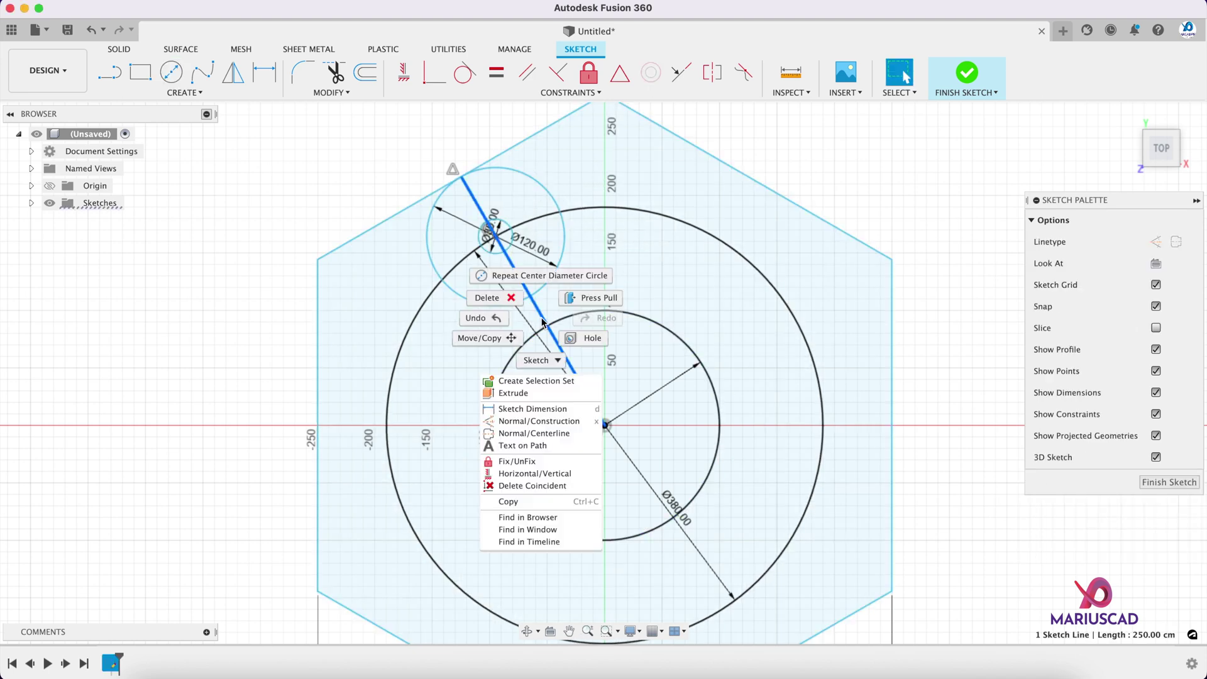
click(476, 296)
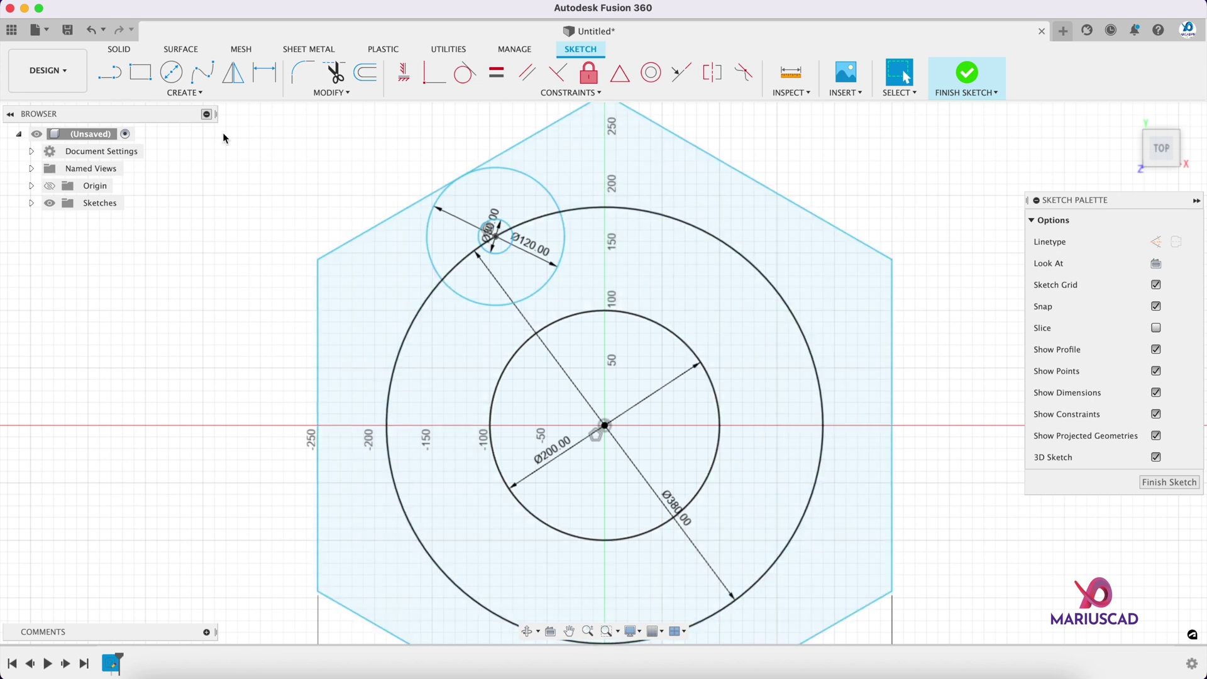
click(181, 92)
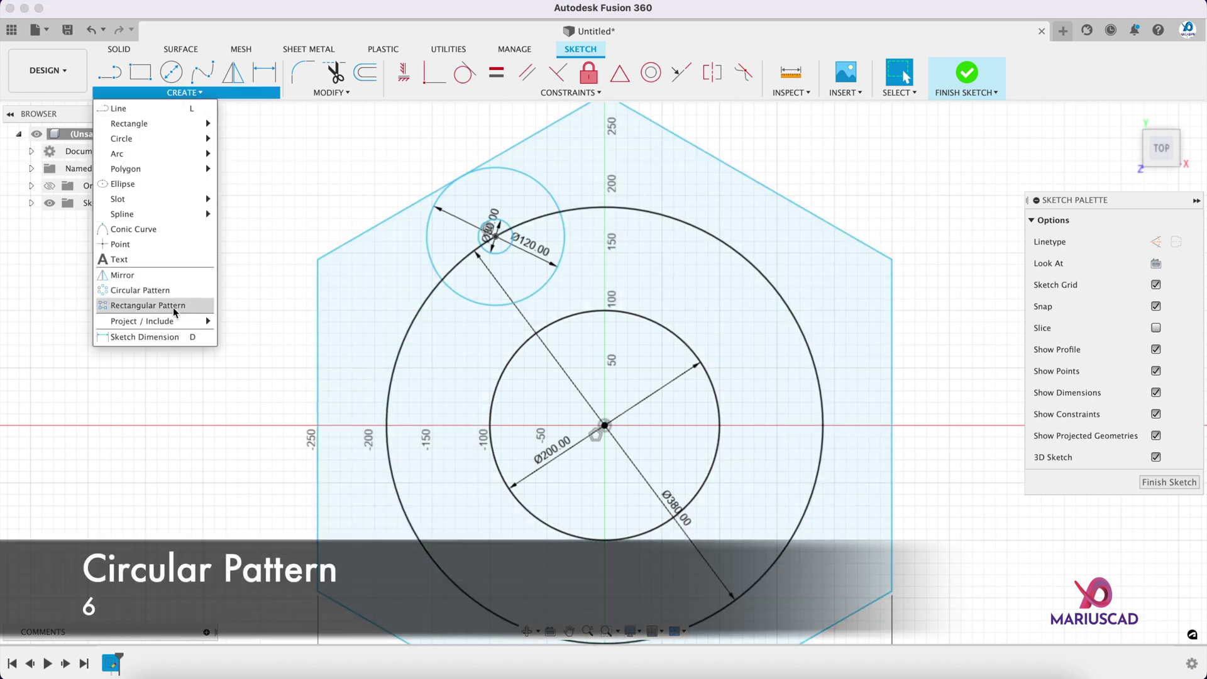
Circular-pattern the small circle 6 times around the sketch origin
click(139, 290)
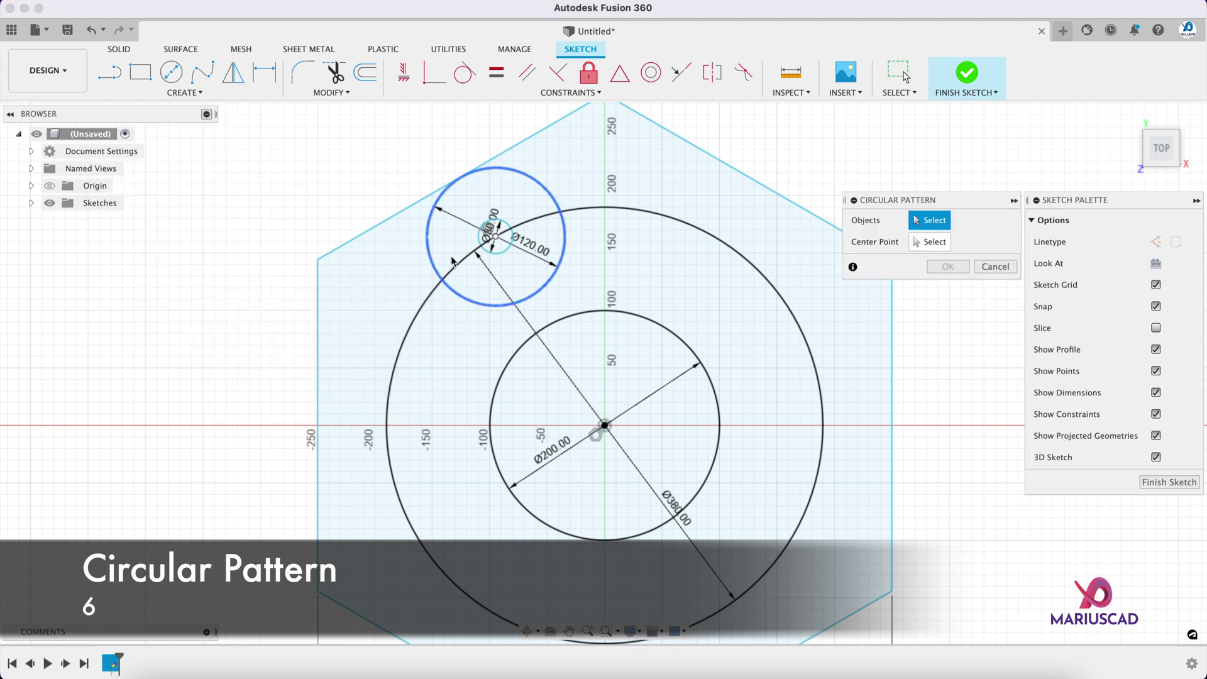
click(503, 254)
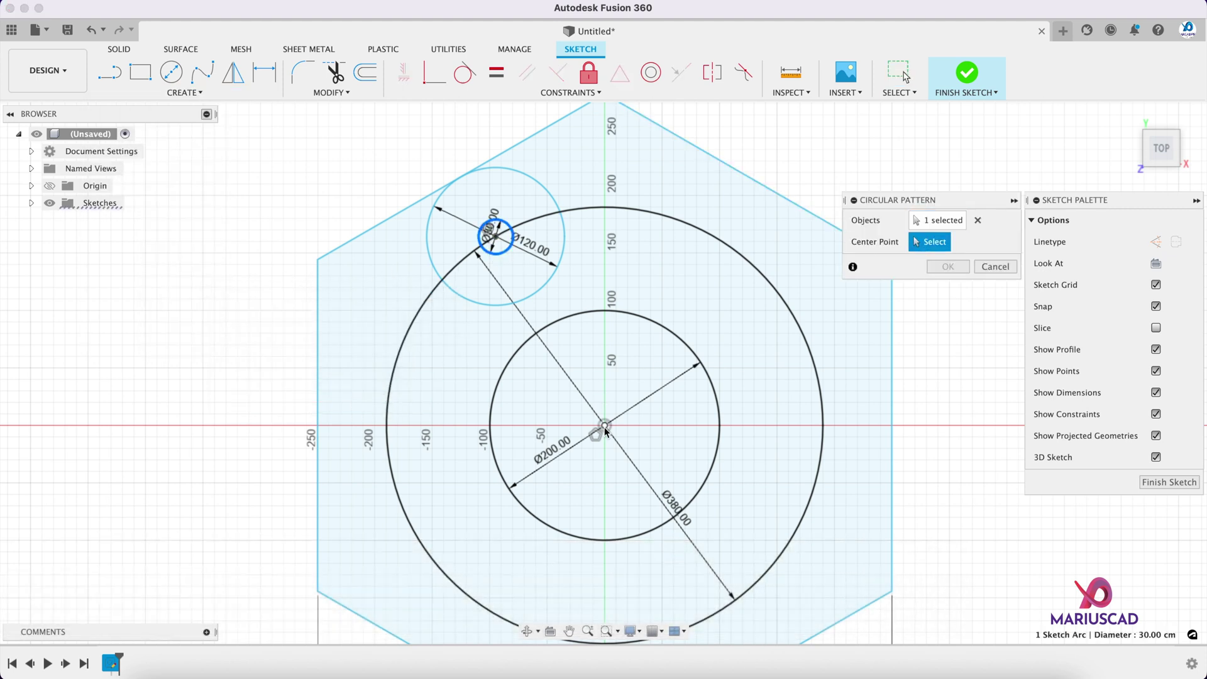
click(605, 426)
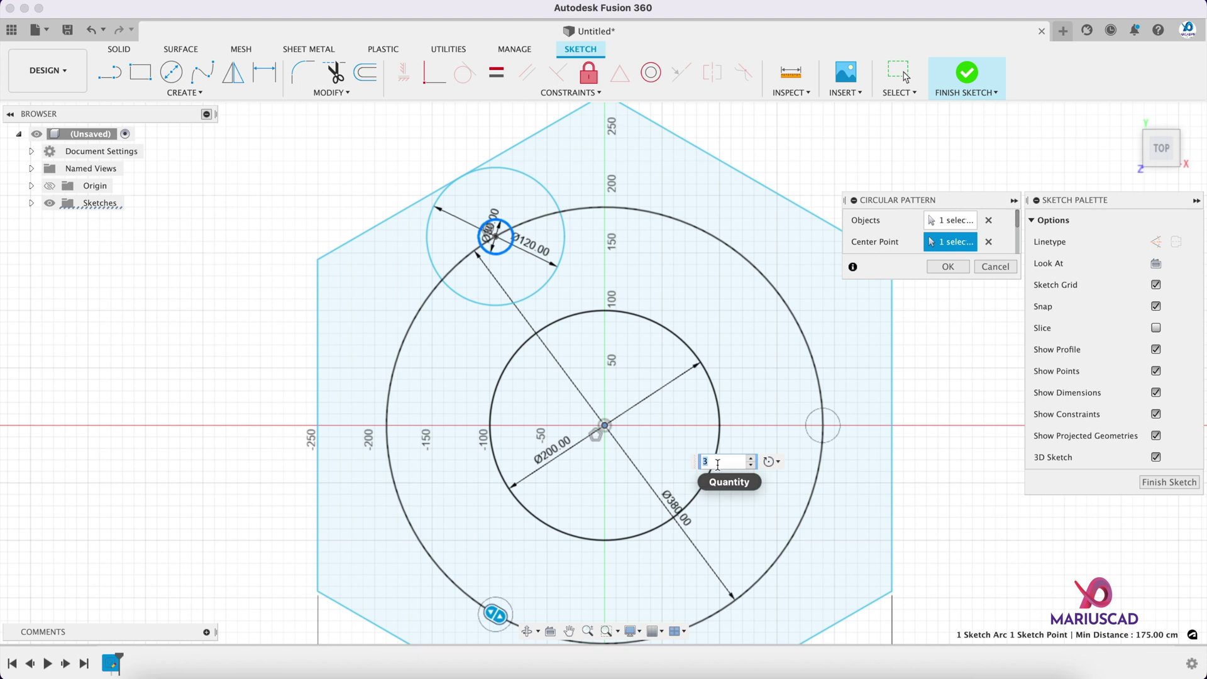
text(6)
key(Return)
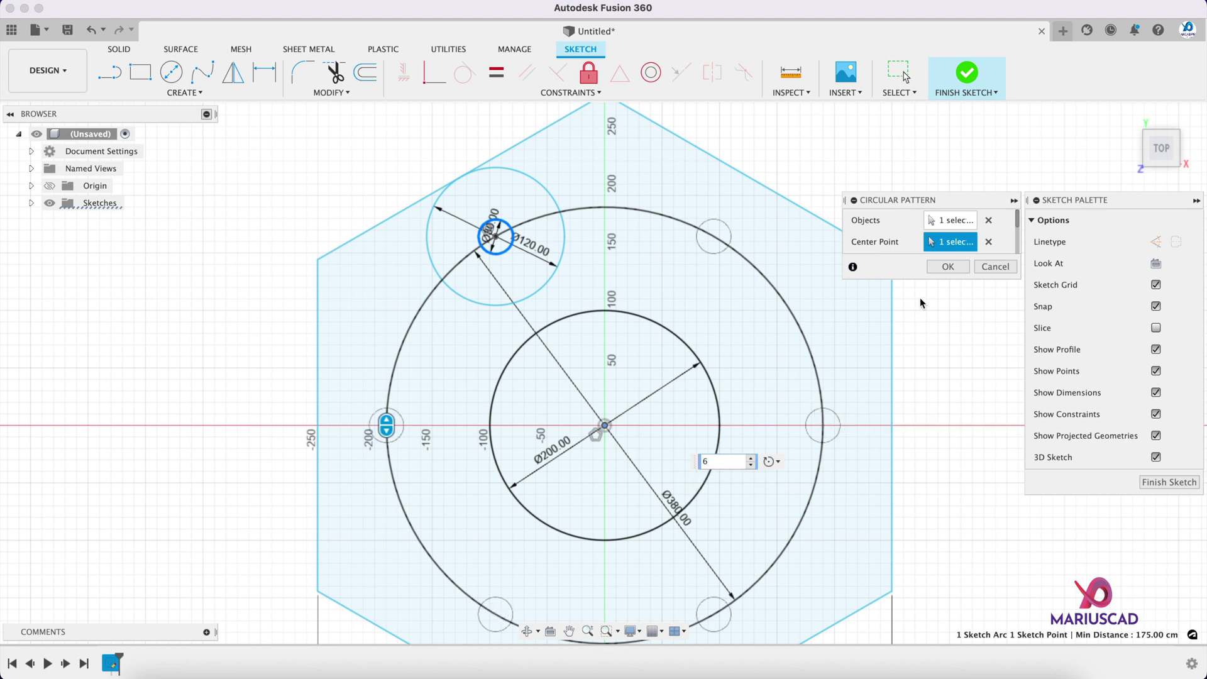
click(939, 269)
Delete the outer Ø380 circle
mouse_move(938, 395)
middle_down()
mouse_move(916, 385)
mouse_move(905, 326)
mouse_move(913, 339)
middle_up()
click(785, 302)
right_click(784, 300)
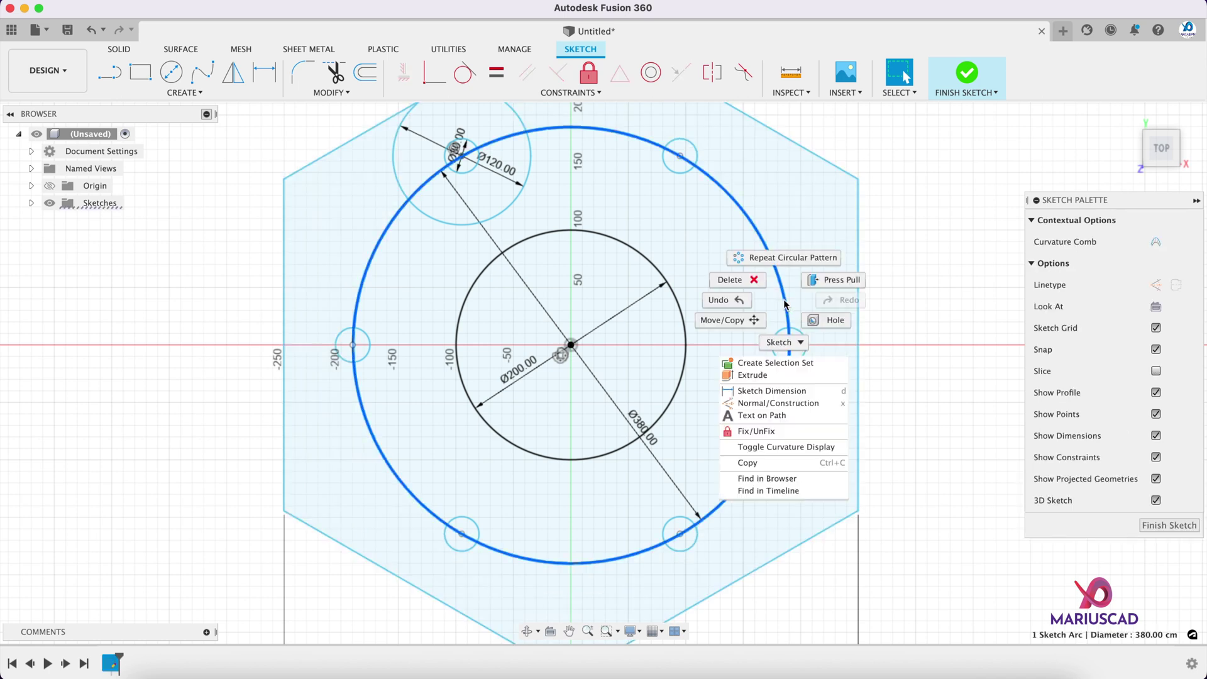
click(718, 280)
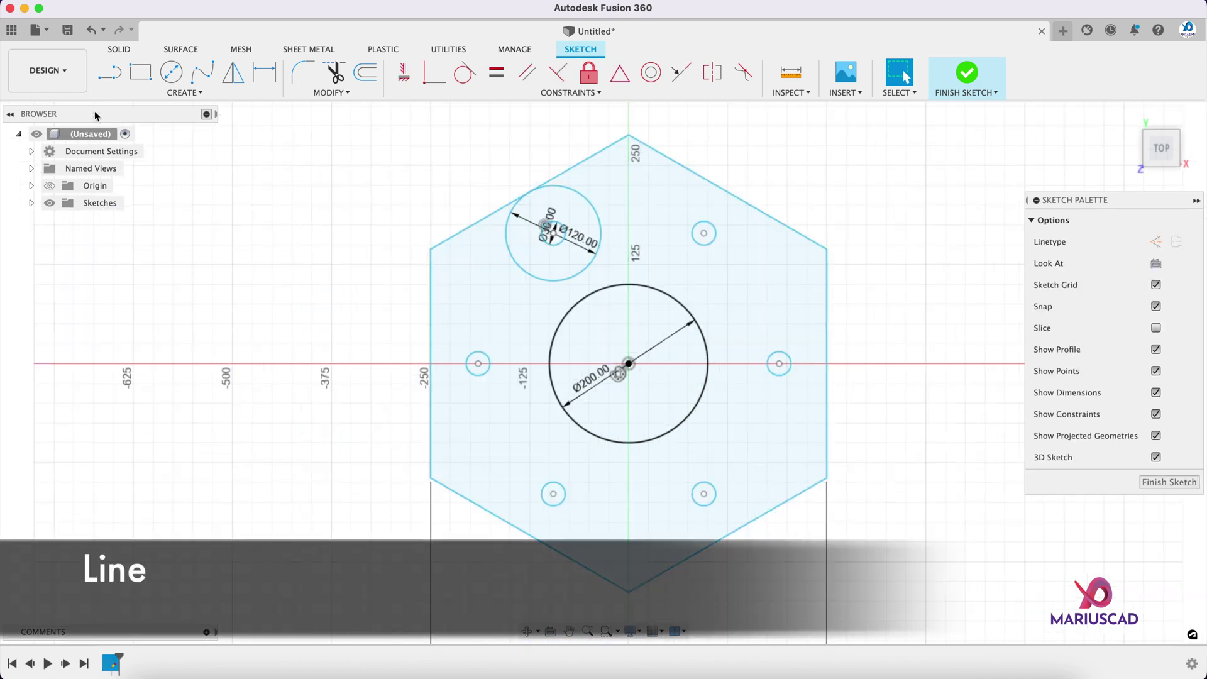
Draw a line from the small circle's centre to the sketch origin
click(110, 73)
scroll(551, 238, up, 3)
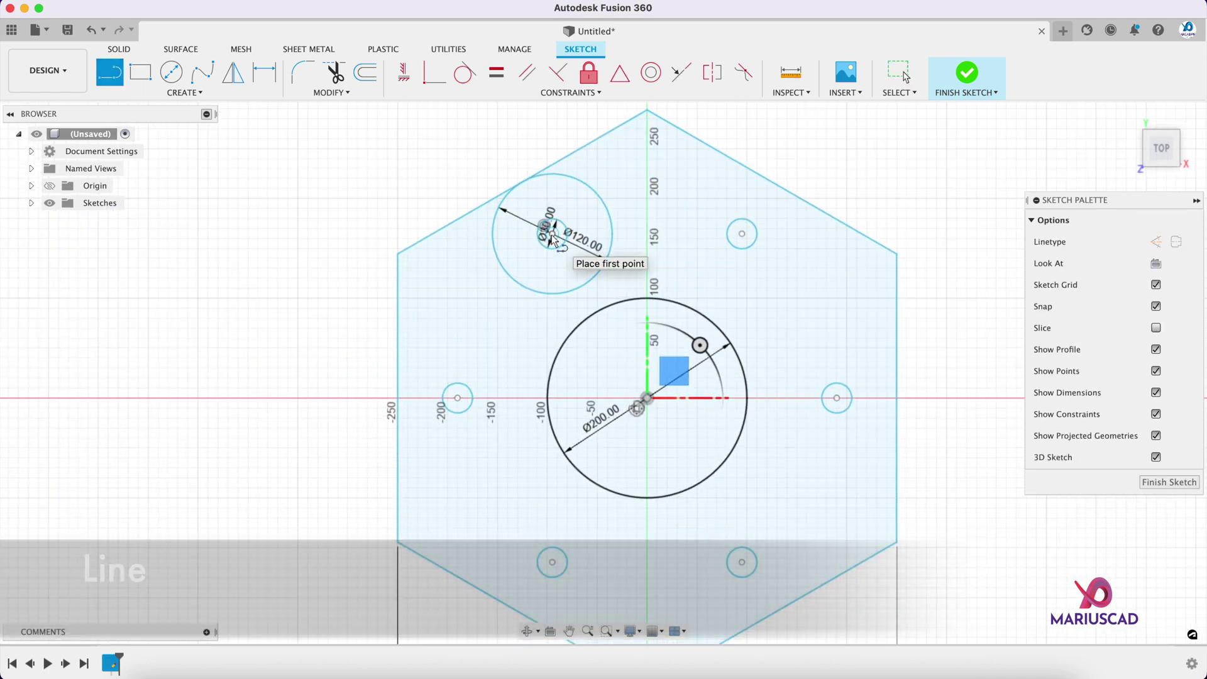
click(552, 234)
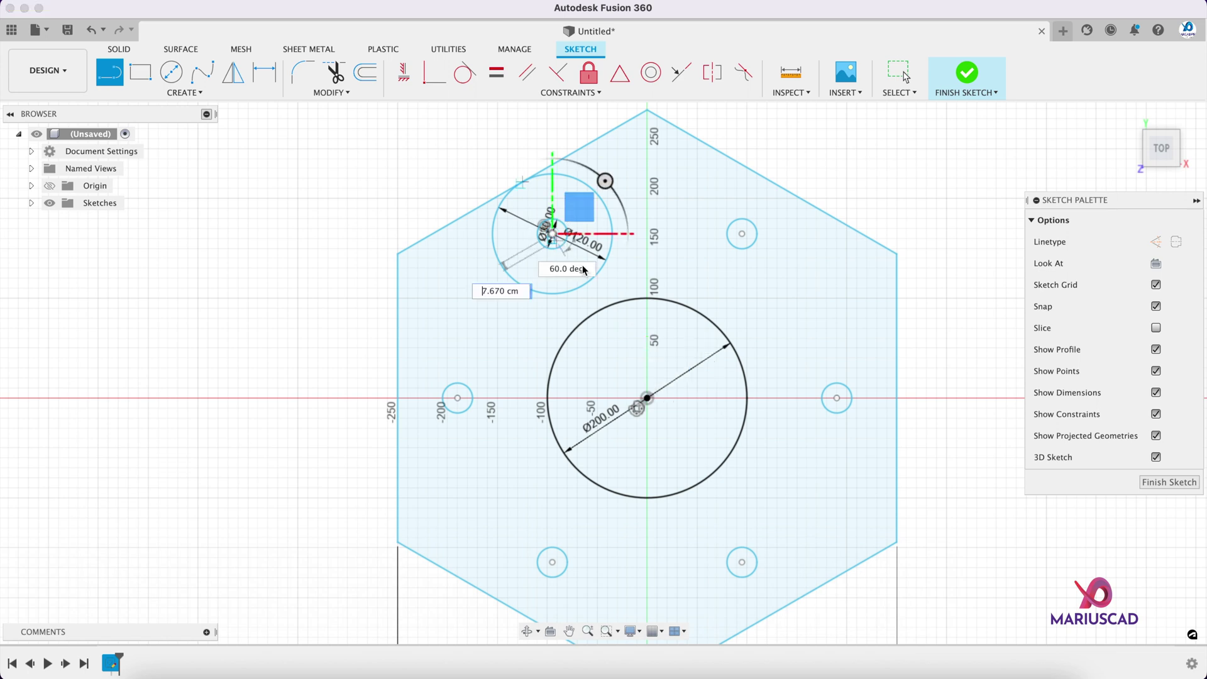
click(647, 398)
key(Escape)
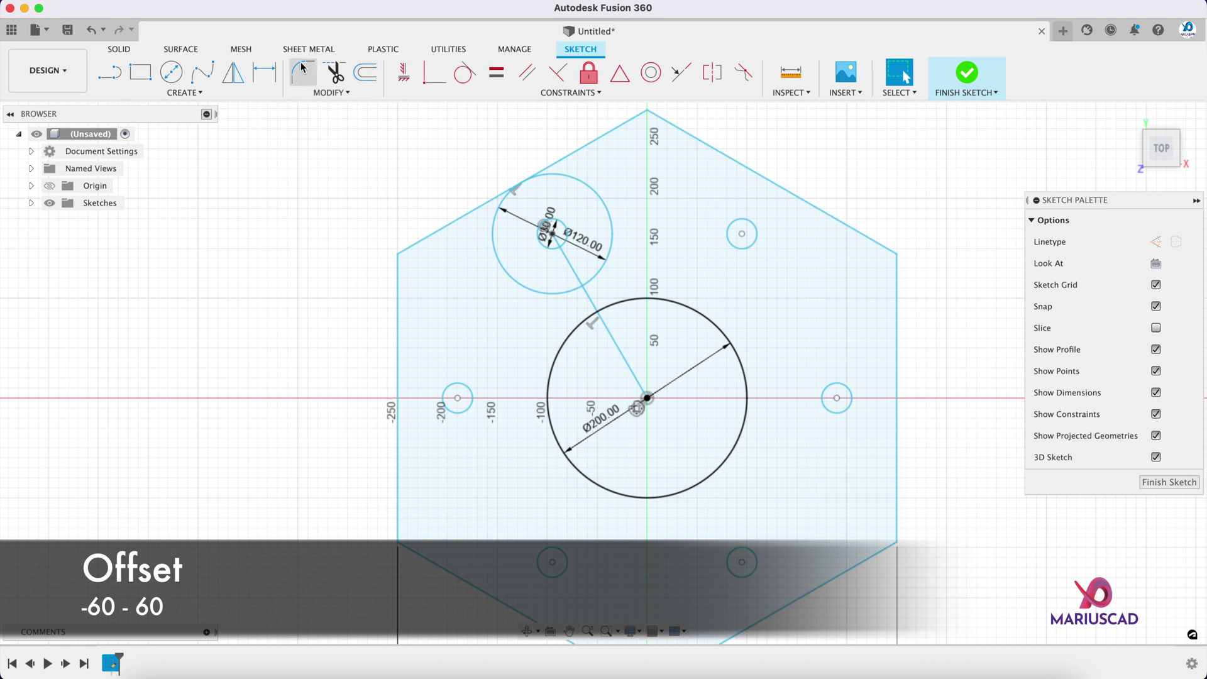
Offset the centre line by 60 on each side
click(372, 70)
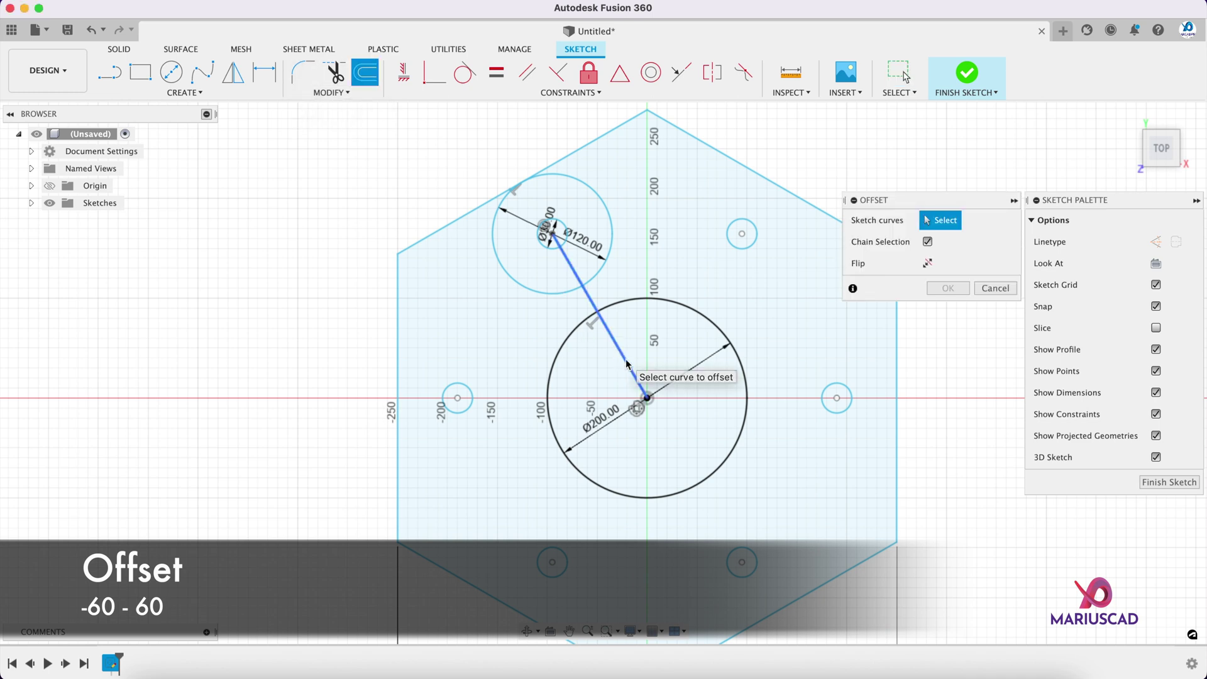
click(626, 362)
drag(626, 359, 678, 327)
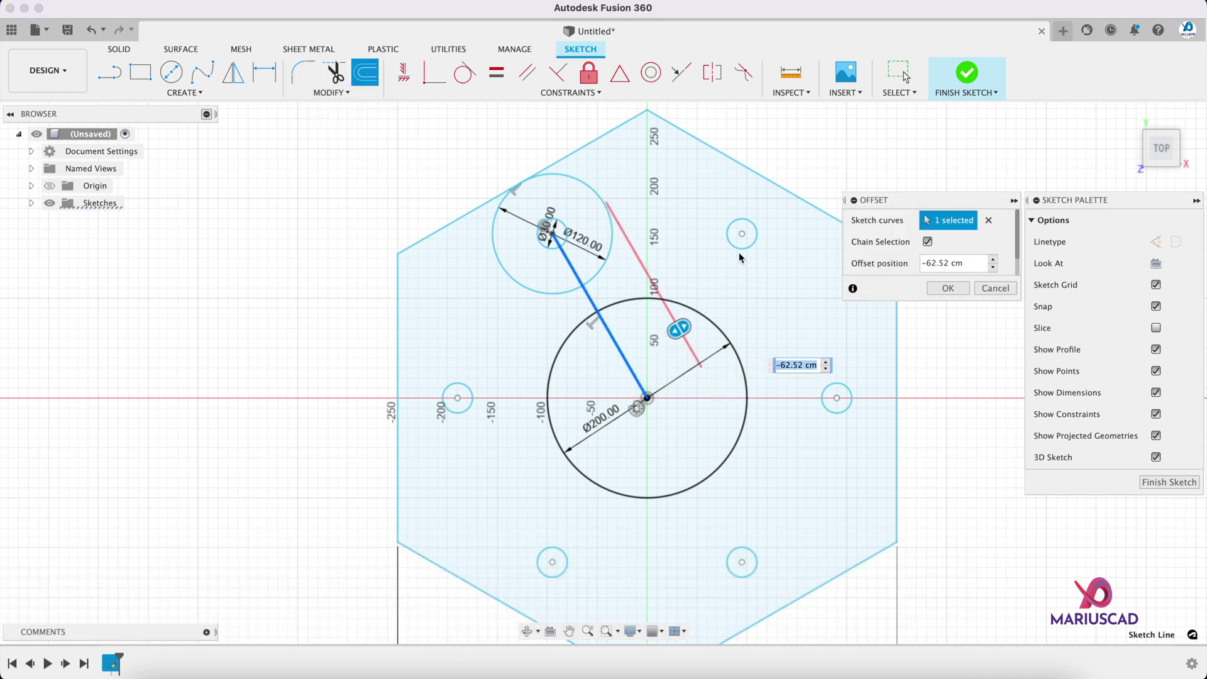
text(-60)
key(Return)
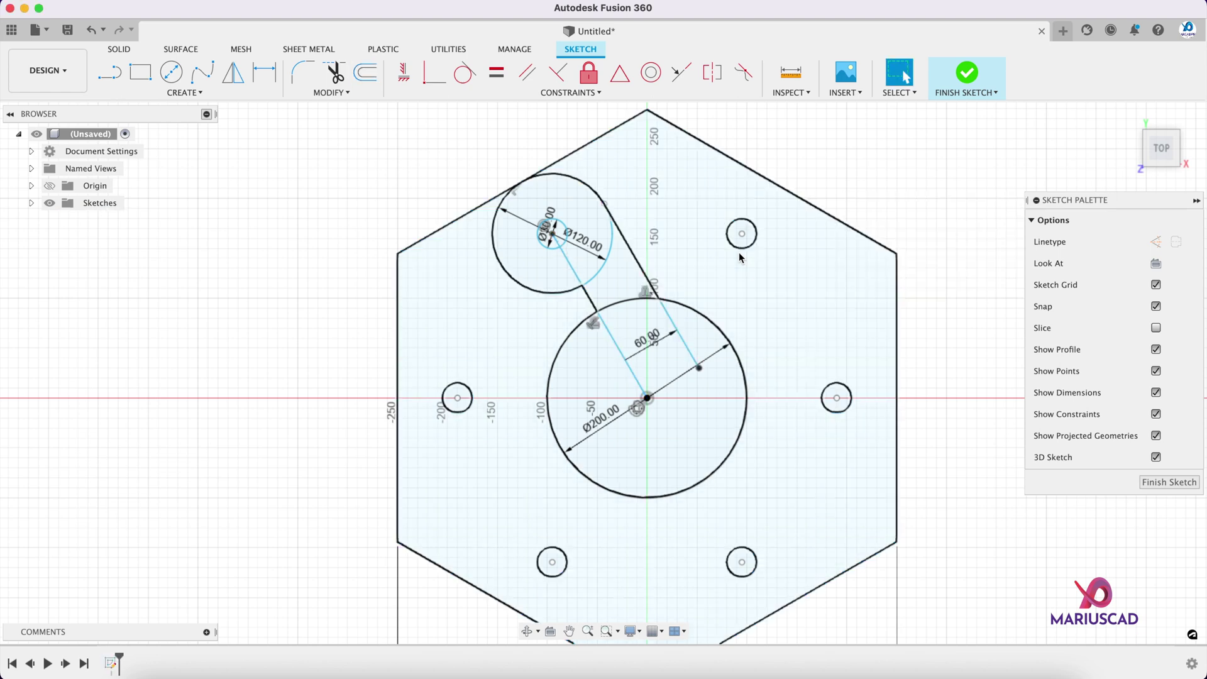
click(367, 72)
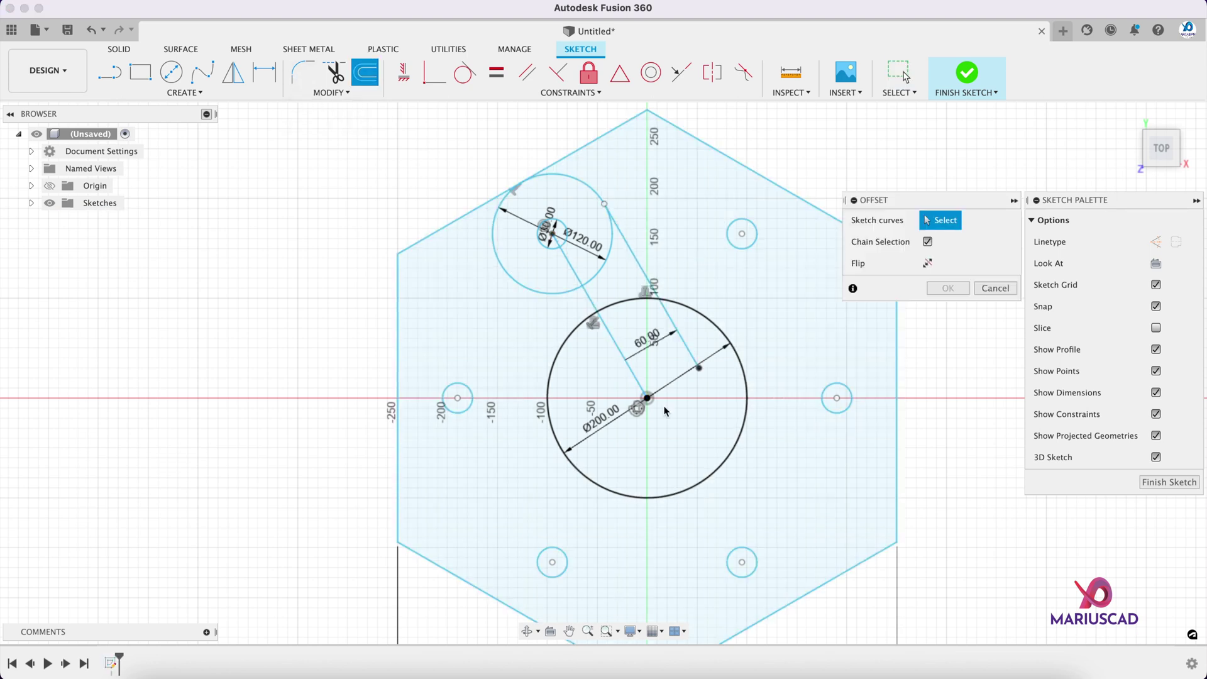
click(643, 374)
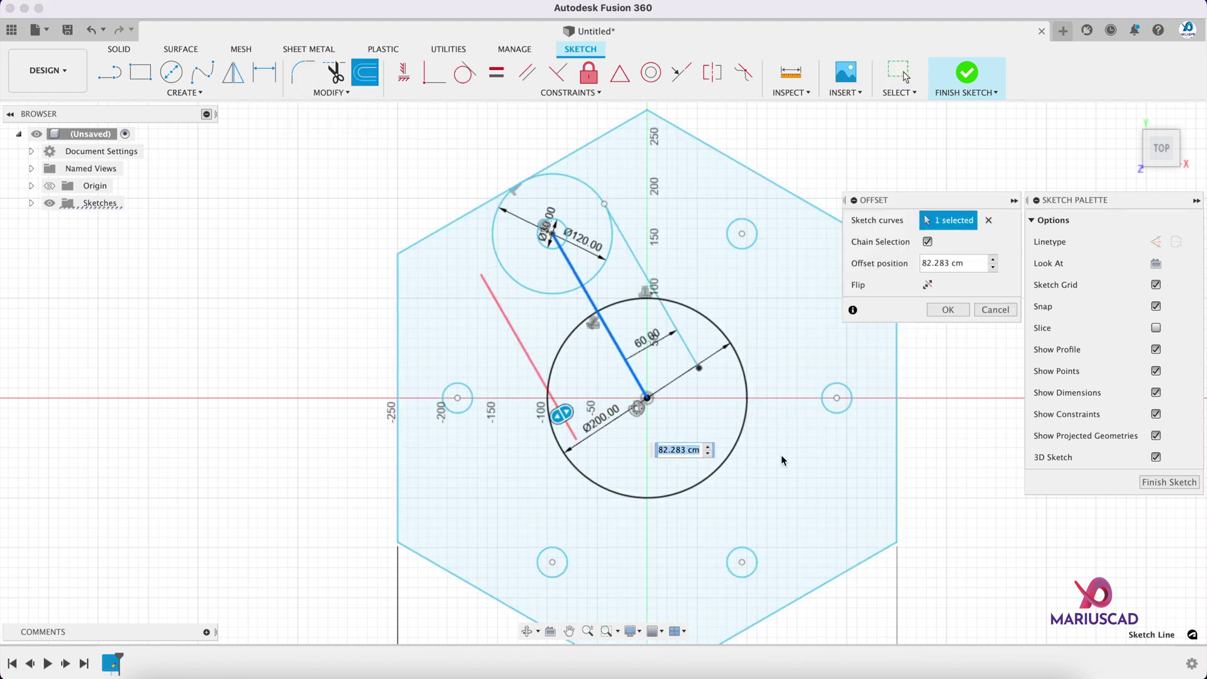
text(-60)
key(Return)
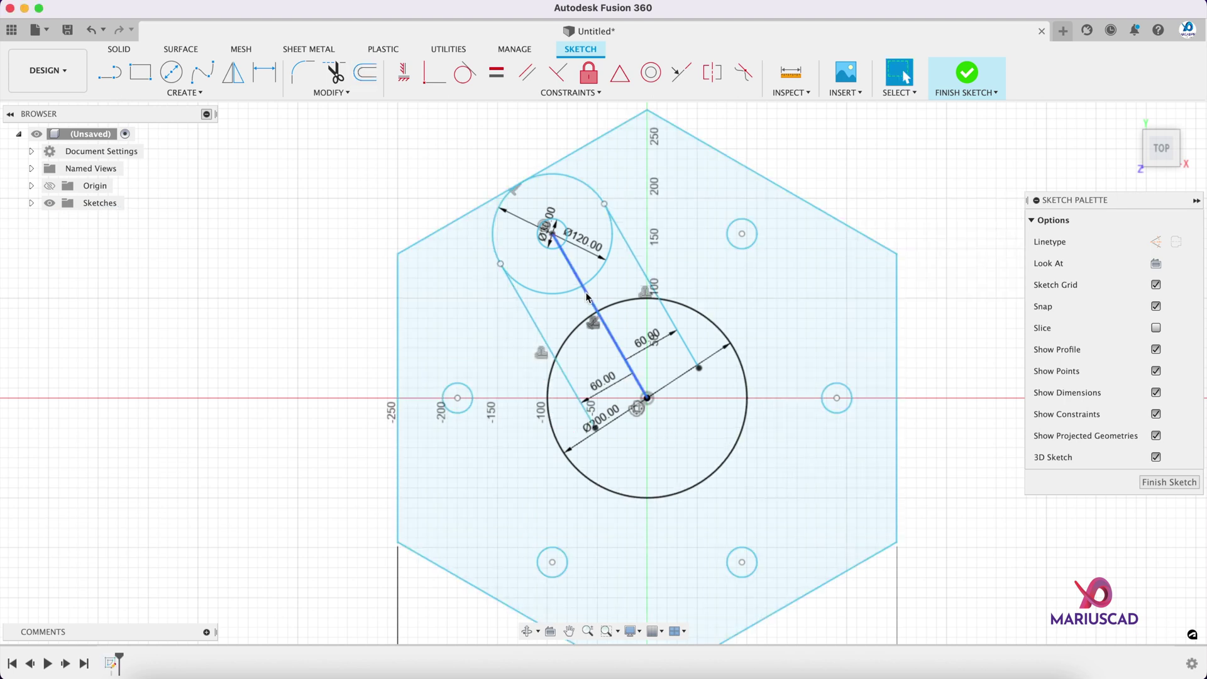
right_click(588, 297)
Delete the centre line and trim the excess line and circle arcs inside the lobe
click(515, 295)
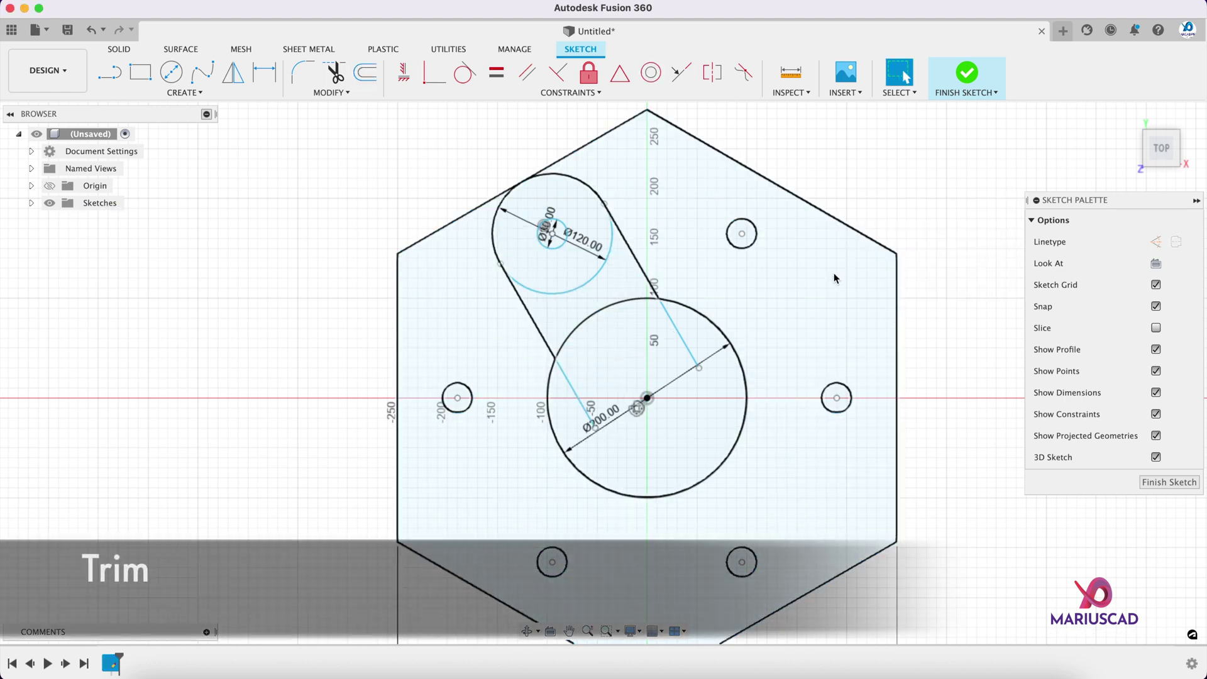
key(t)
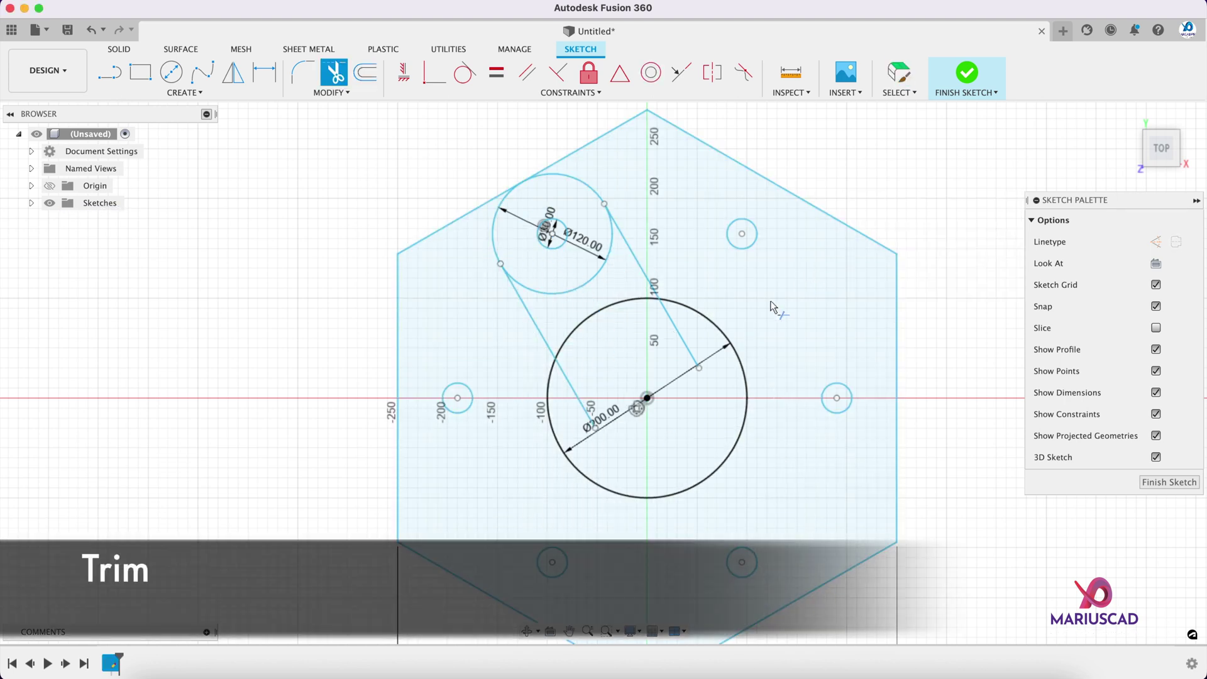
click(686, 347)
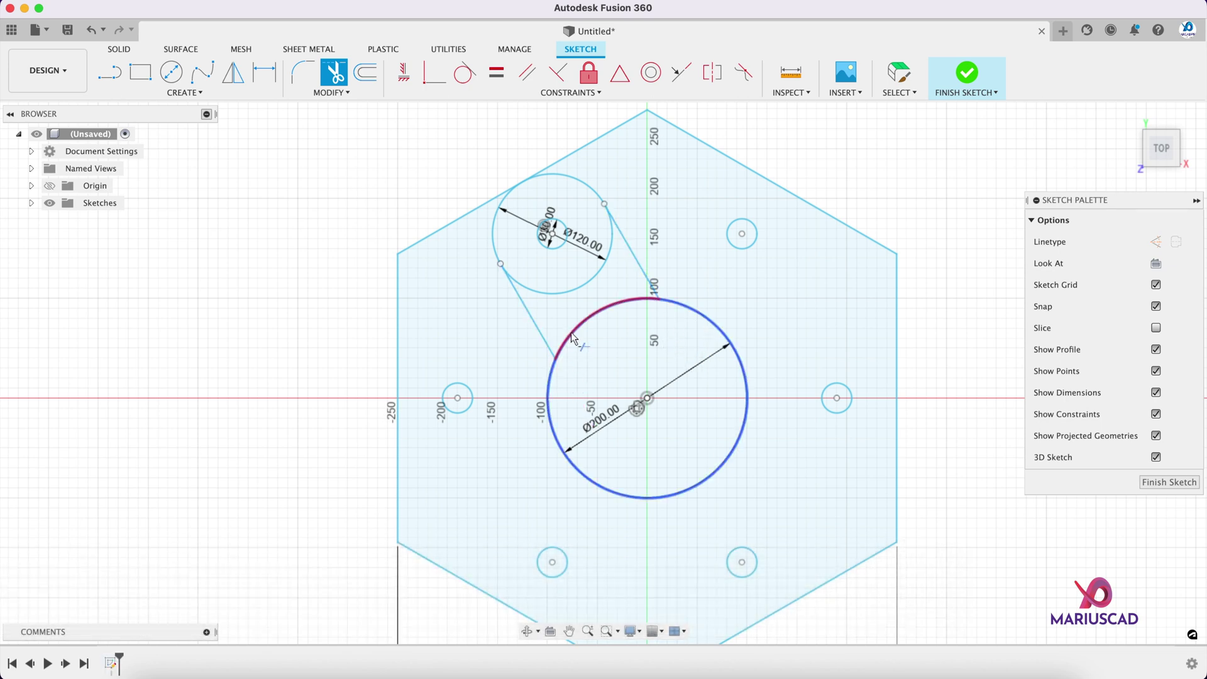
click(571, 333)
click(576, 290)
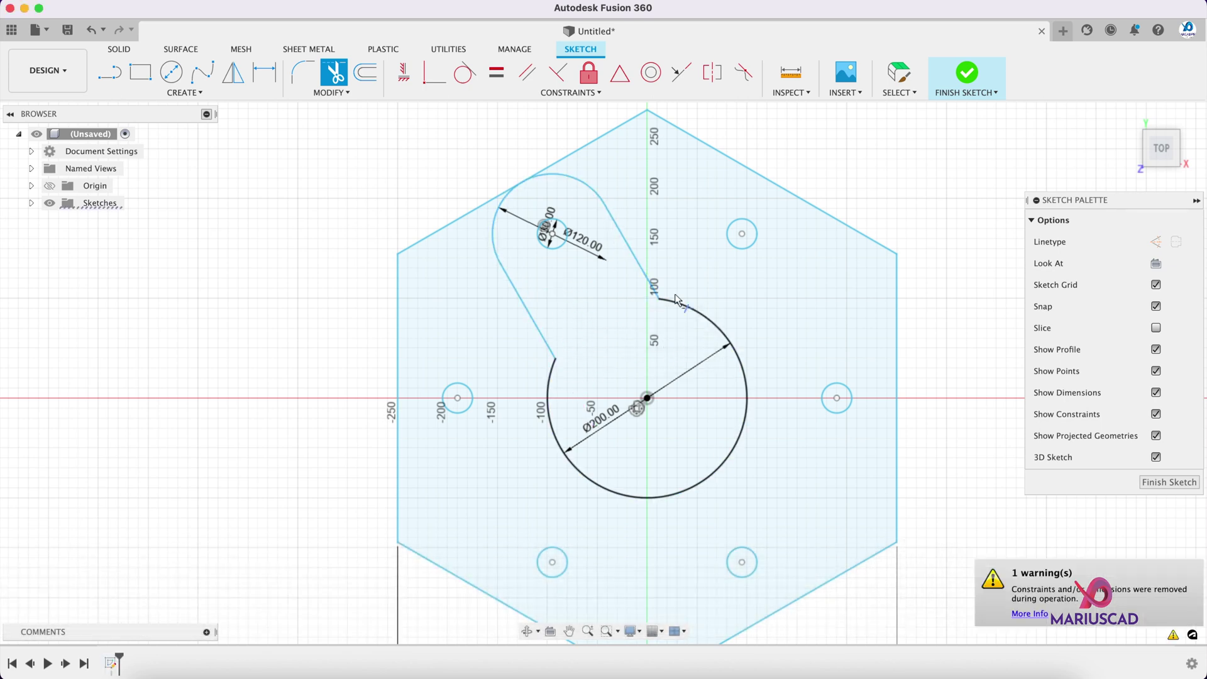
key(Escape)
Circular-pattern the lobe's left edge, top arc and right edge three times around the centre
click(201, 93)
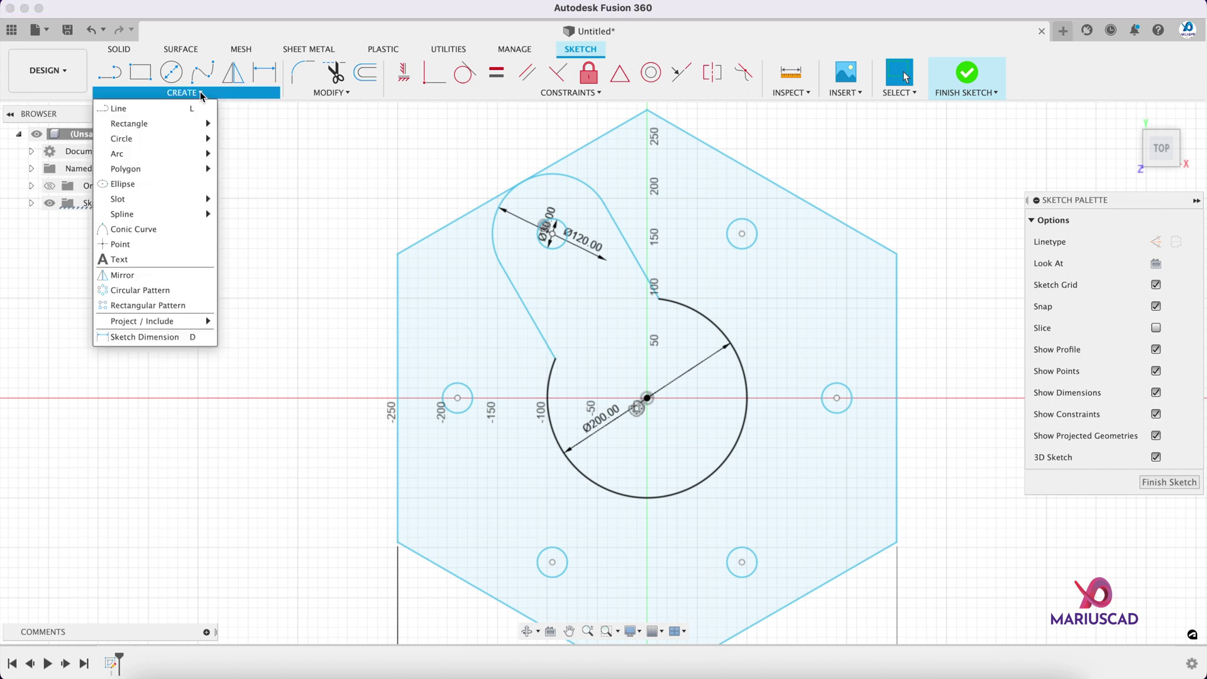
click(146, 289)
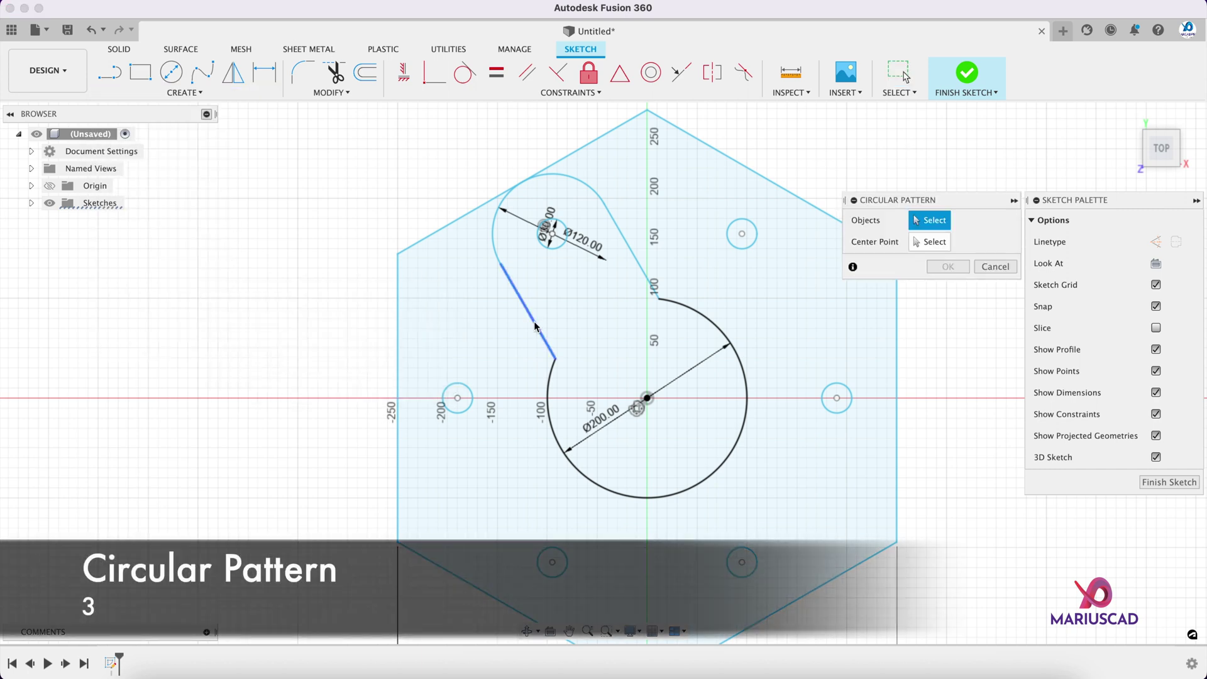
click(535, 326)
click(553, 174)
click(628, 245)
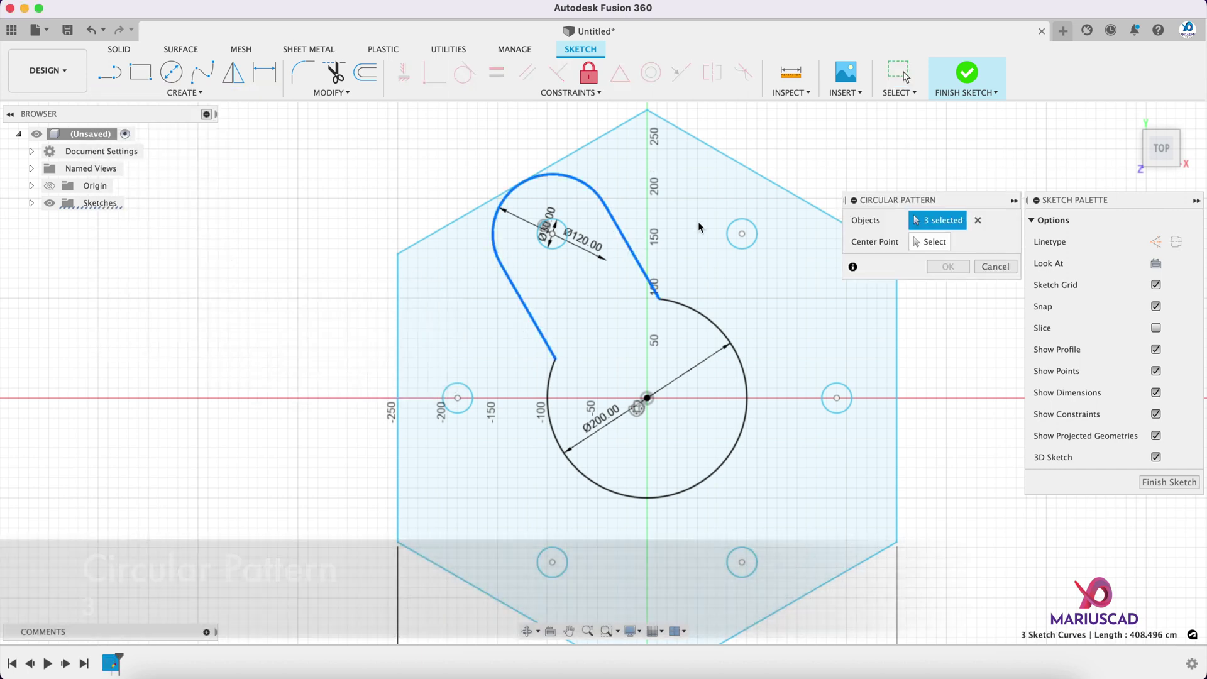
click(931, 242)
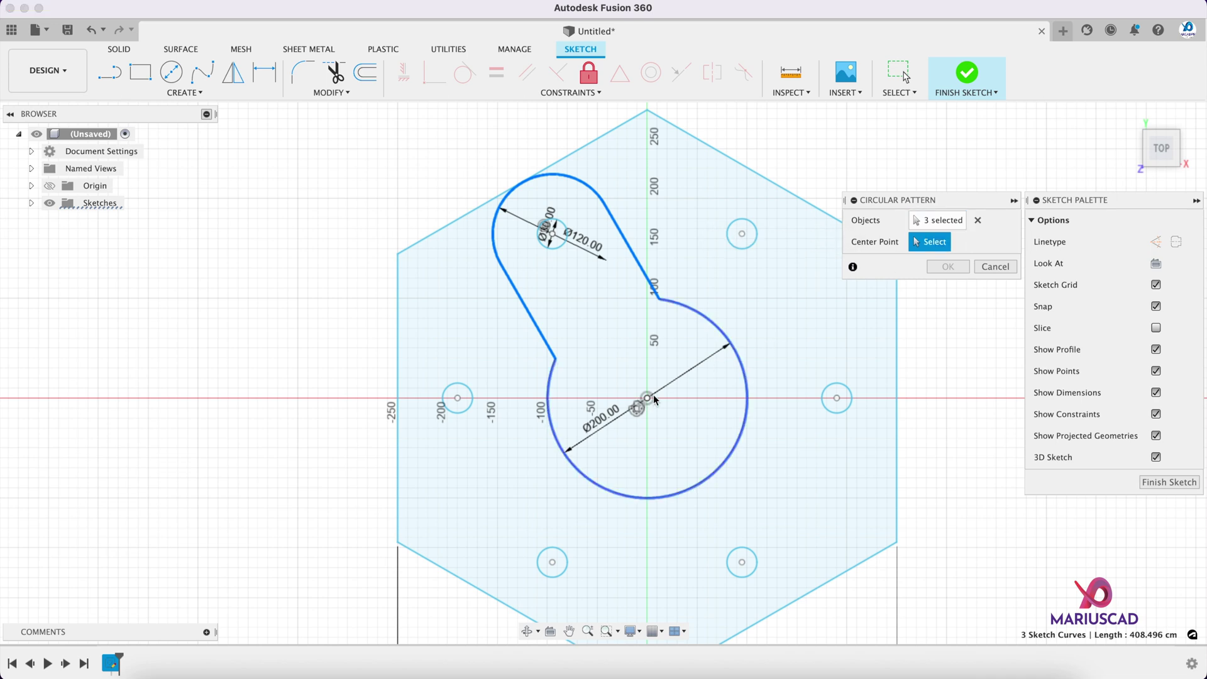
click(651, 397)
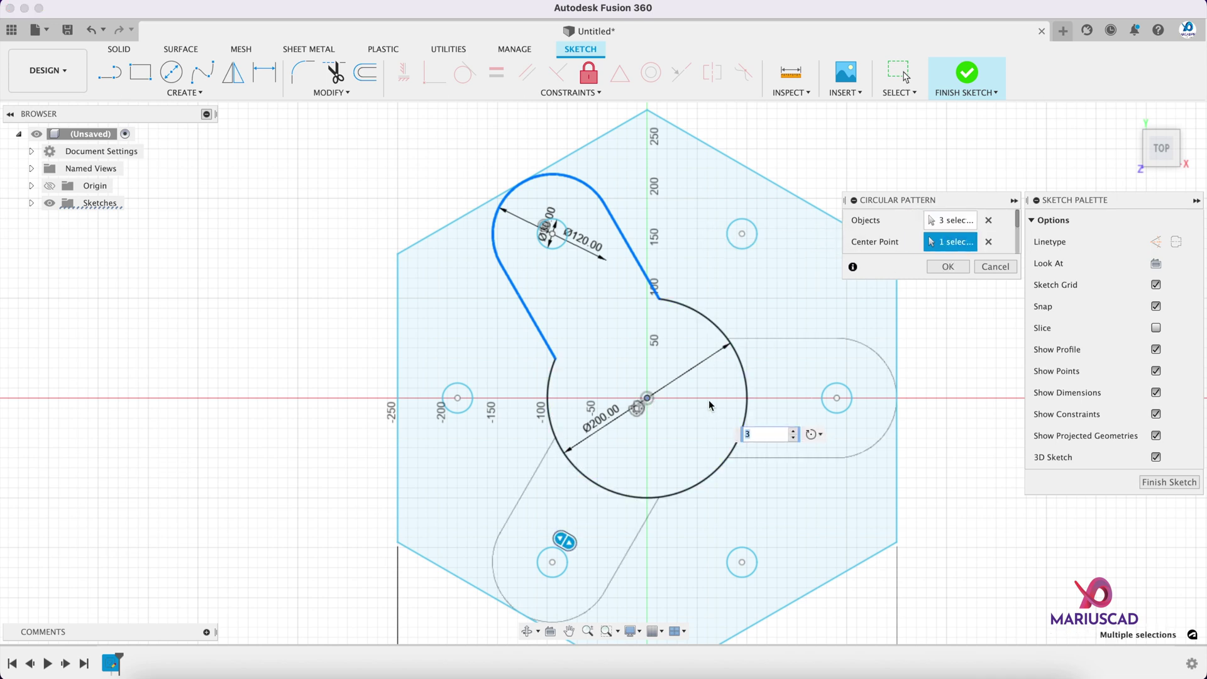
click(959, 267)
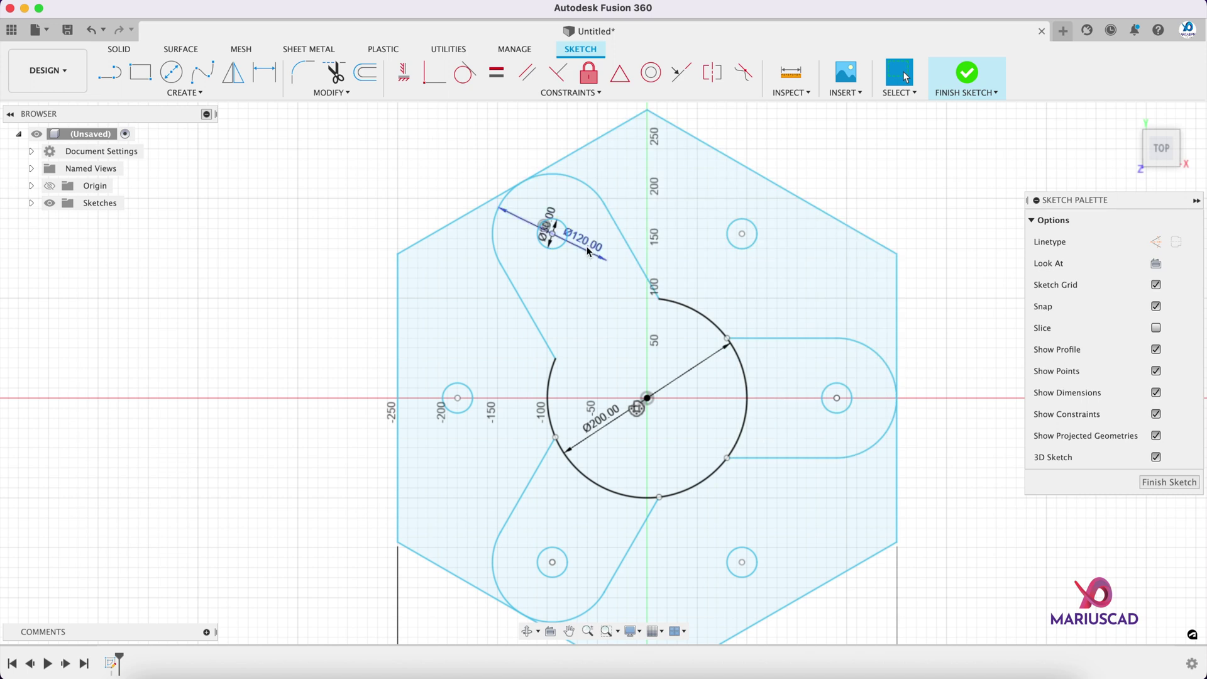
Trim the Ø200 circle arc inside the lower-left lobe
key(t)
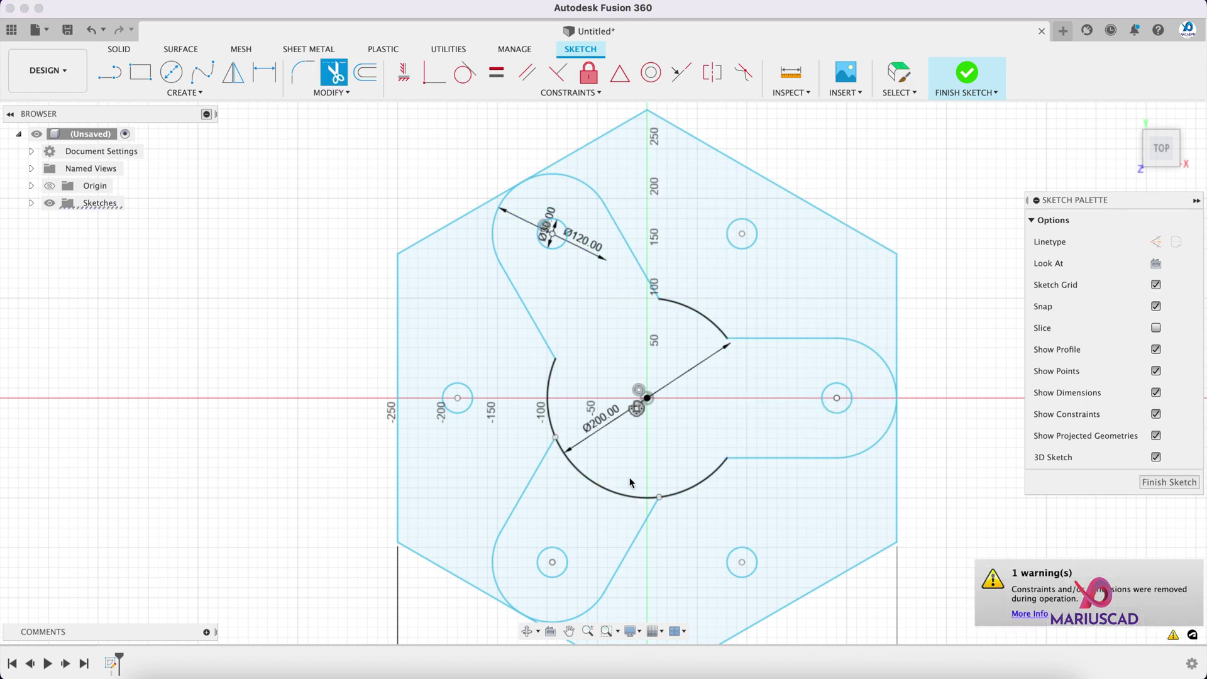
click(608, 497)
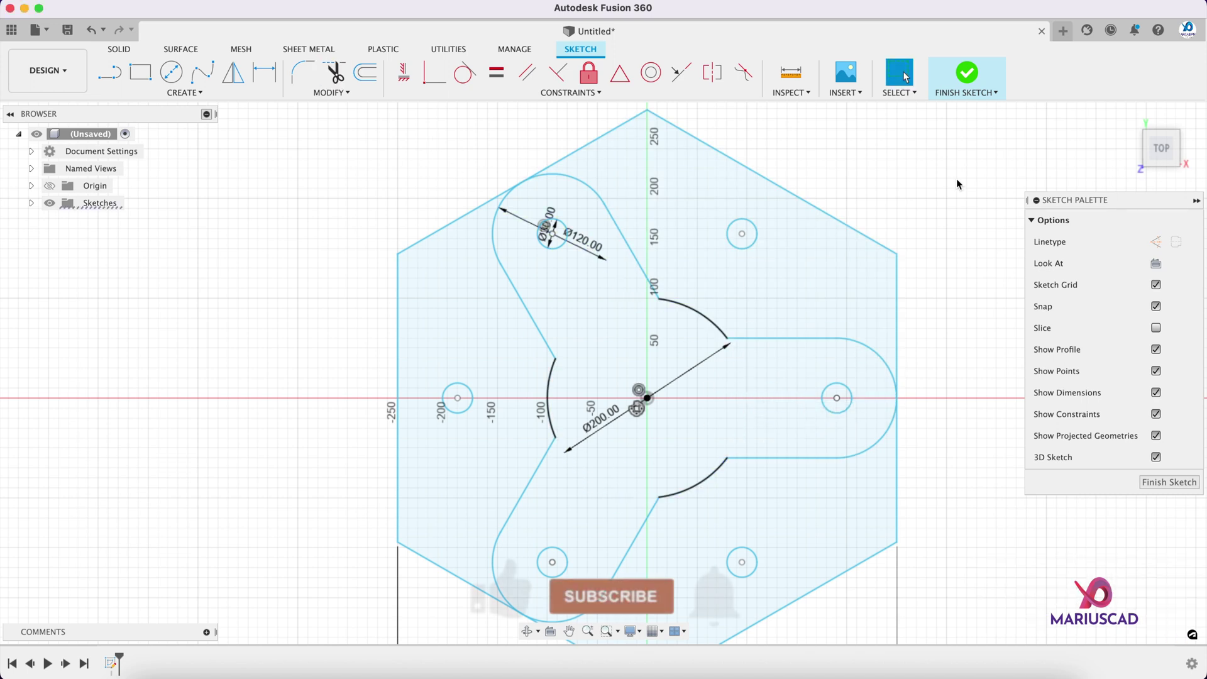
key(Escape)
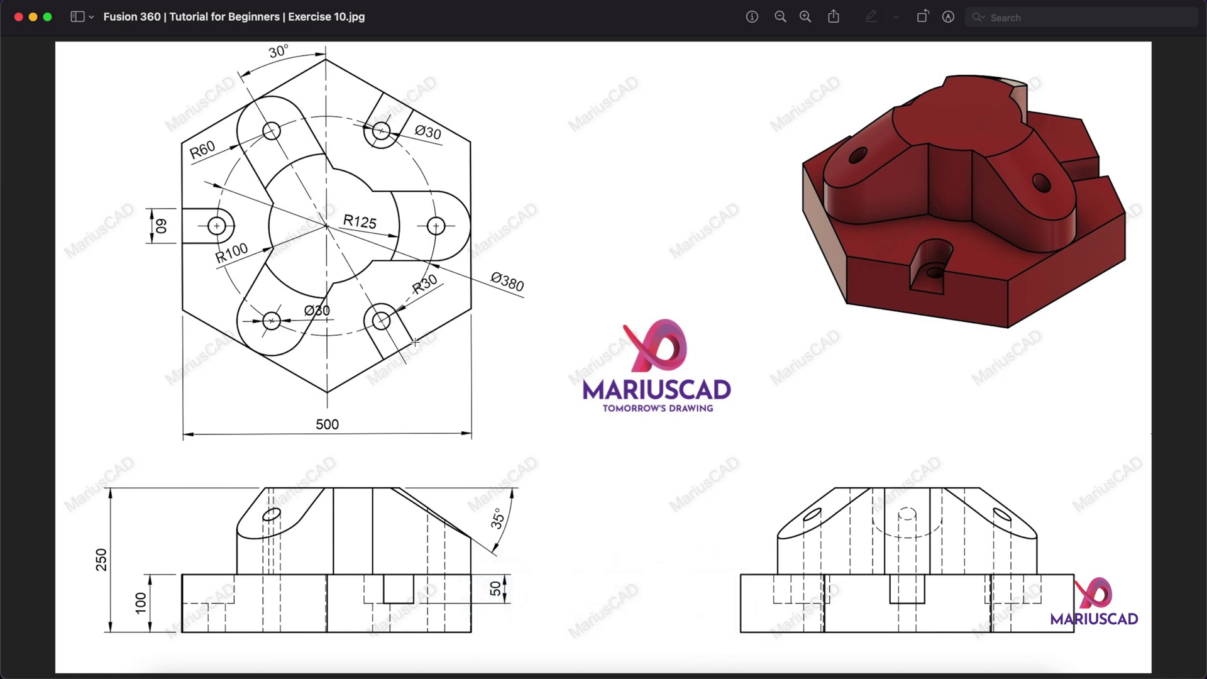
Draw a Ø60 circle centred on the lower-right hole
click(33, 17)
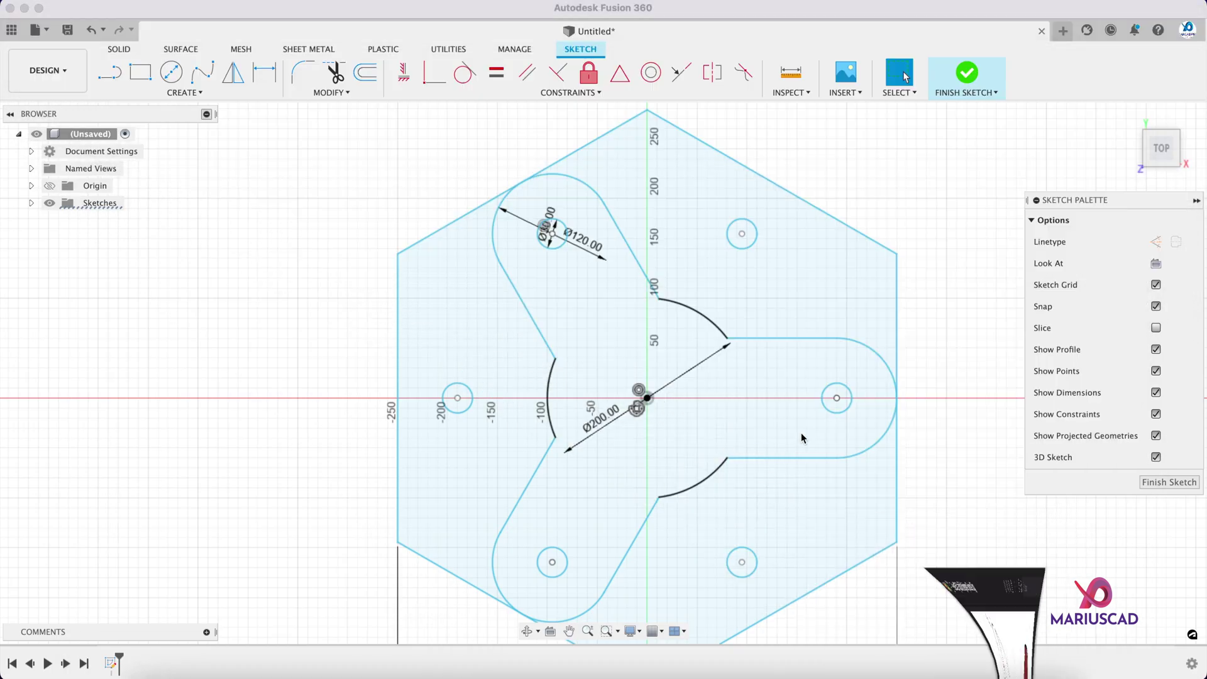
middle_drag(801, 473, 674, 390)
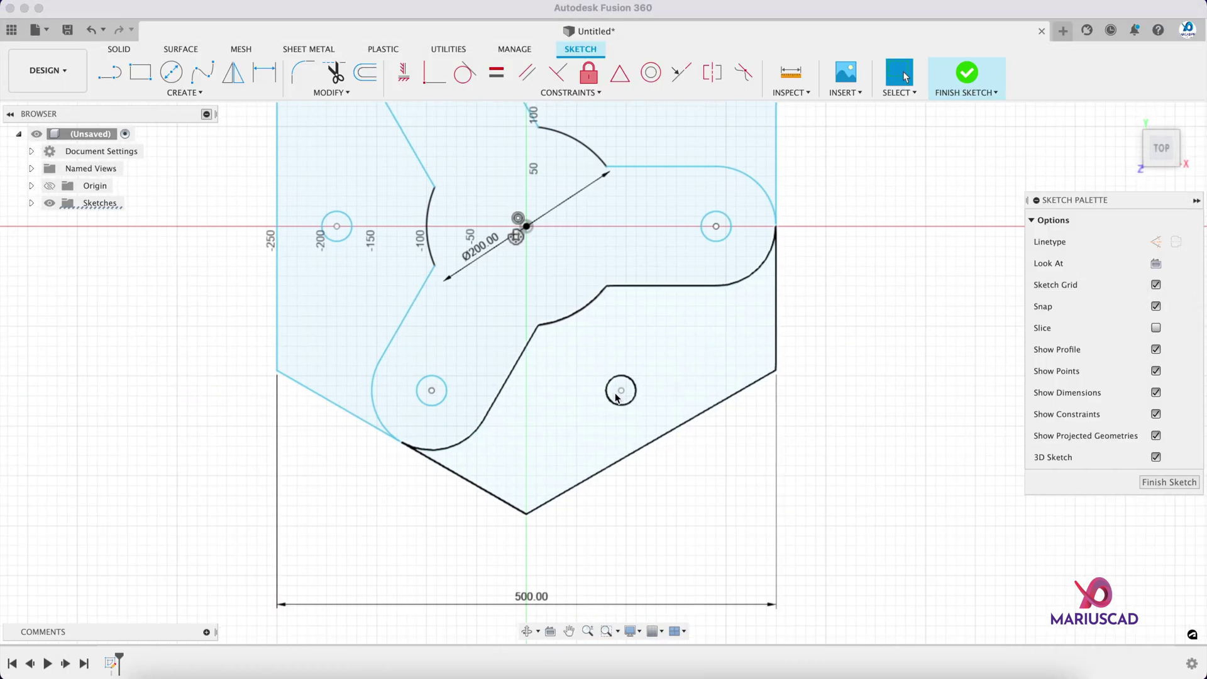
click(181, 72)
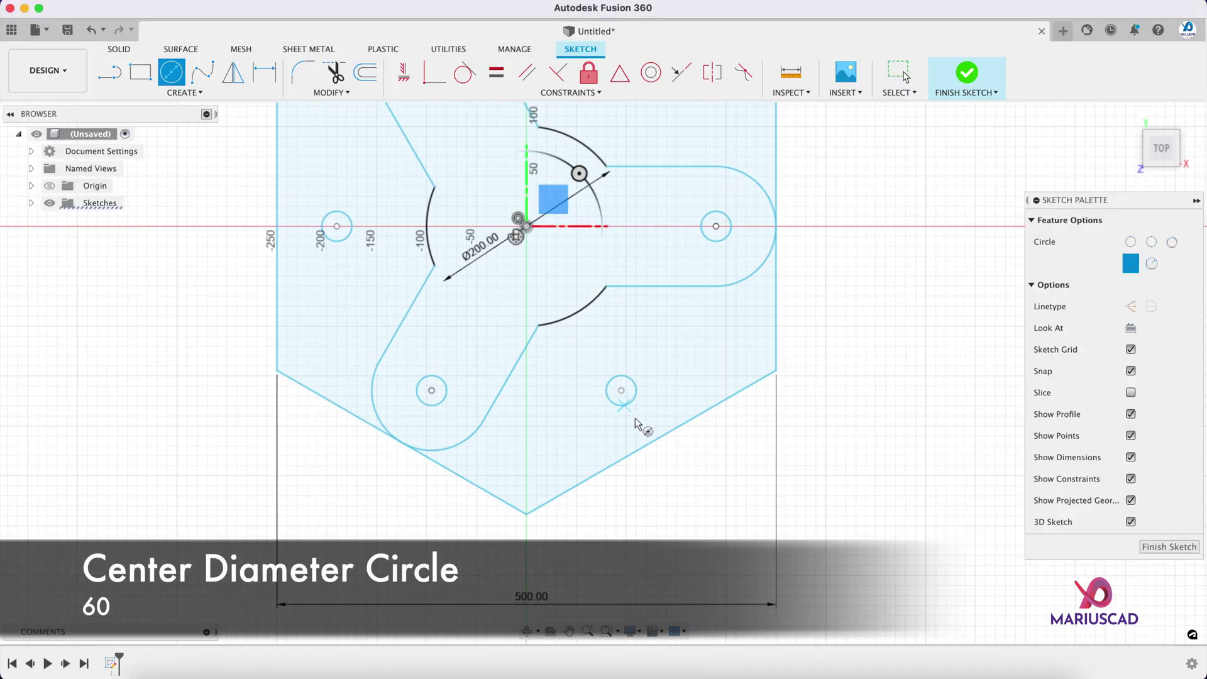
click(619, 391)
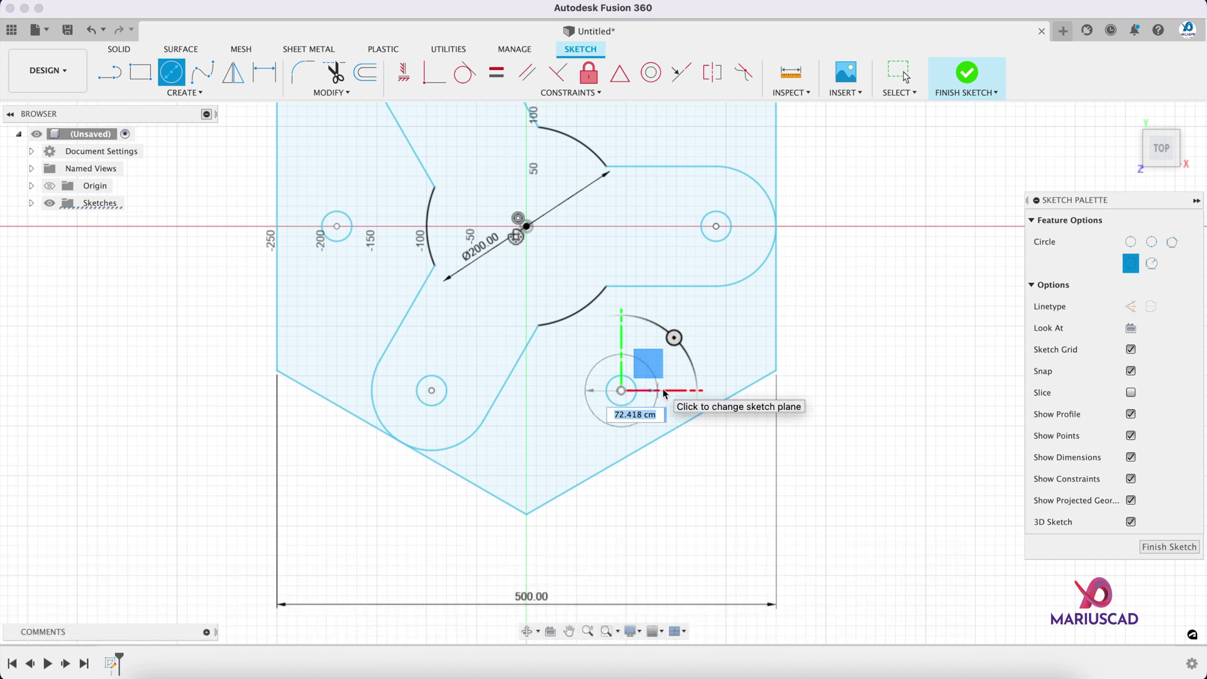
text(60)
key(Return)
Draw a line from the Ø60 circle's centre to the hexagon's lower edge
key(l)
scroll(641, 389, up, 5)
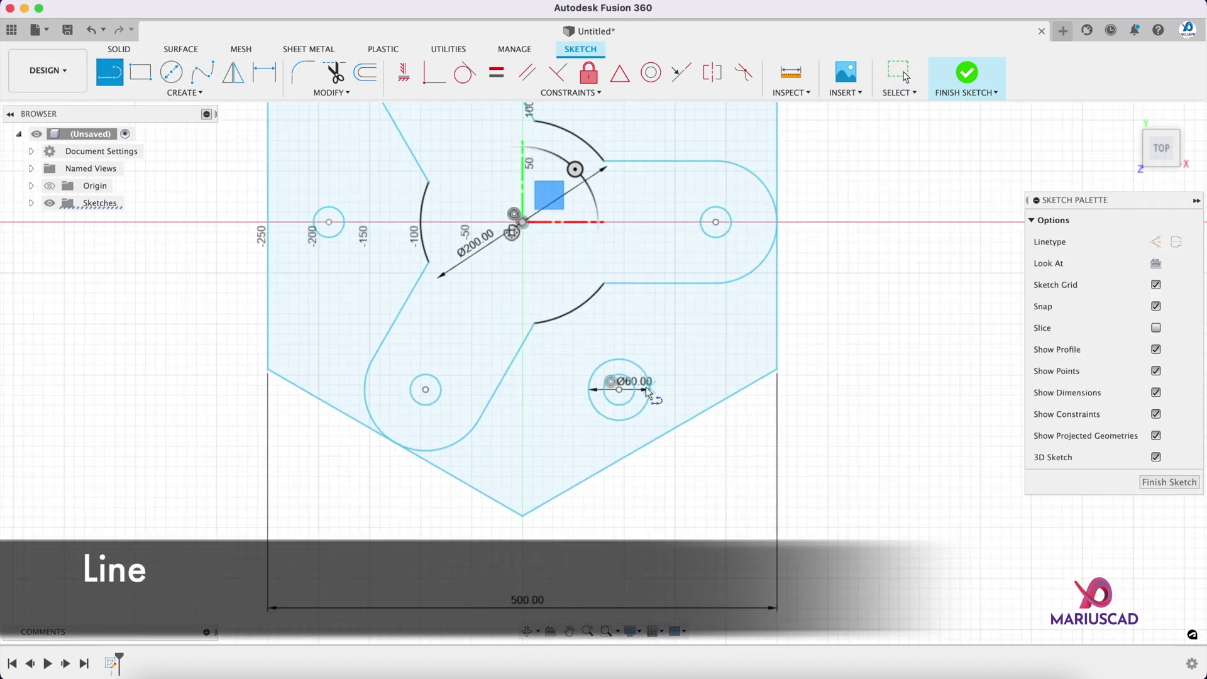
click(601, 391)
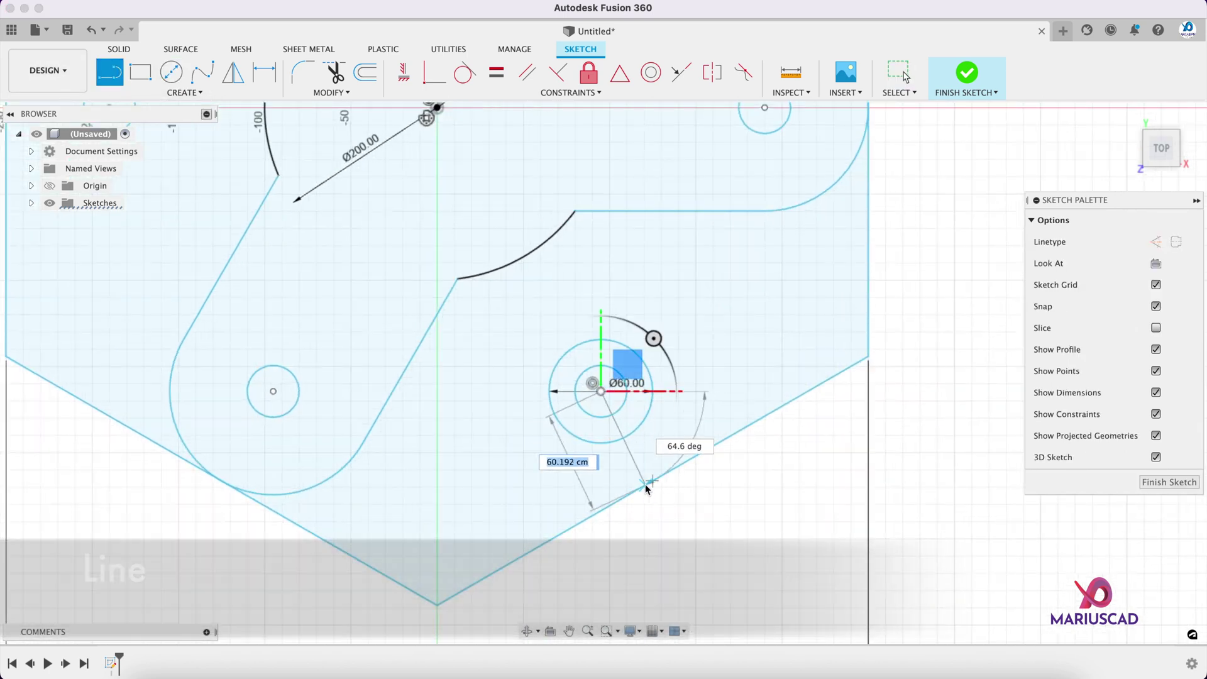
click(653, 481)
key(Escape)
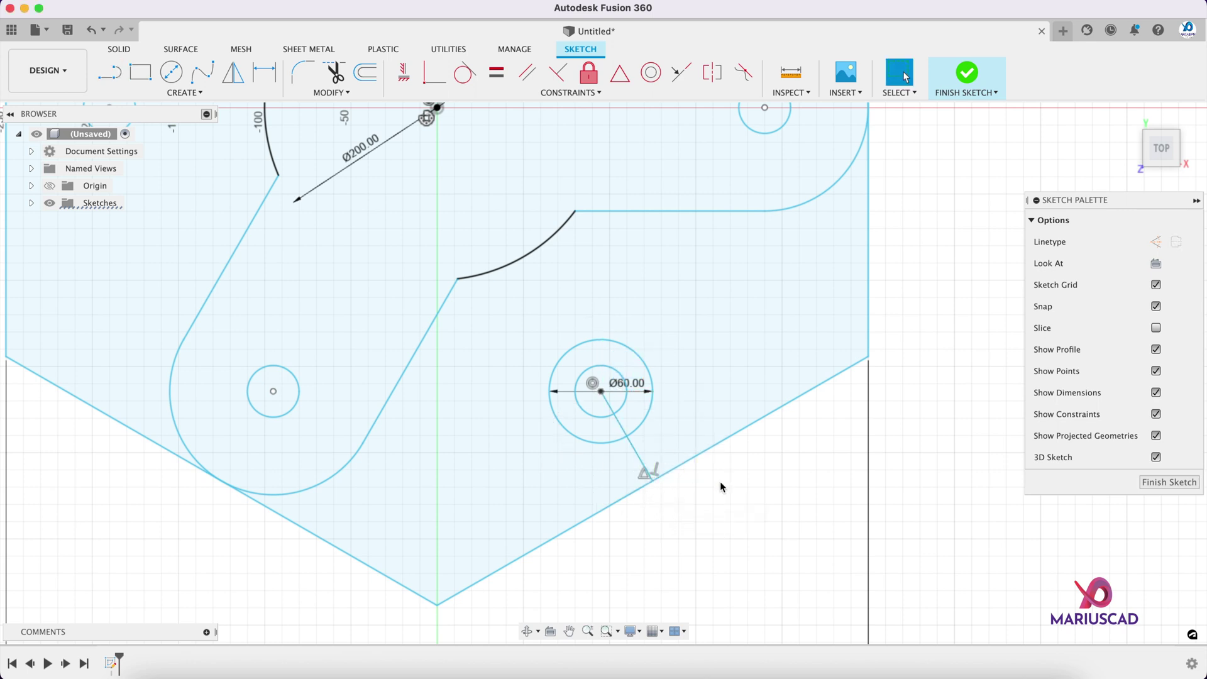
Offset the centre line by 30 on each side
click(364, 72)
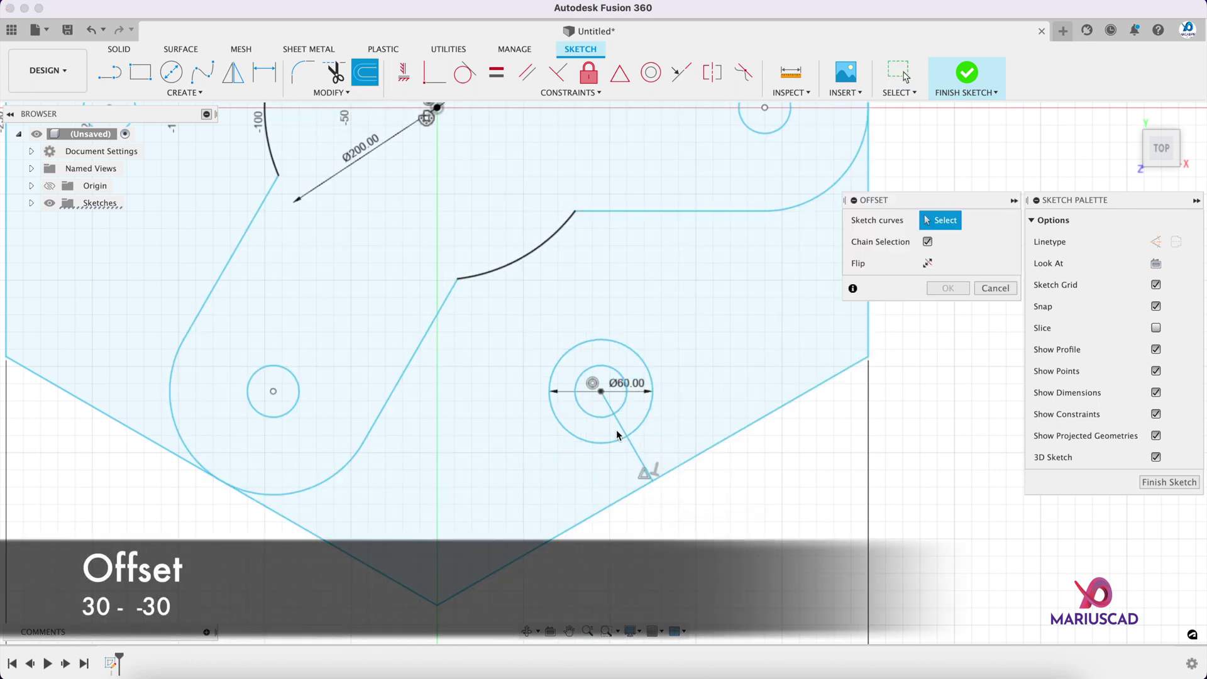
click(634, 450)
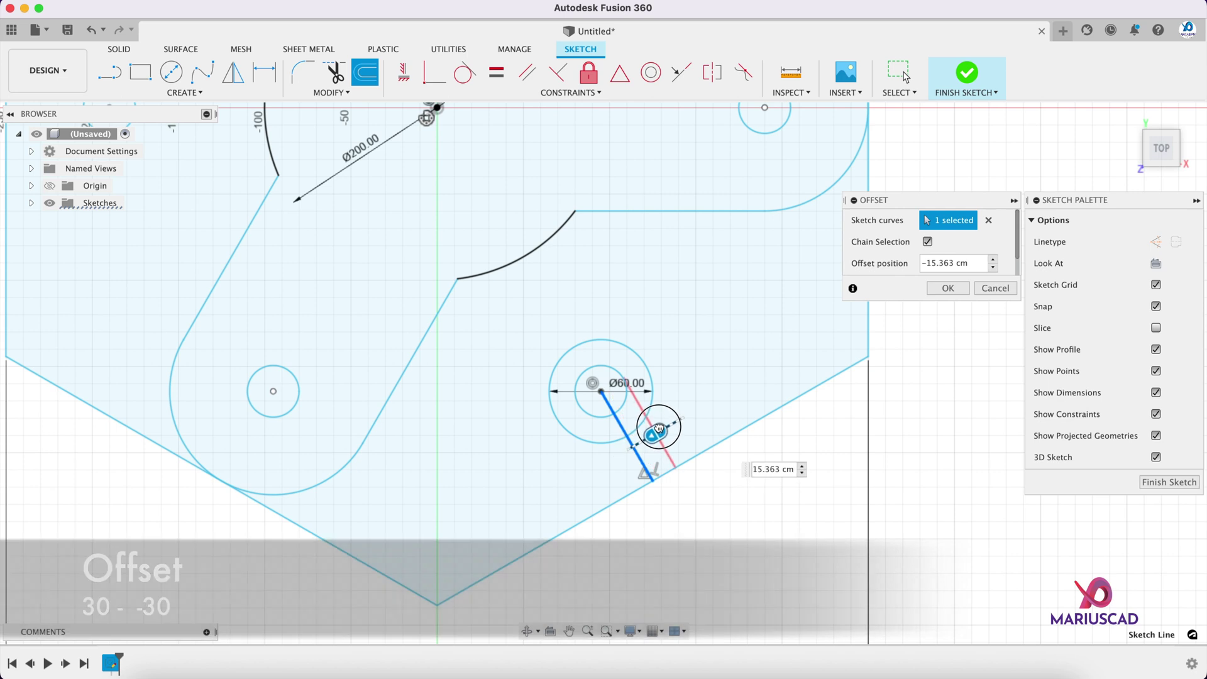
text(30)
key(Return)
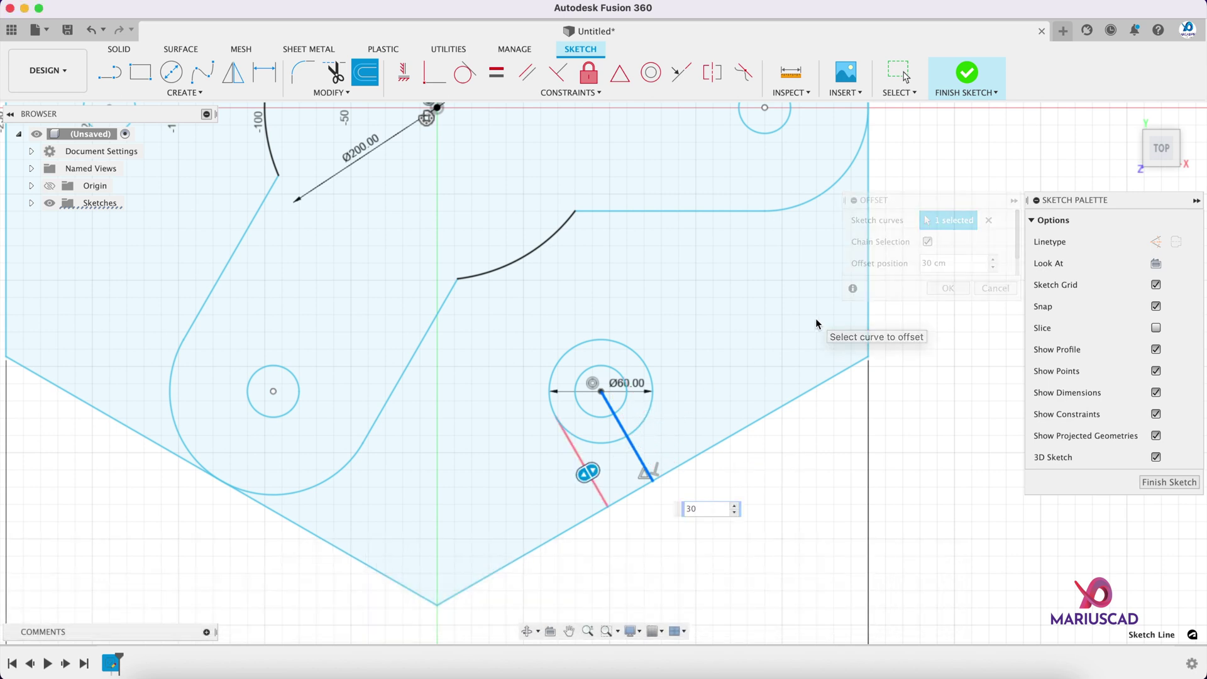
click(364, 72)
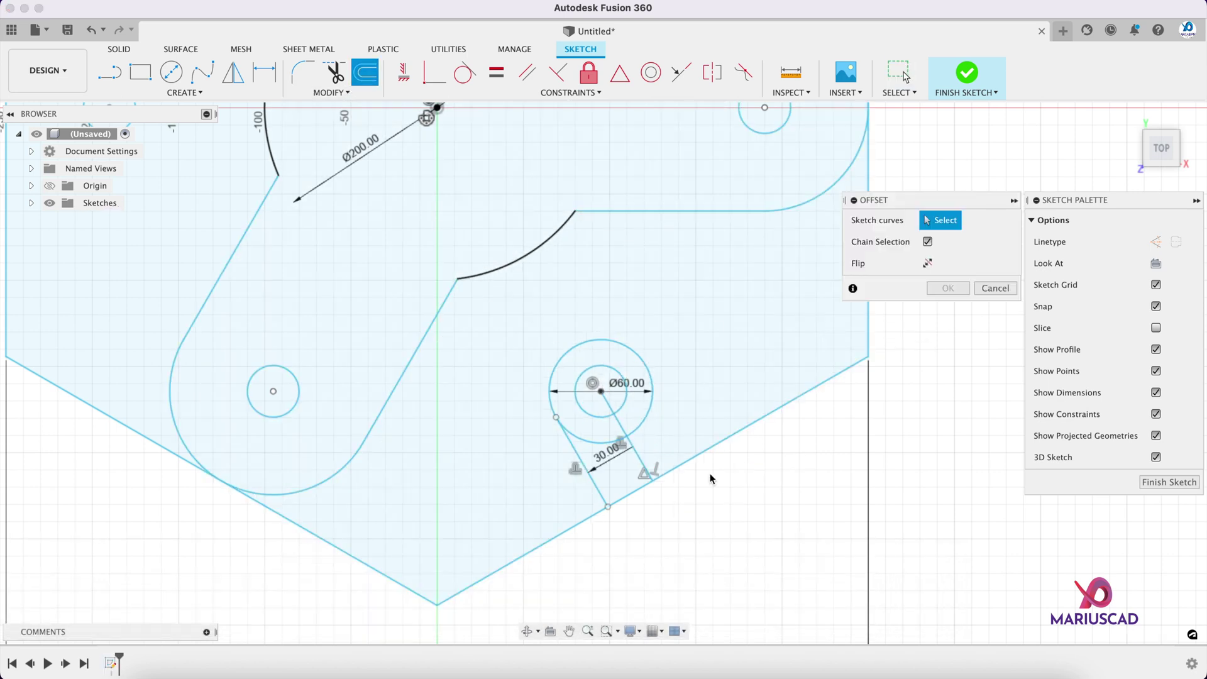
click(640, 464)
text(0)
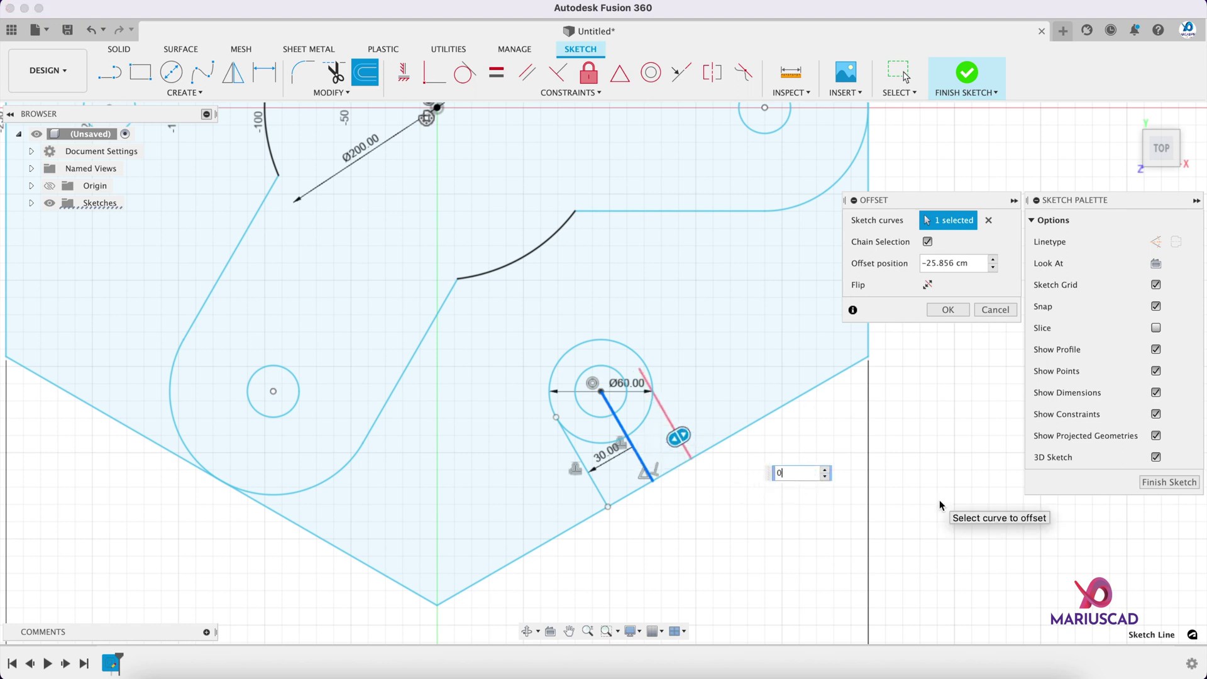
text(30)
Offset the line 30 to the other side and trim the circle's inner arc into a keyhole slot
key(Return)
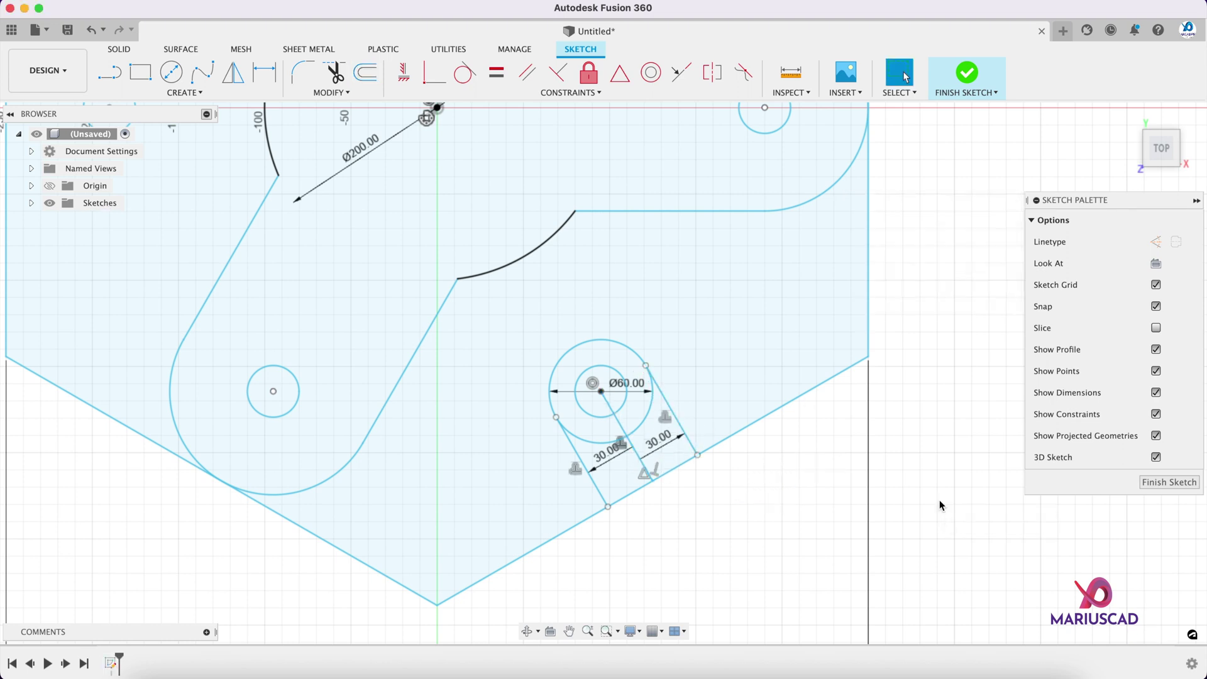
right_click(630, 443)
key(Escape)
key(t)
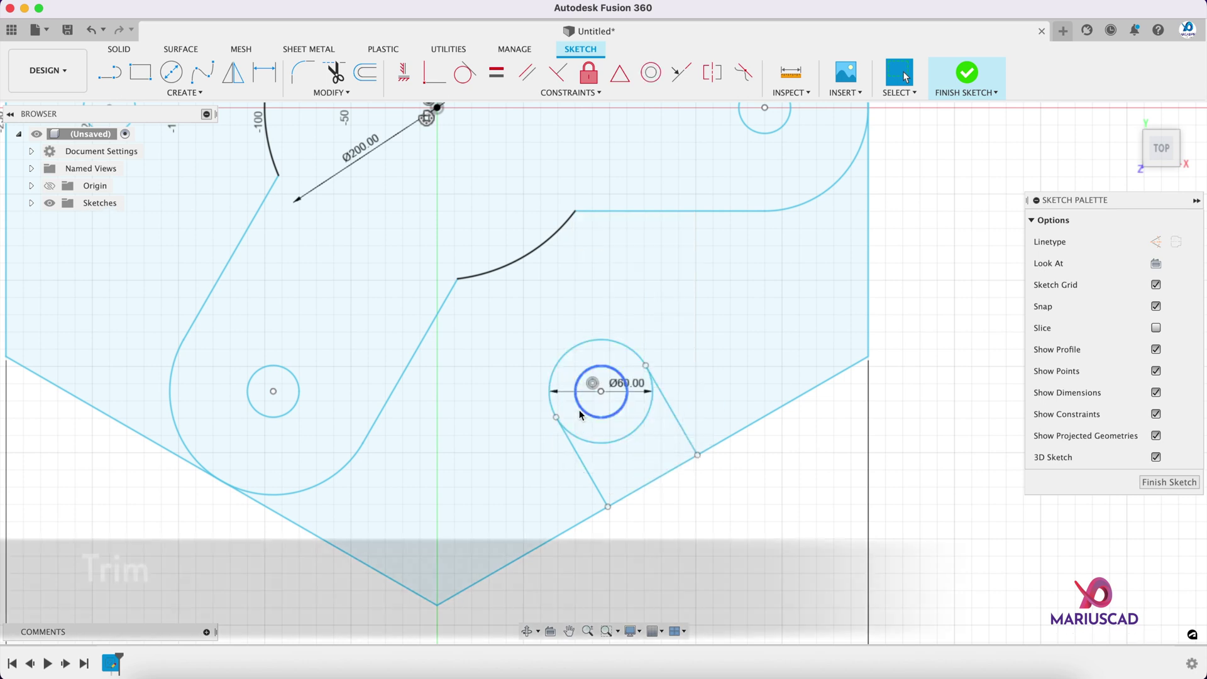
click(626, 442)
scroll(781, 419, down, 5)
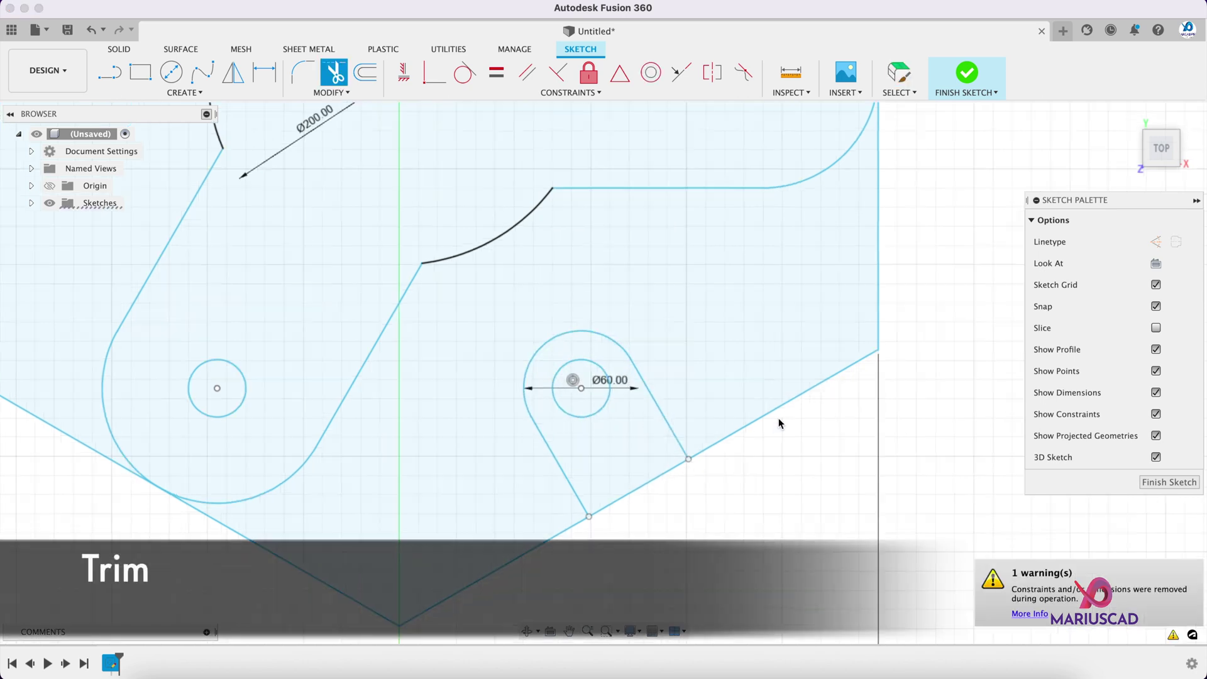
scroll(781, 423, down, 2)
middle_drag(781, 423, 758, 461)
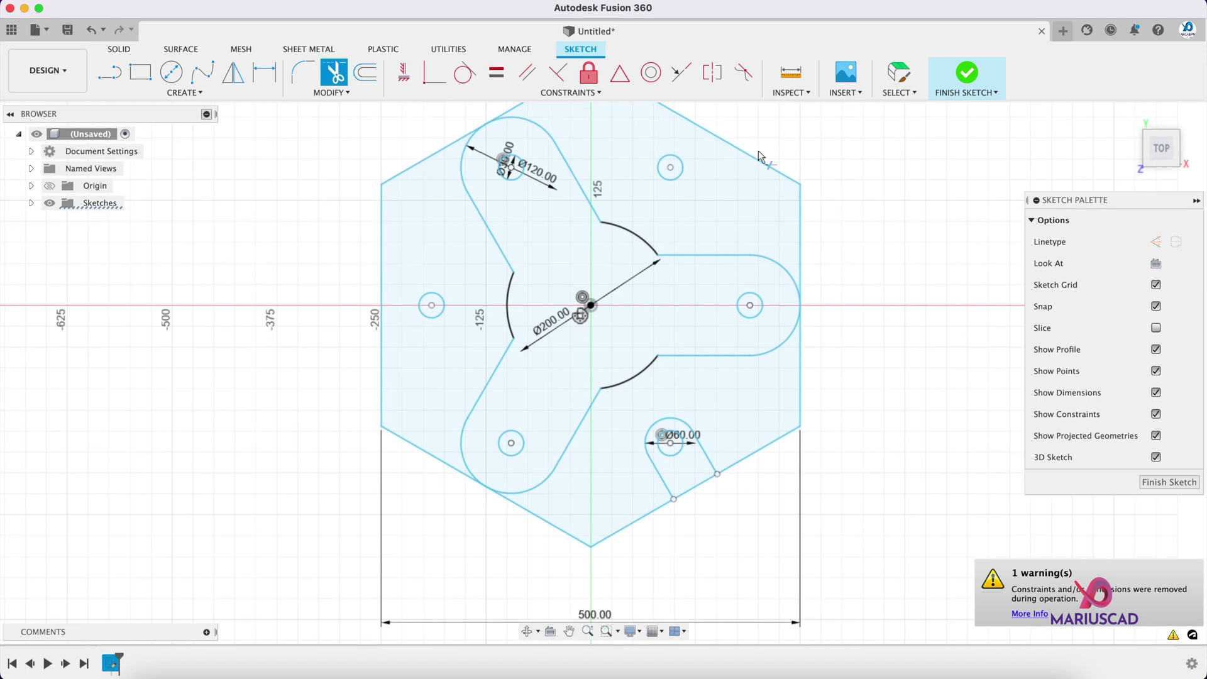
Circular-pattern the slot arc and side line 3 times about the sketch centre, then finish the sketch
click(185, 92)
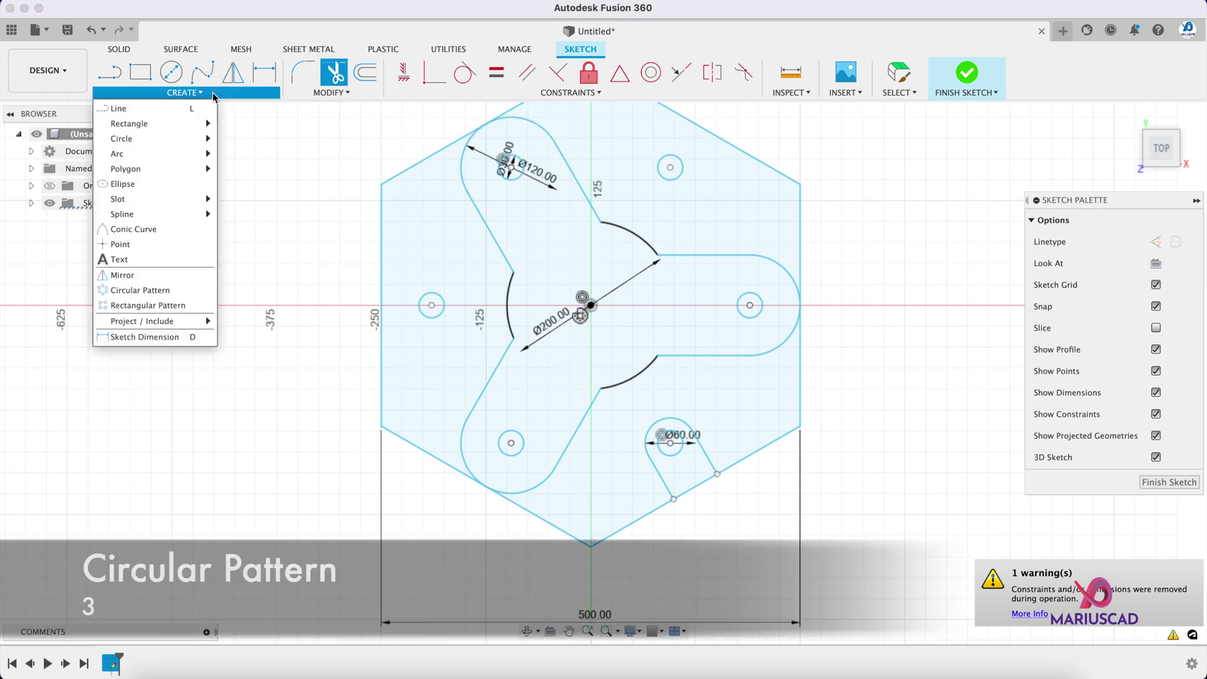
click(171, 290)
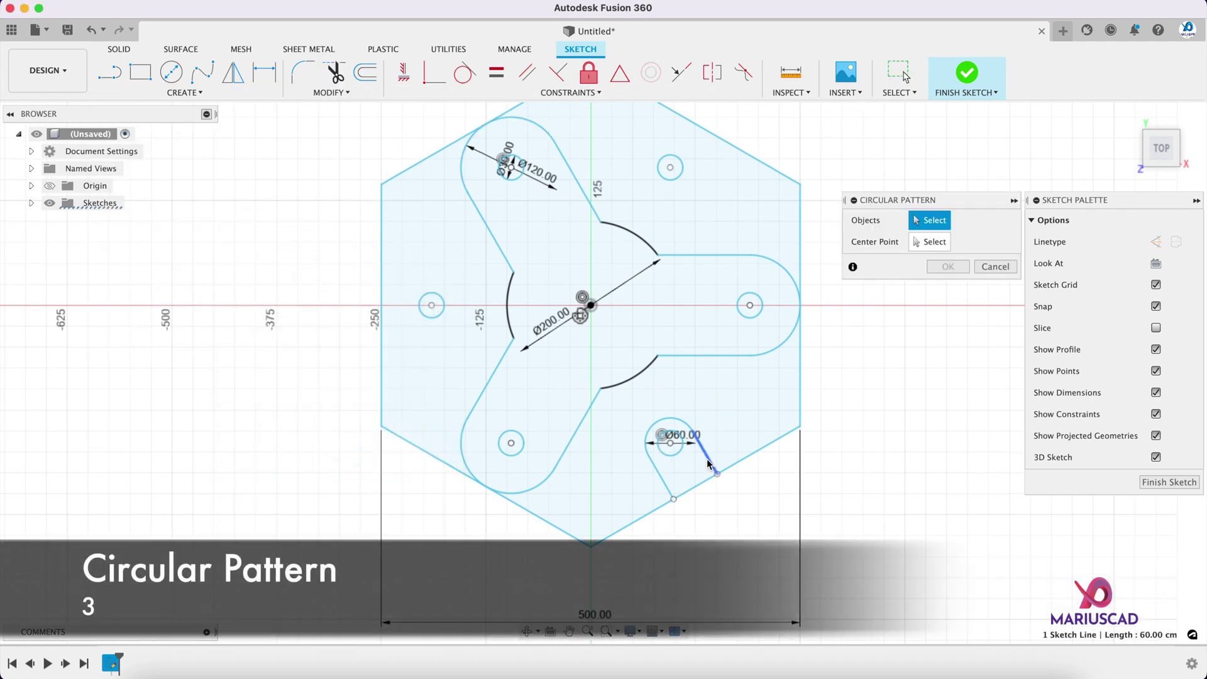
click(677, 424)
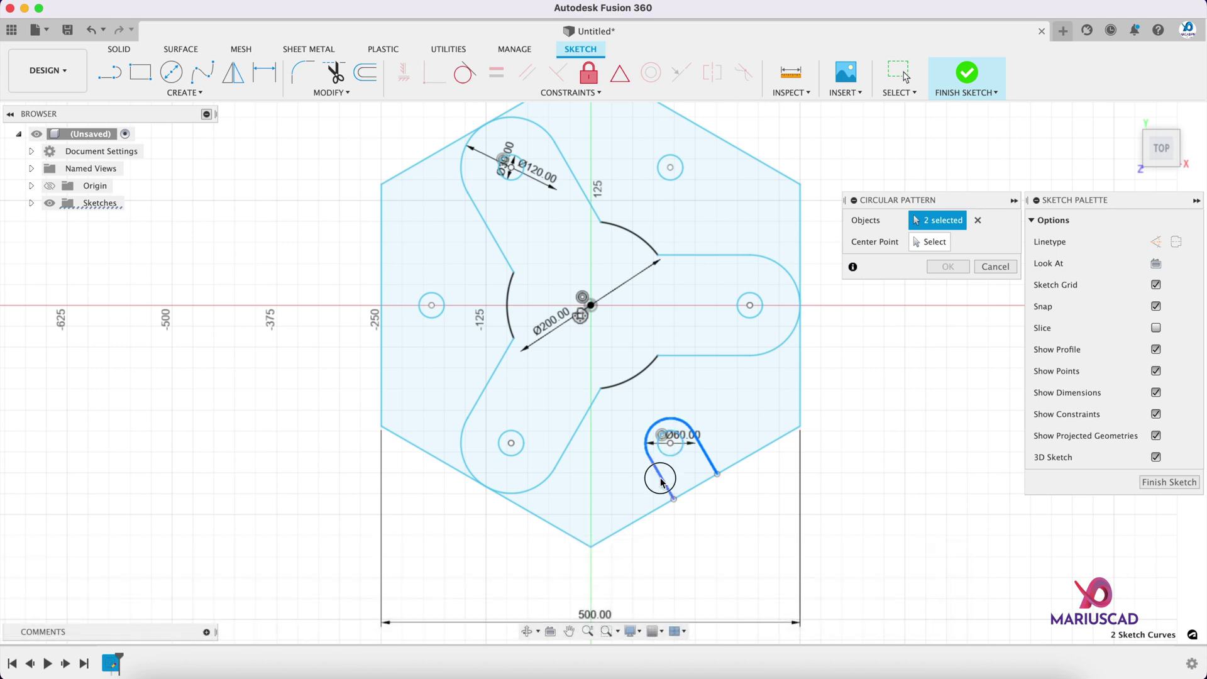
click(660, 474)
click(942, 242)
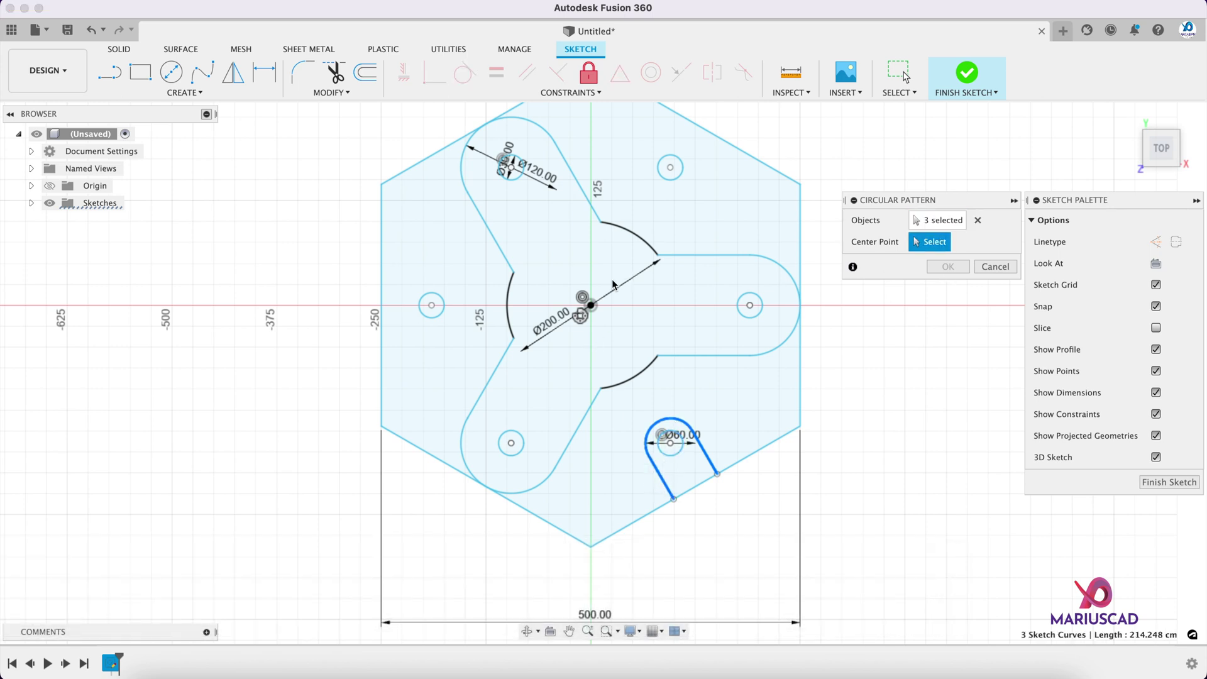
click(590, 307)
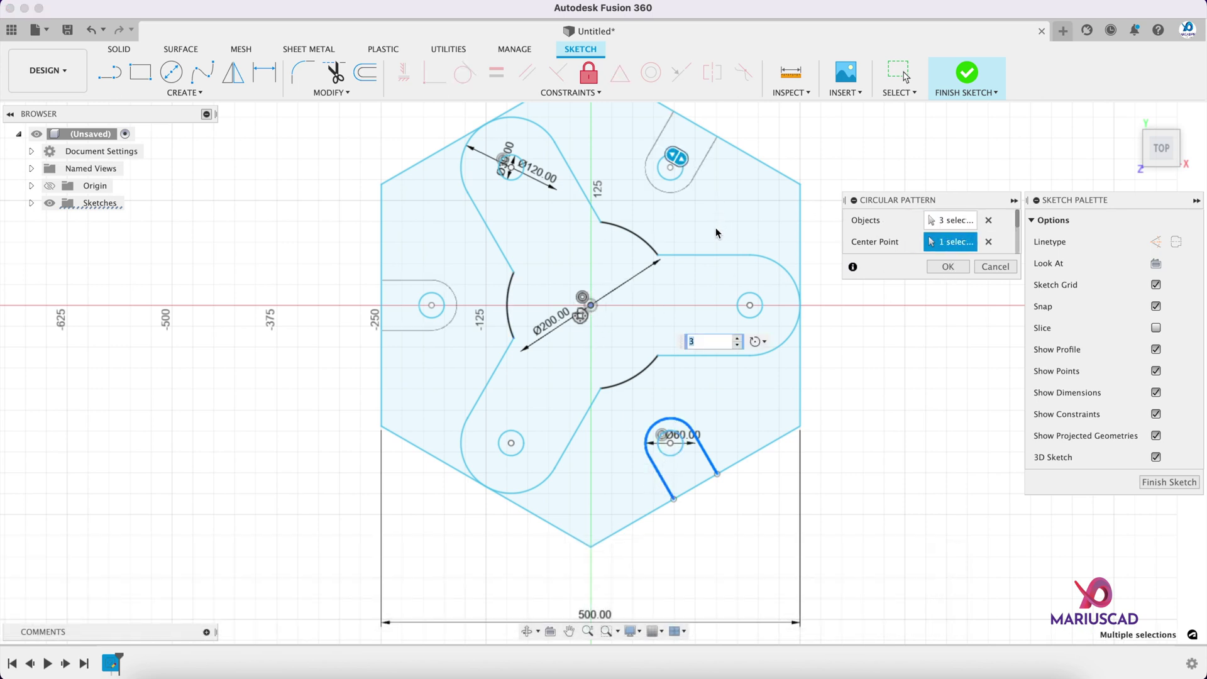
click(947, 266)
mouse_move(937, 277)
middle_down()
mouse_move(875, 323)
mouse_move(861, 353)
middle_up()
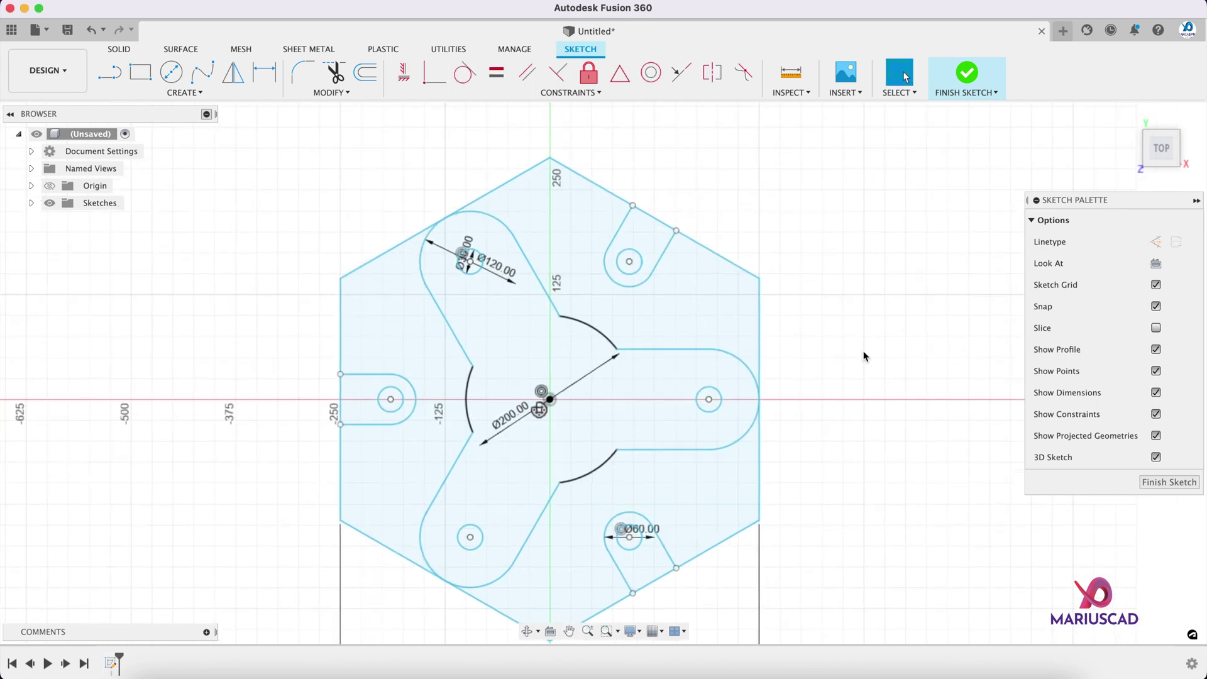
scroll(863, 358, up, 2)
scroll(863, 358, down, 1)
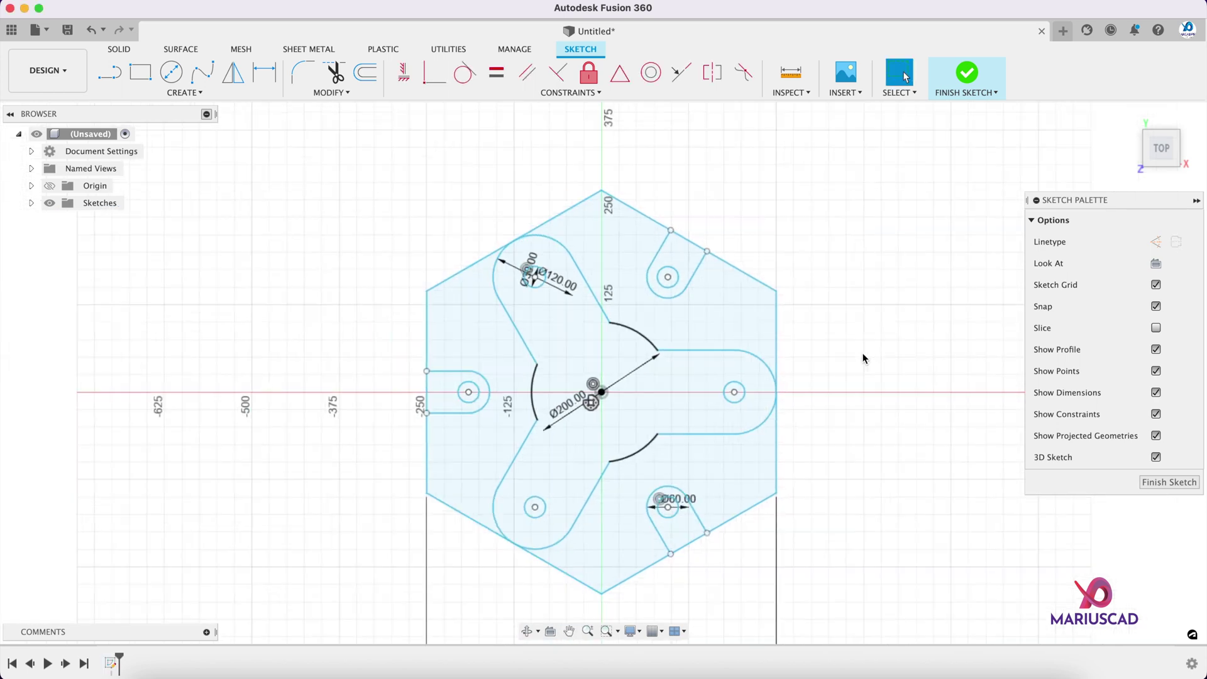
click(968, 72)
Return to the home view and check the reference drawing
click(1180, 111)
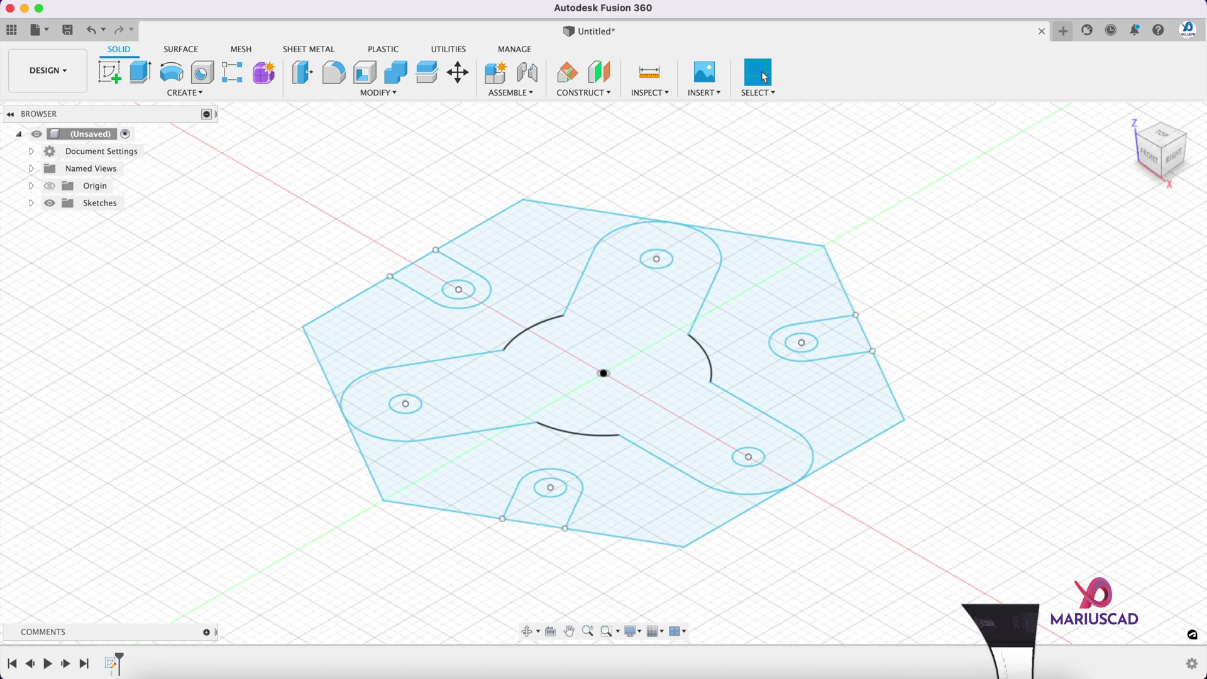
click(974, 667)
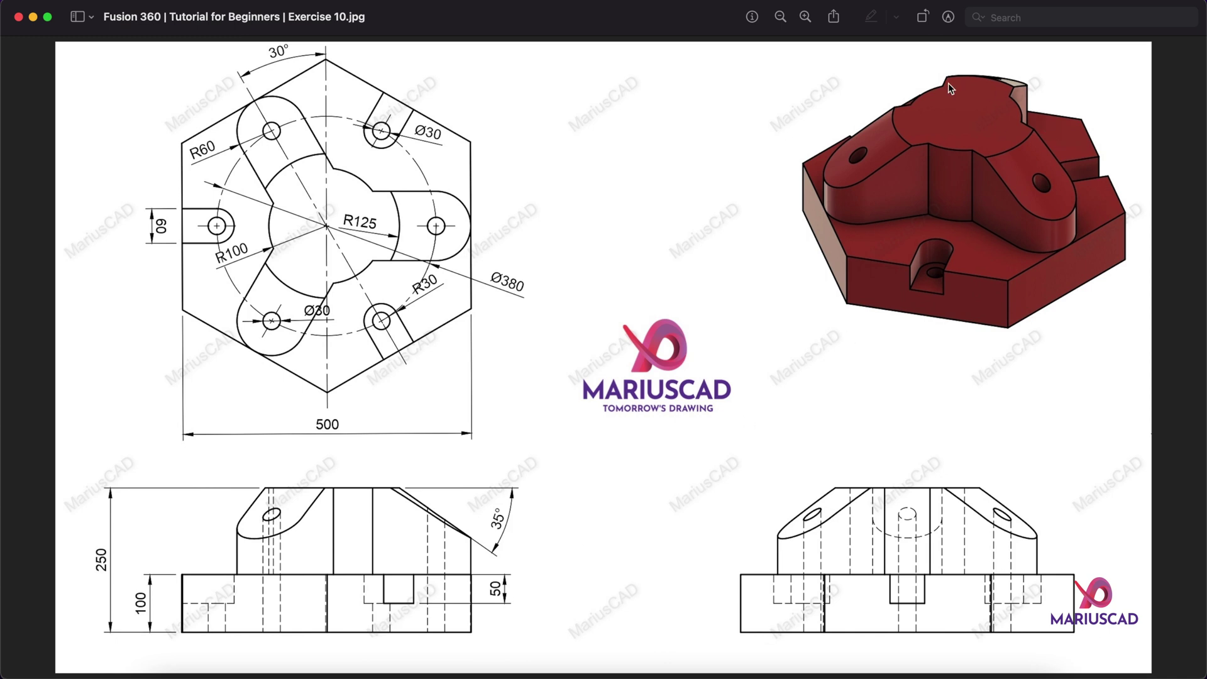
click(33, 17)
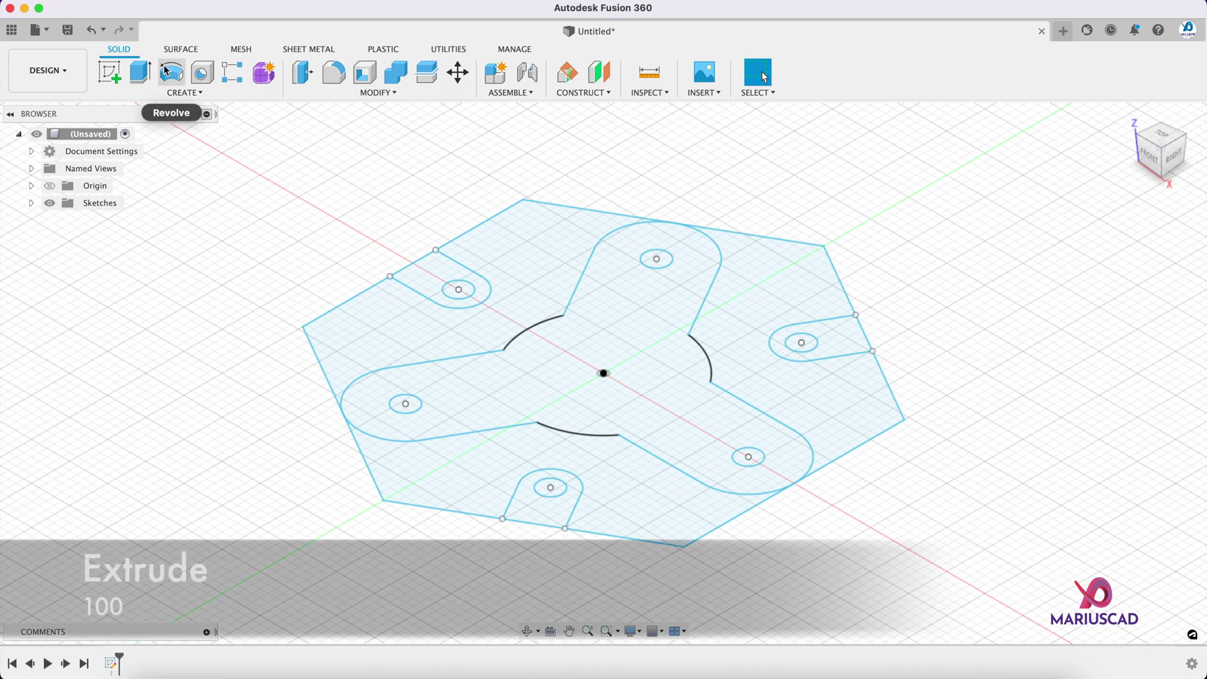
Extrude the three outer hexagon profiles 100 into a solid plate, then show Sketch1 again
click(139, 78)
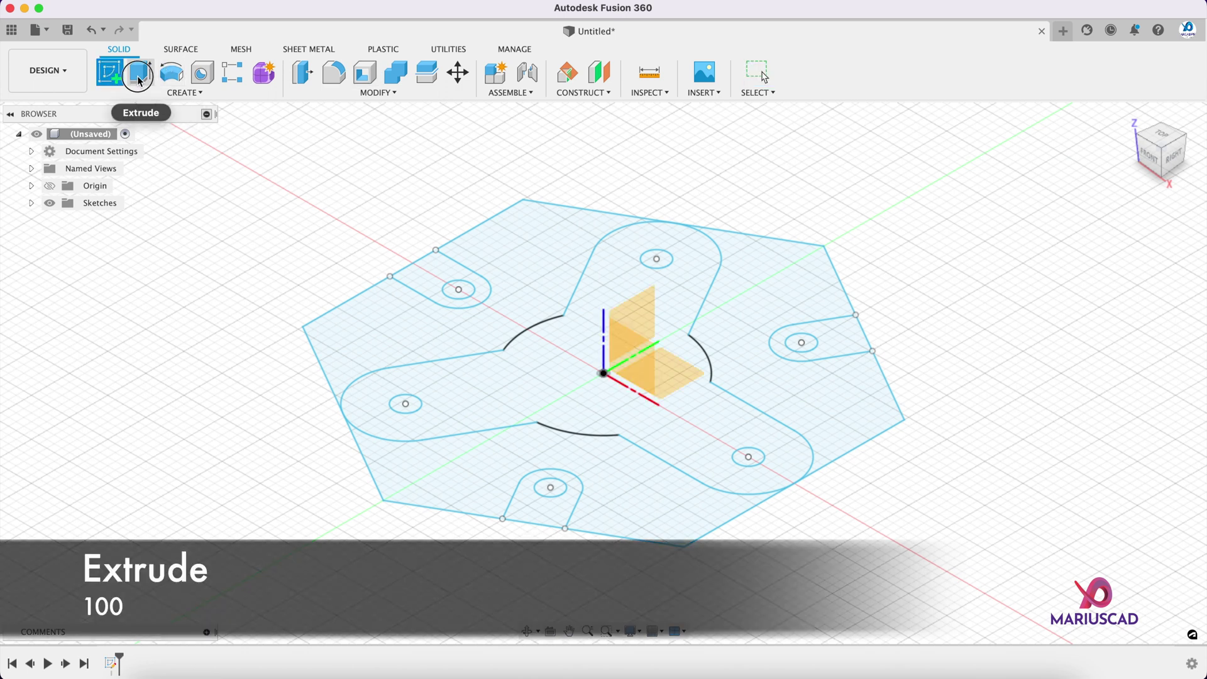
click(485, 344)
click(776, 297)
click(691, 509)
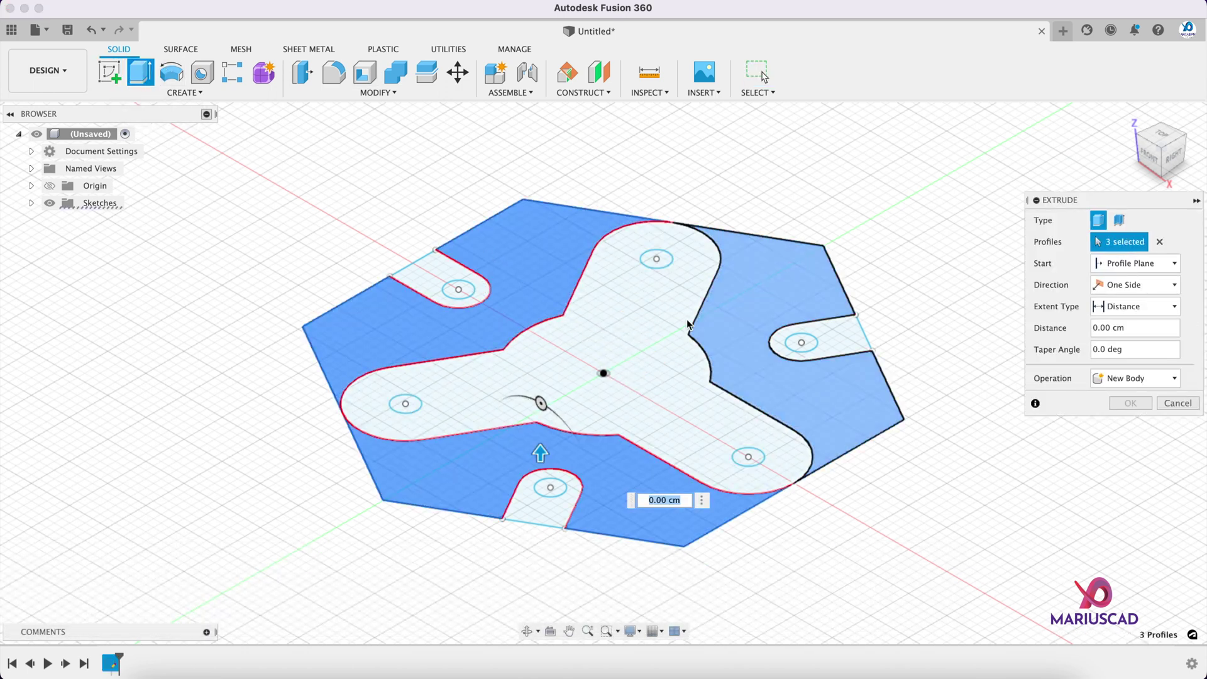
key(Return)
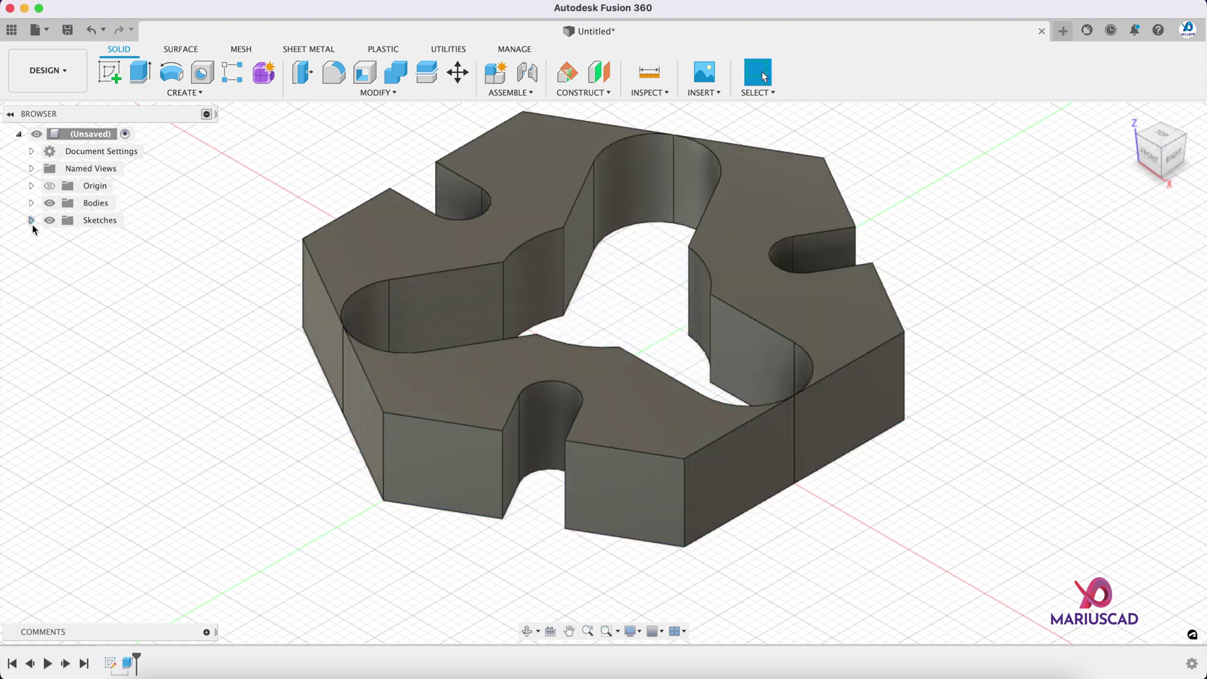
click(62, 237)
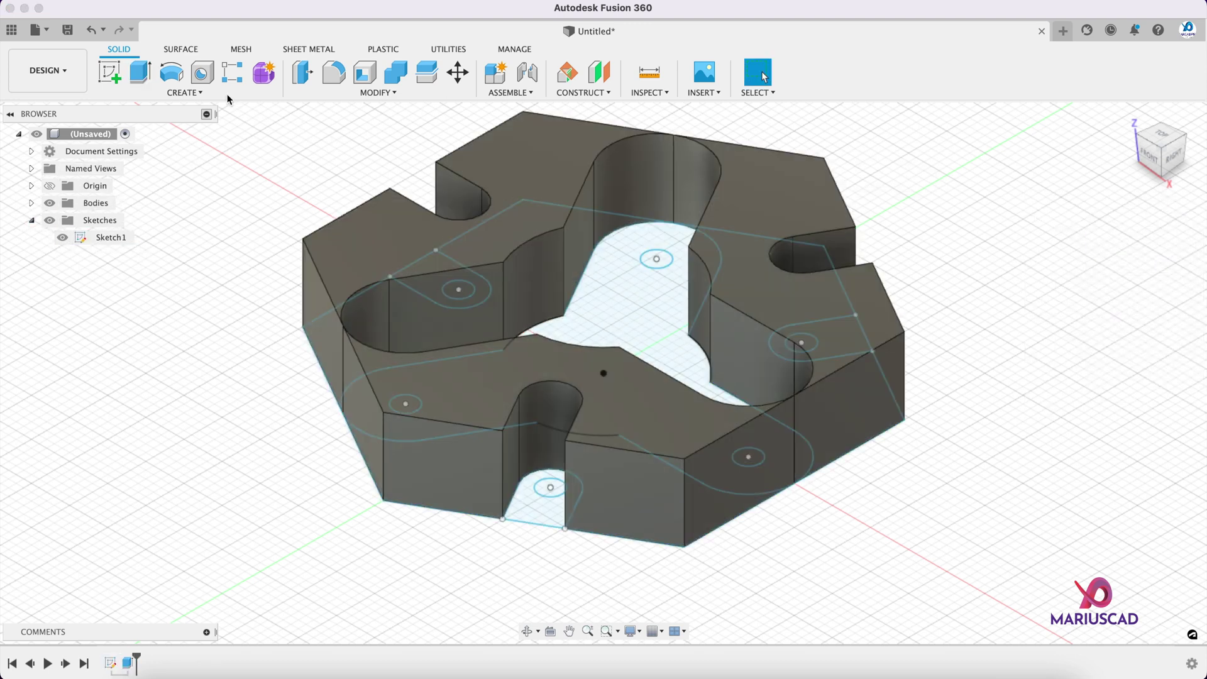
Extrude the three slot-end profiles 50 as a Join onto the plate body
click(141, 73)
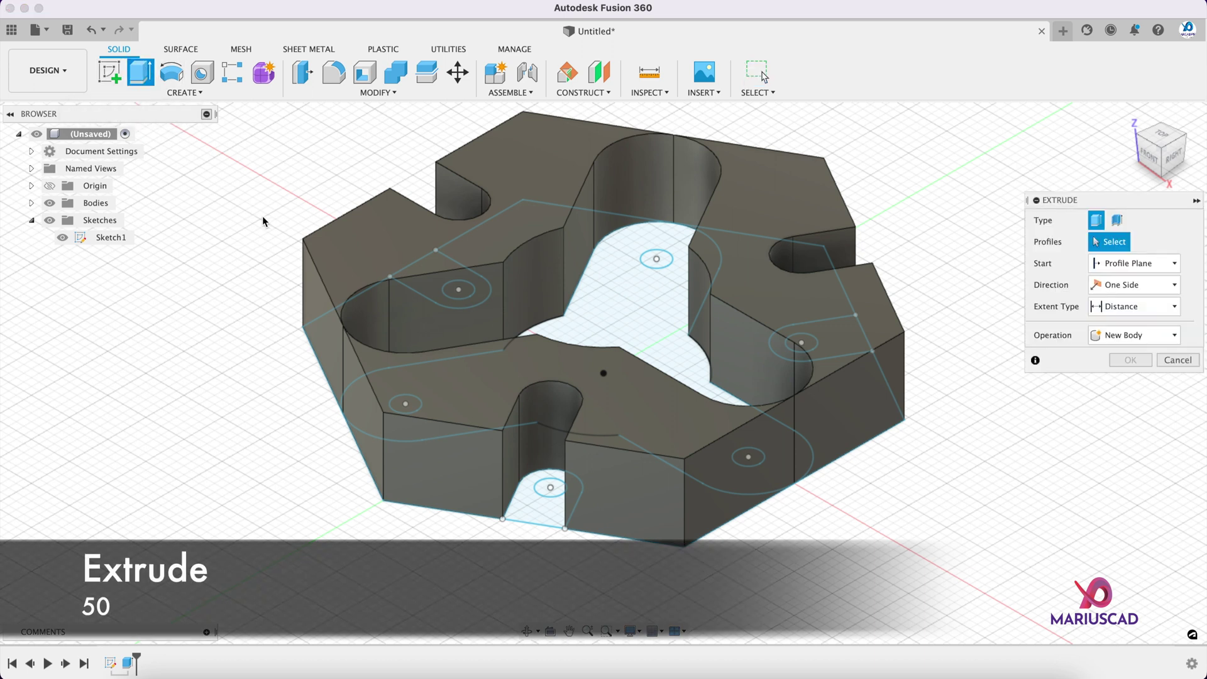
click(539, 497)
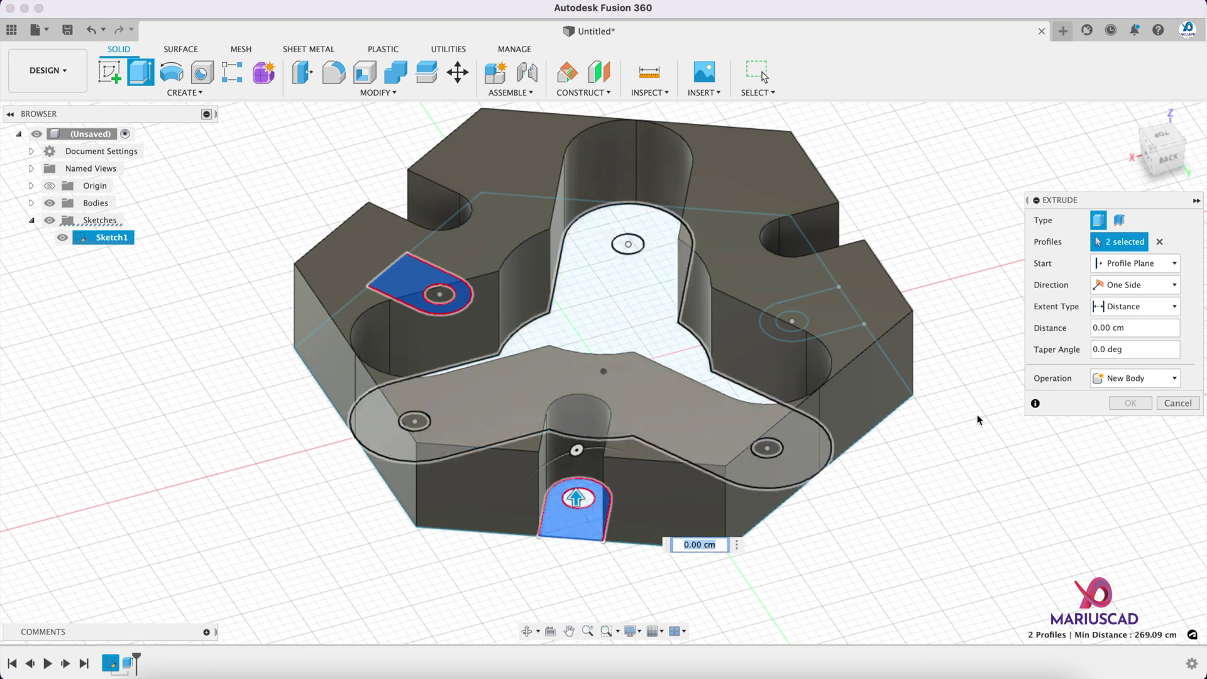
shift+middle_drag(959, 332, 711, 482)
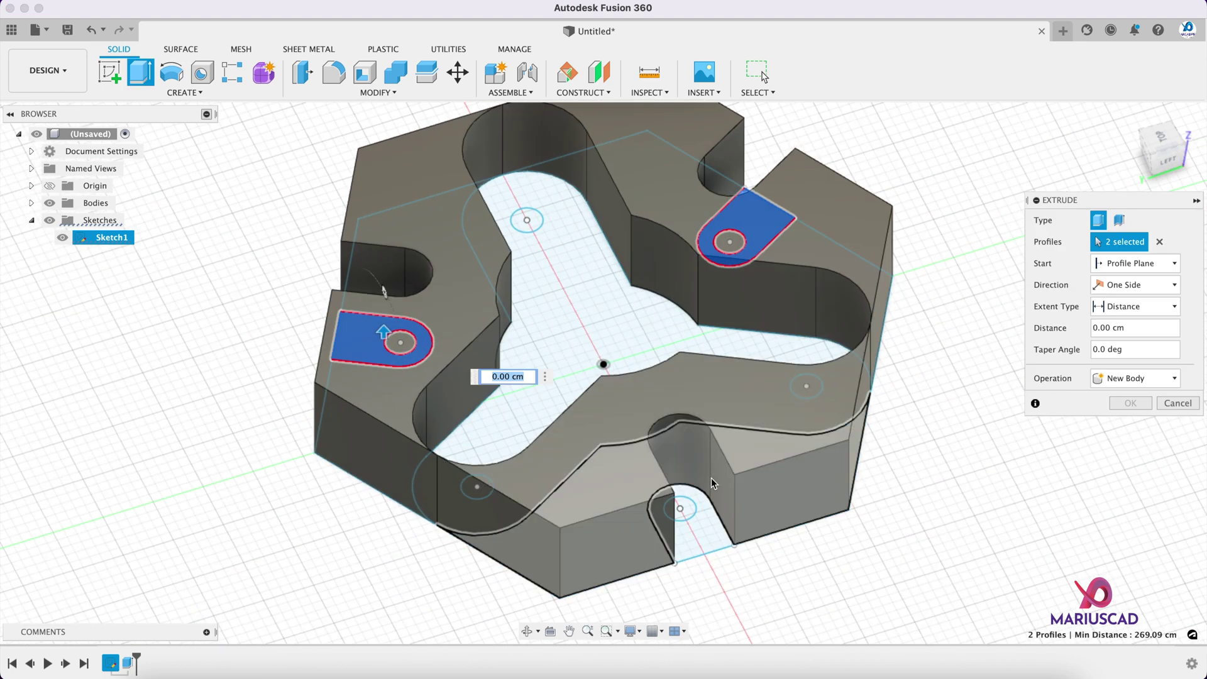
click(704, 531)
click(1136, 380)
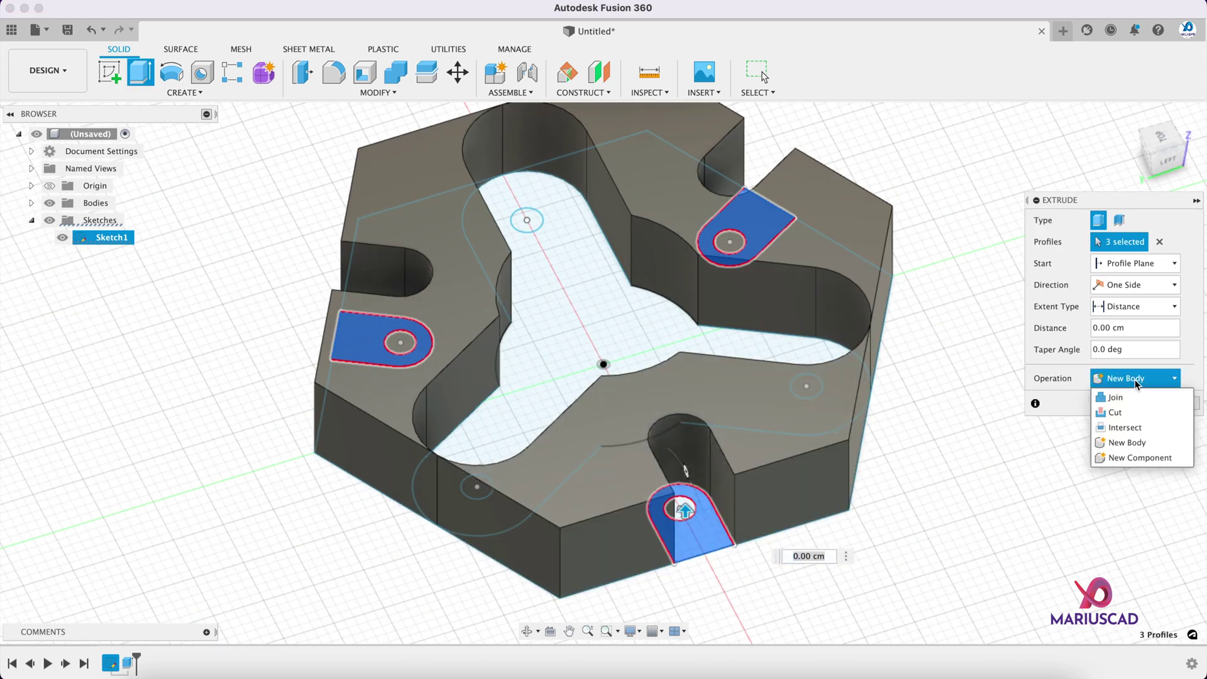
click(1136, 394)
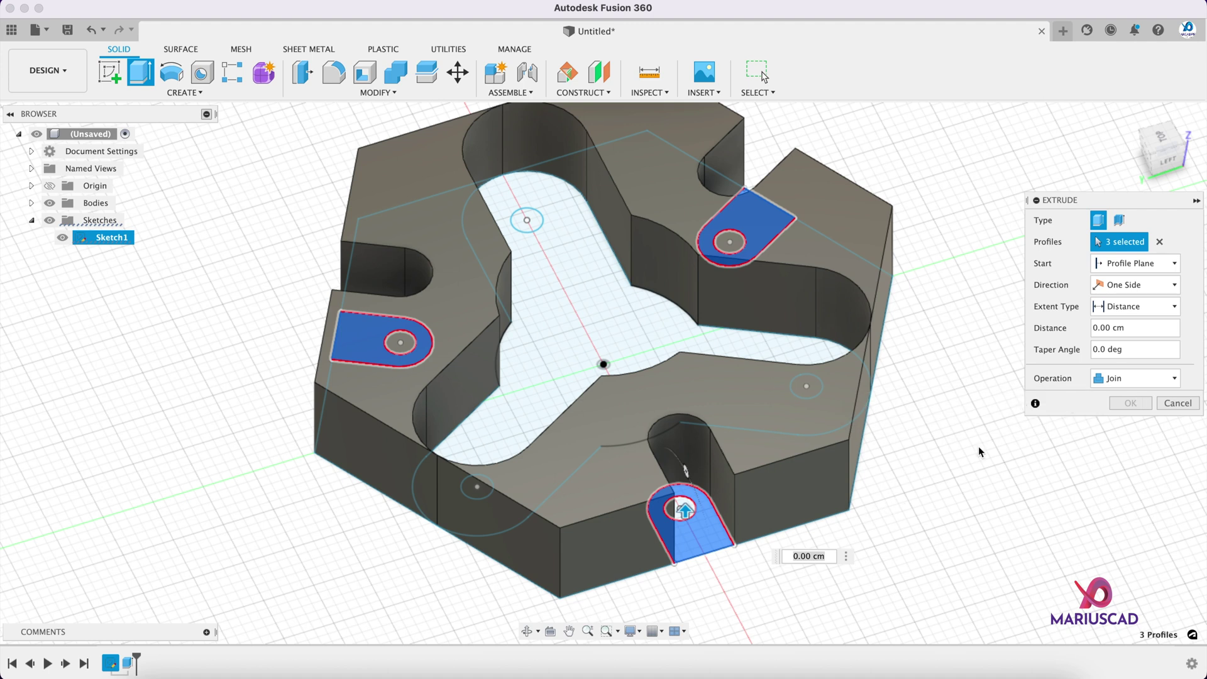
click(817, 556)
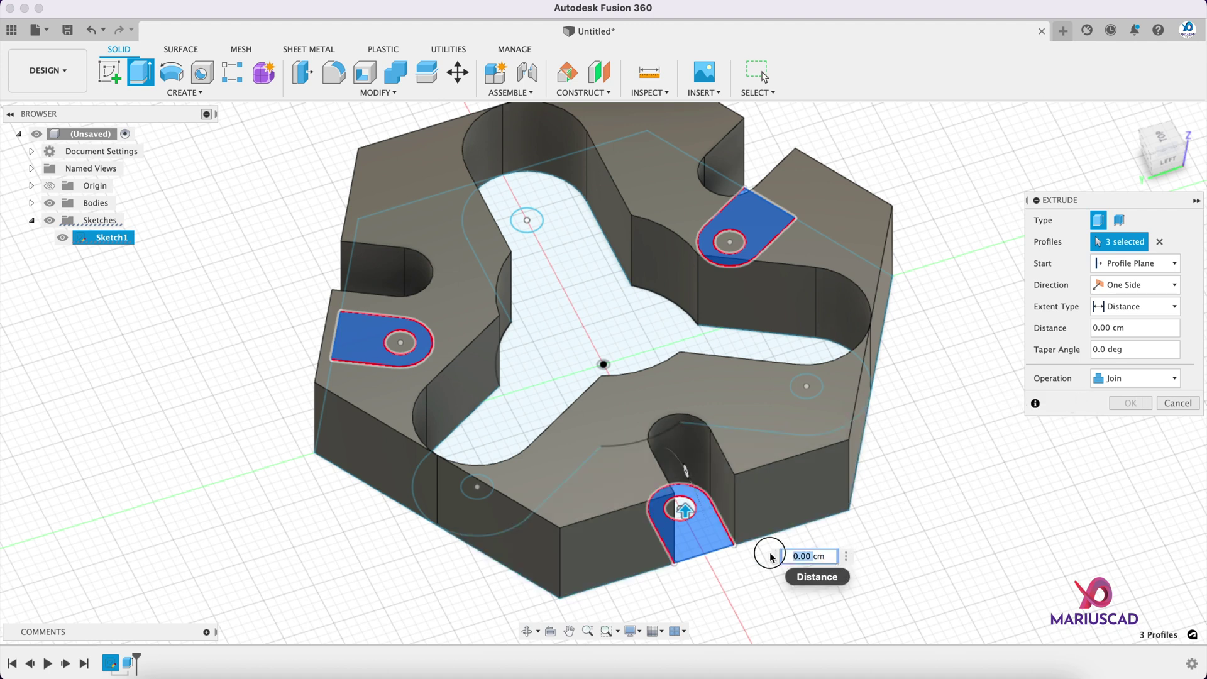
text(50)
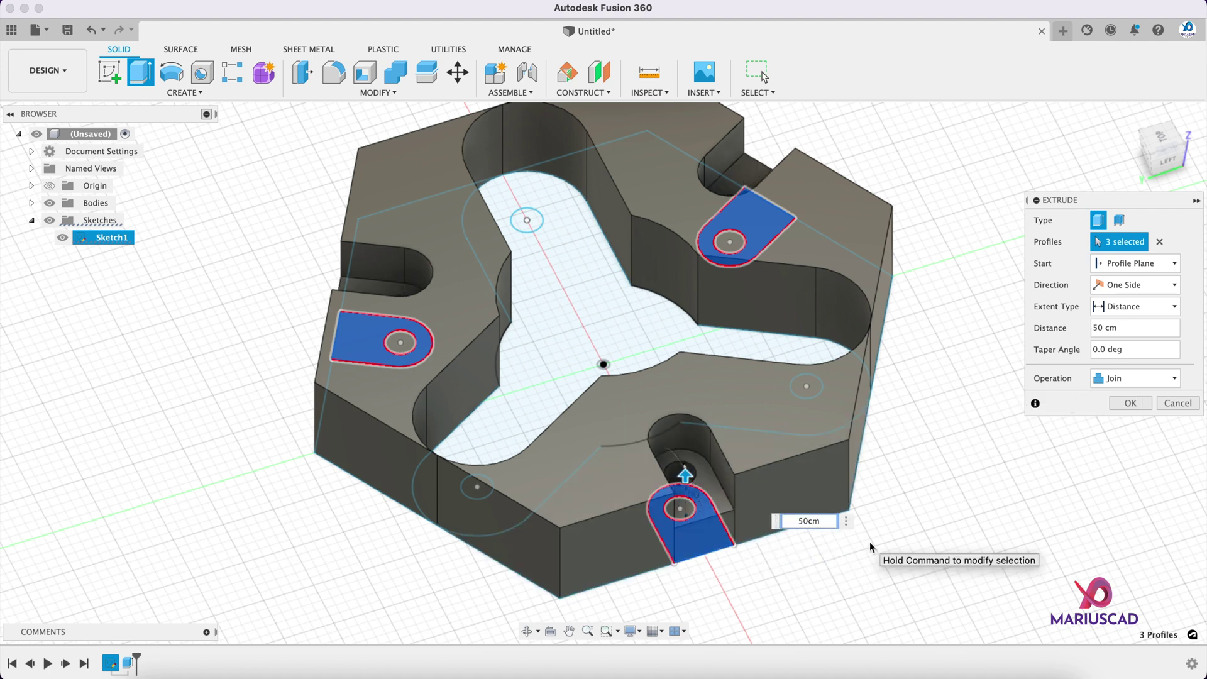
key(Return)
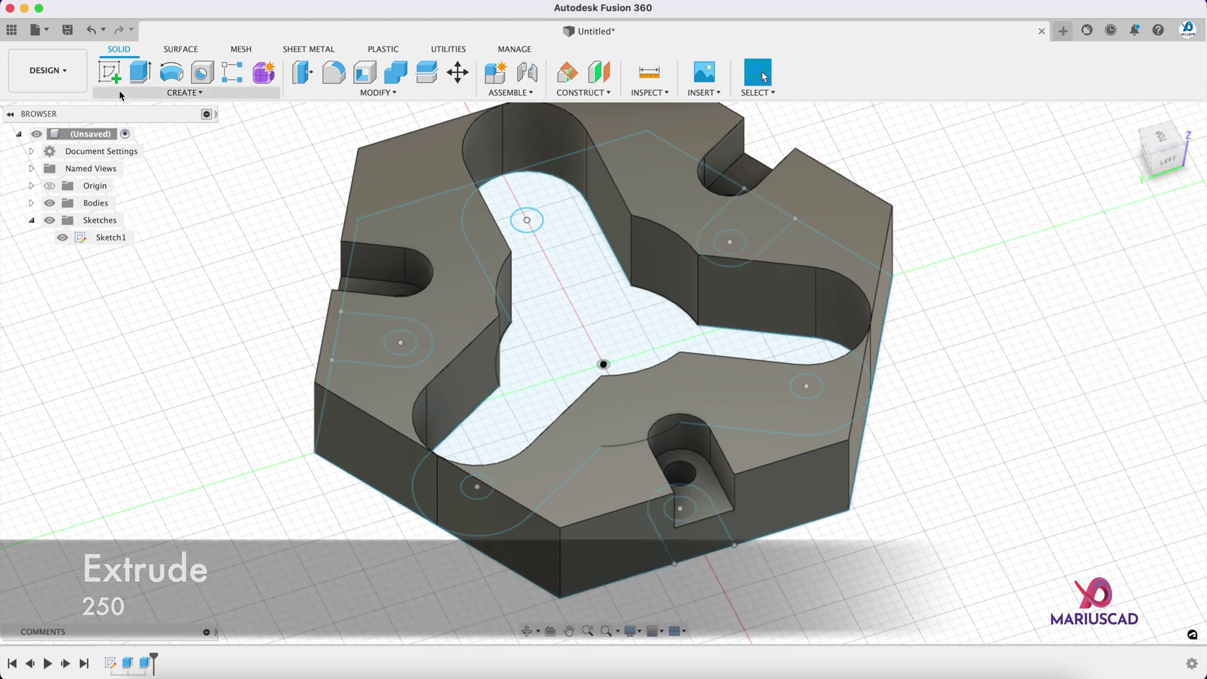
click(139, 73)
Extrude the three-lobed boss profile 250 as a Join, then orbit to inspect it
click(604, 315)
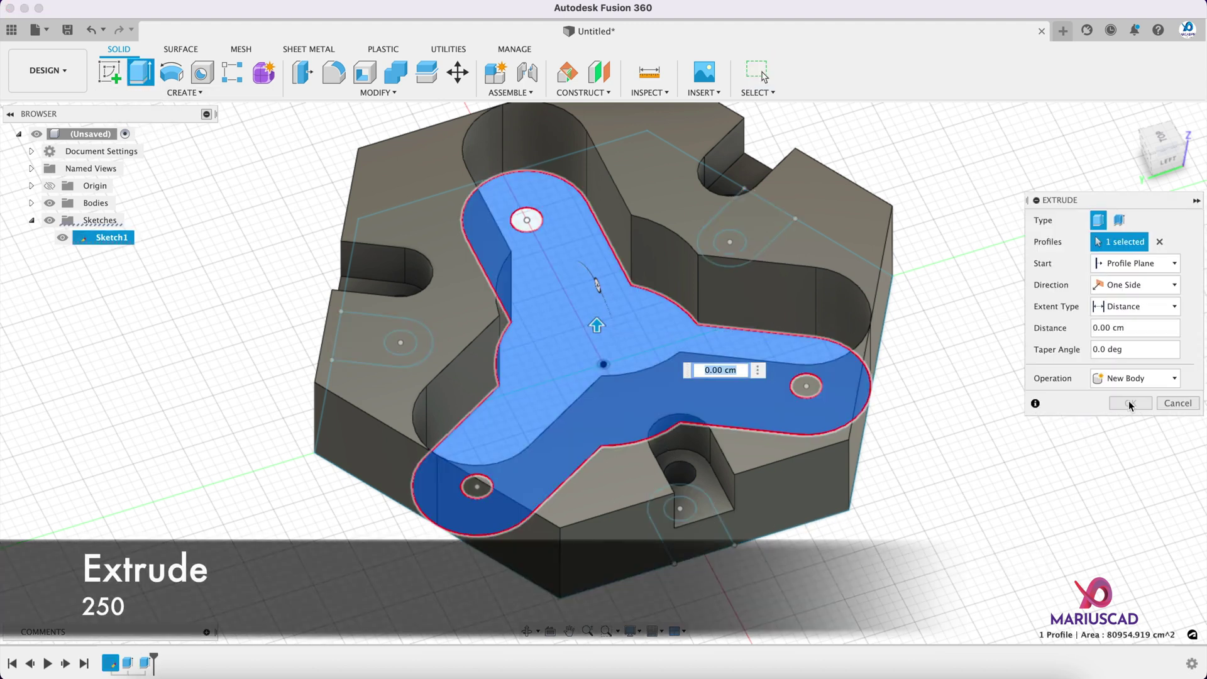
click(1134, 384)
click(1115, 397)
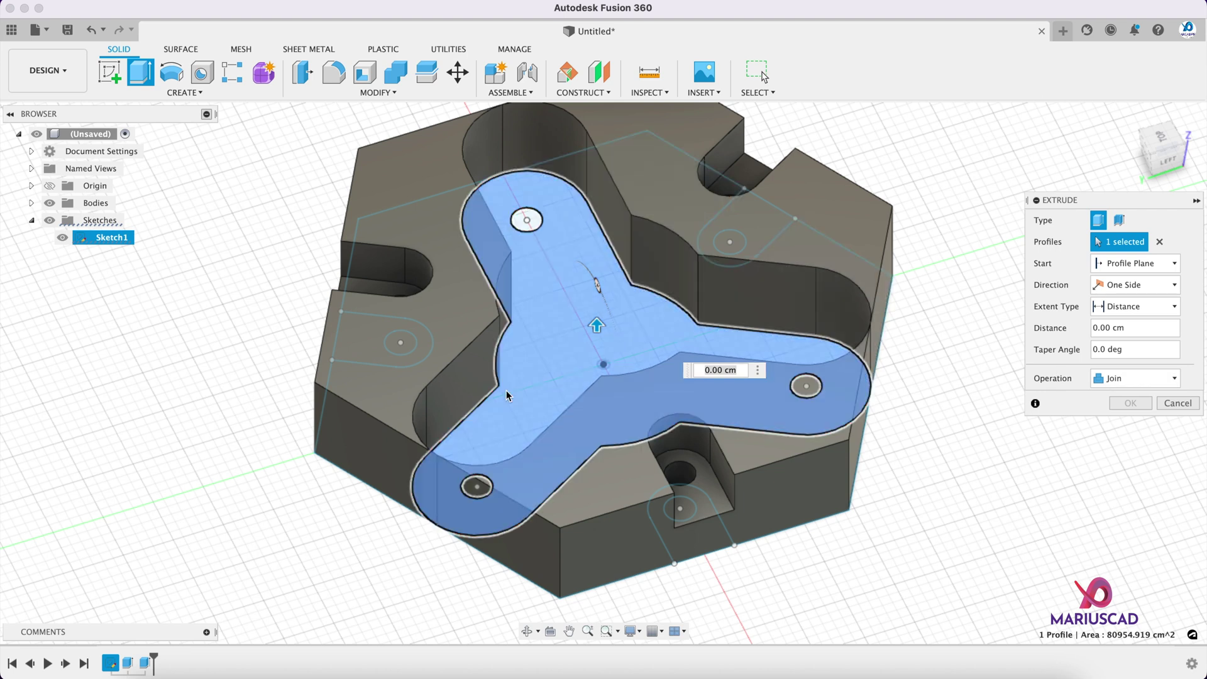
click(732, 372)
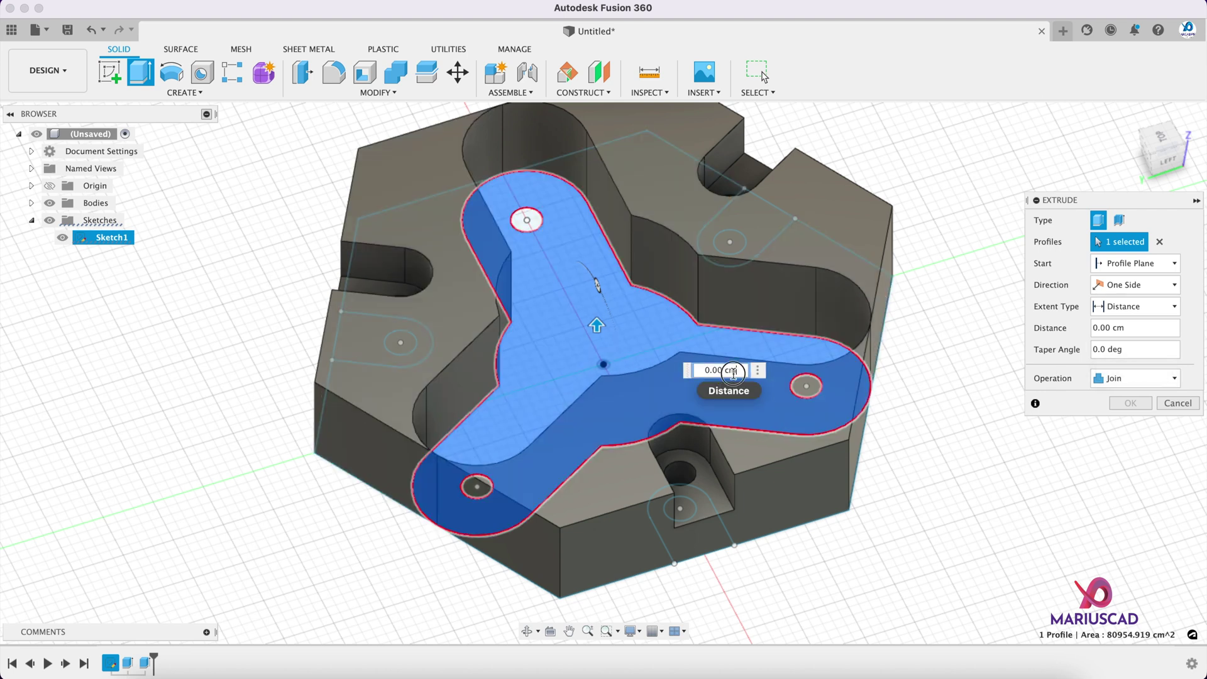
click(737, 373)
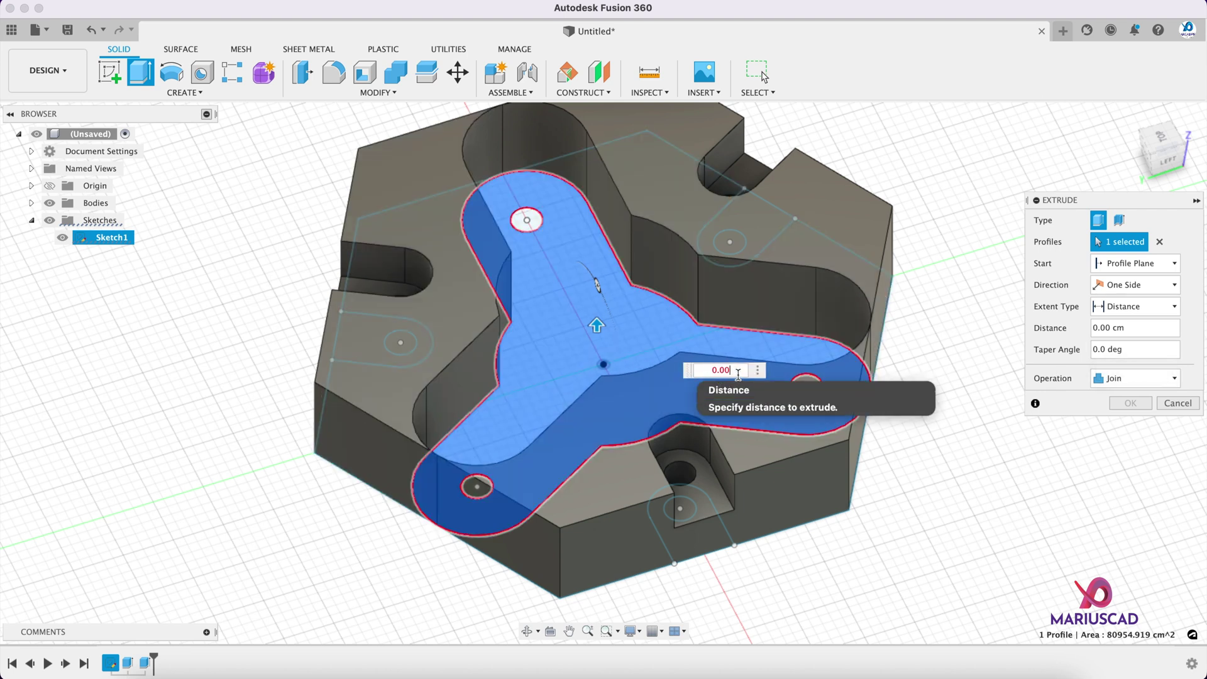
key(Return)
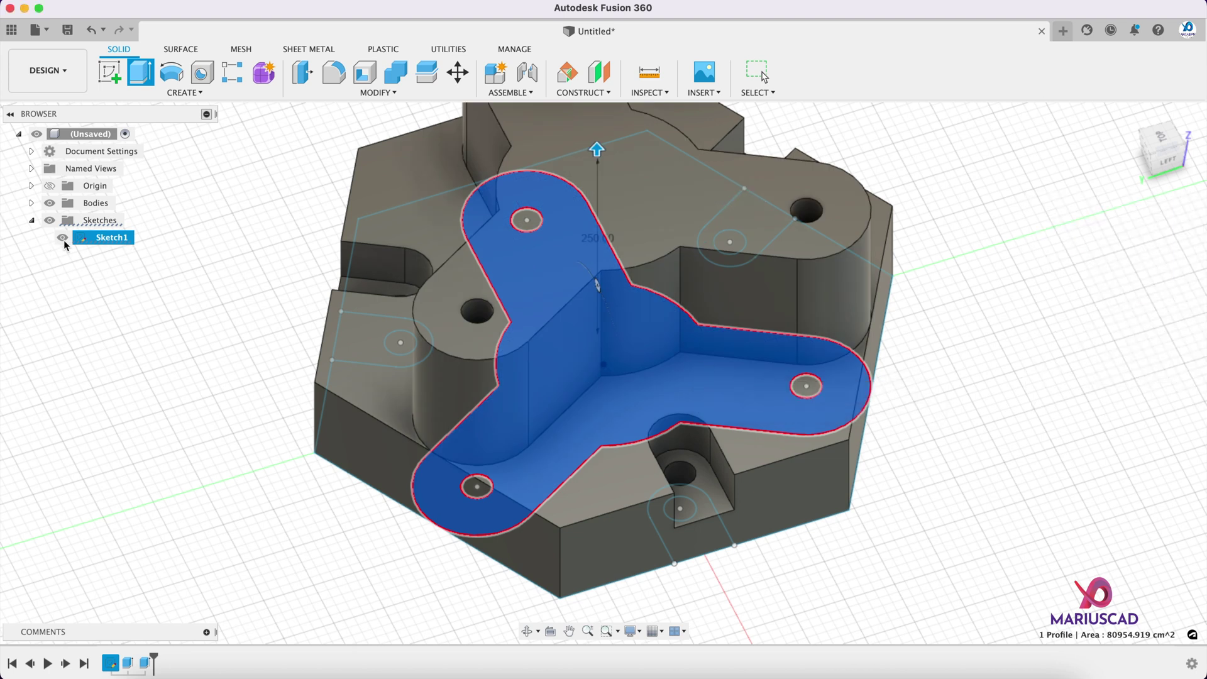
mouse_move(842, 451)
shift+middle_down()
mouse_move(830, 467)
mouse_move(880, 439)
shift+middle_up()
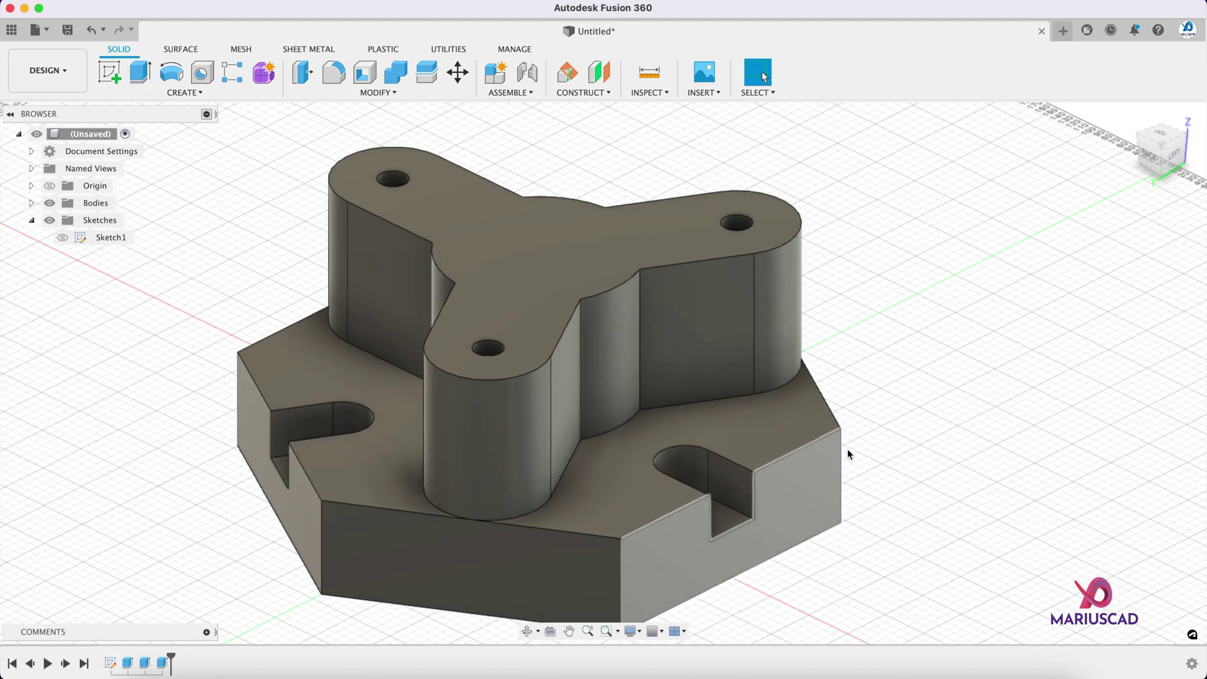
click(1127, 122)
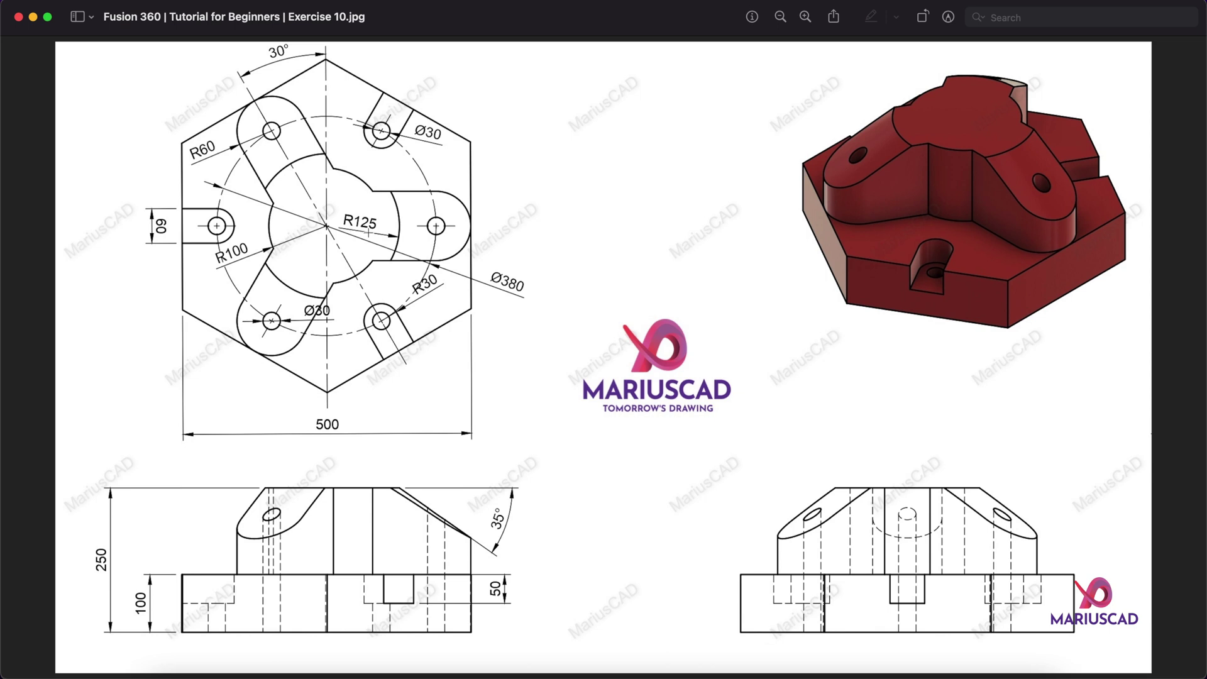
click(34, 17)
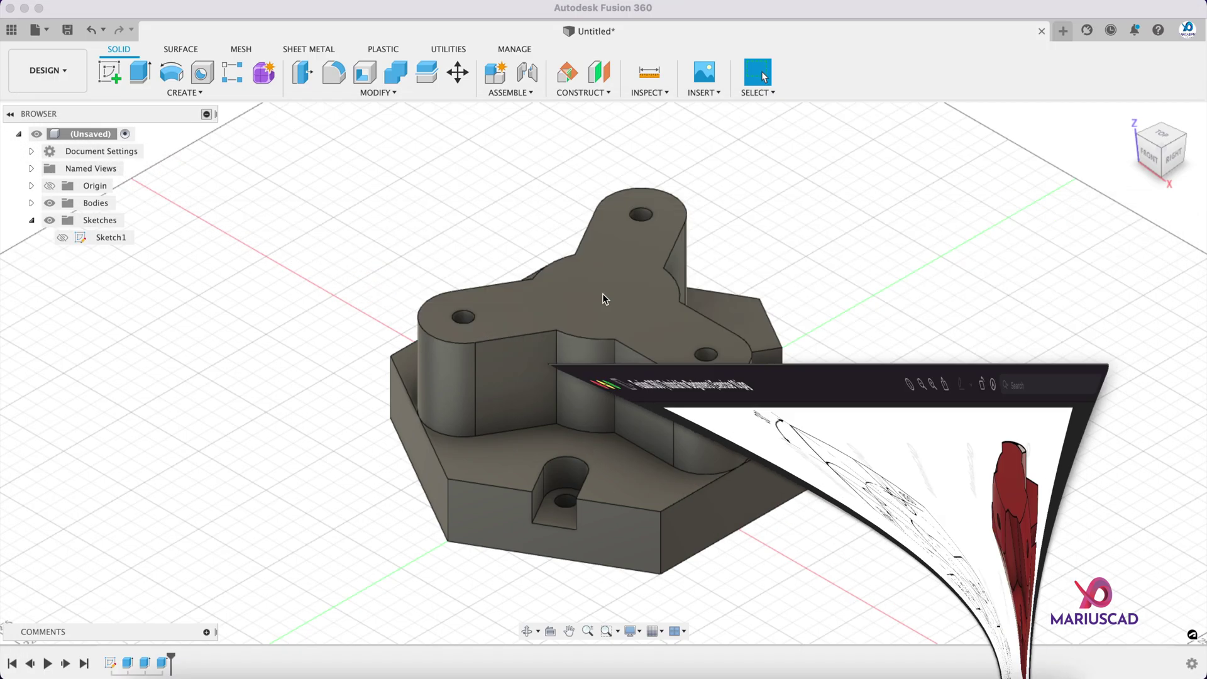
click(32, 186)
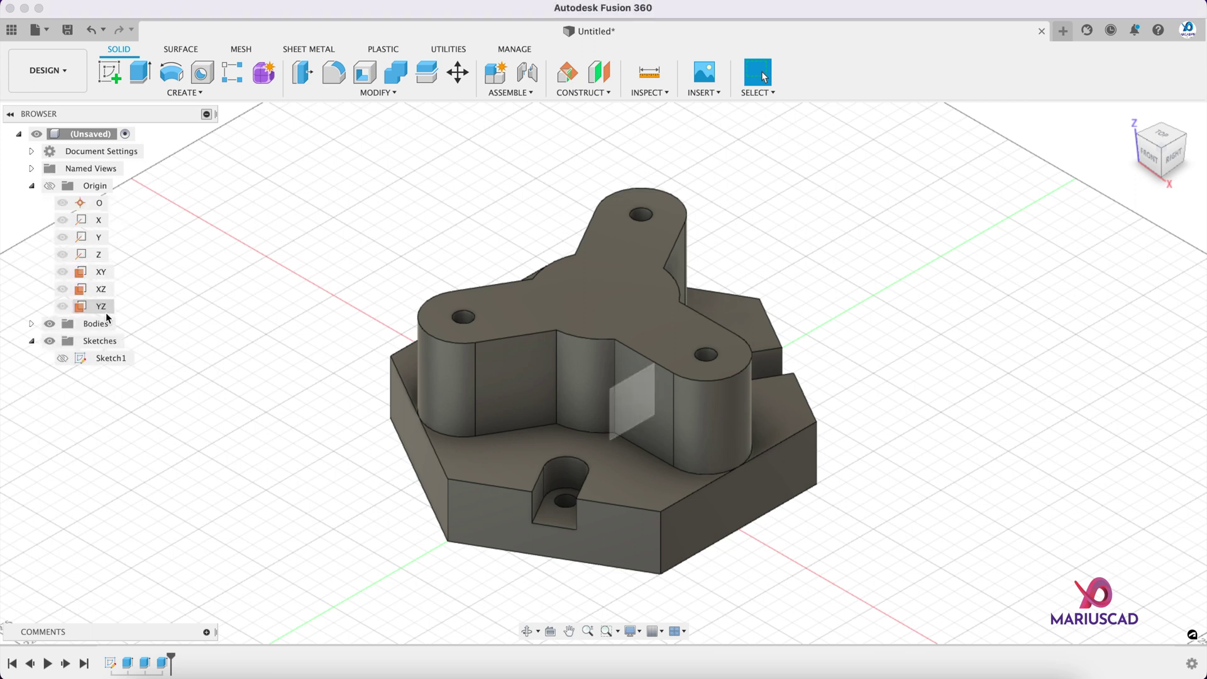
Create Sketch2 on the XZ origin plane selected in the Browser
scroll(200, 313, down, 3)
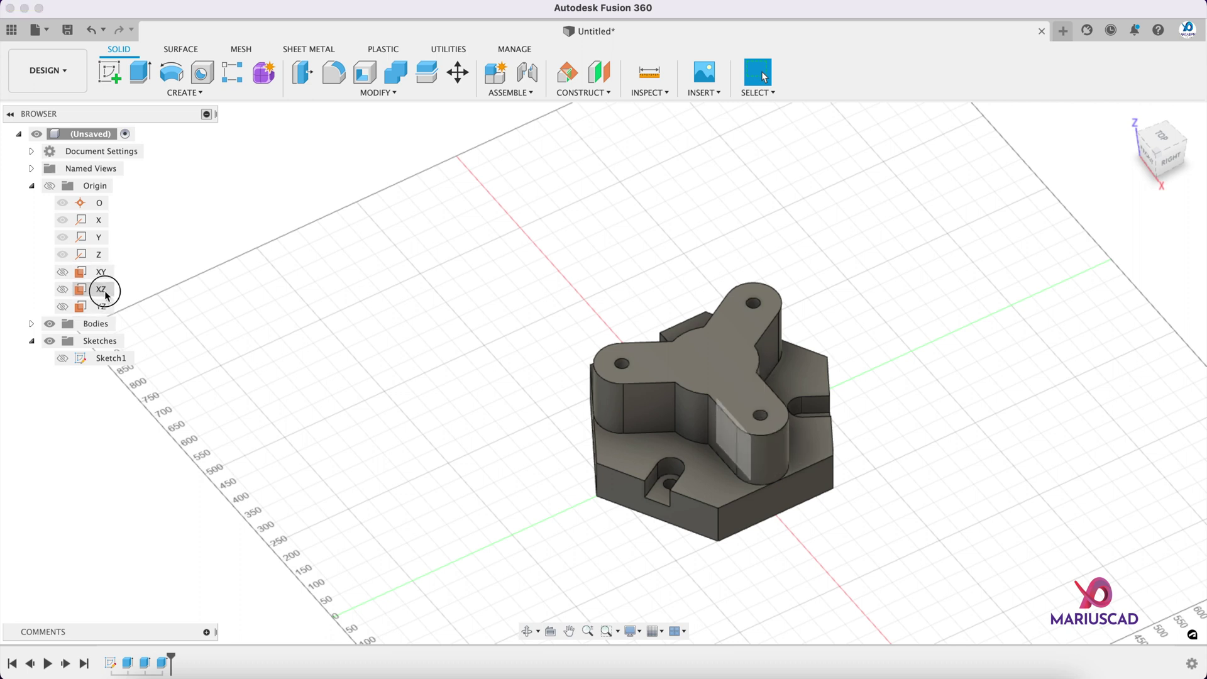
click(100, 289)
shift+middle_drag(848, 327, 981, 365)
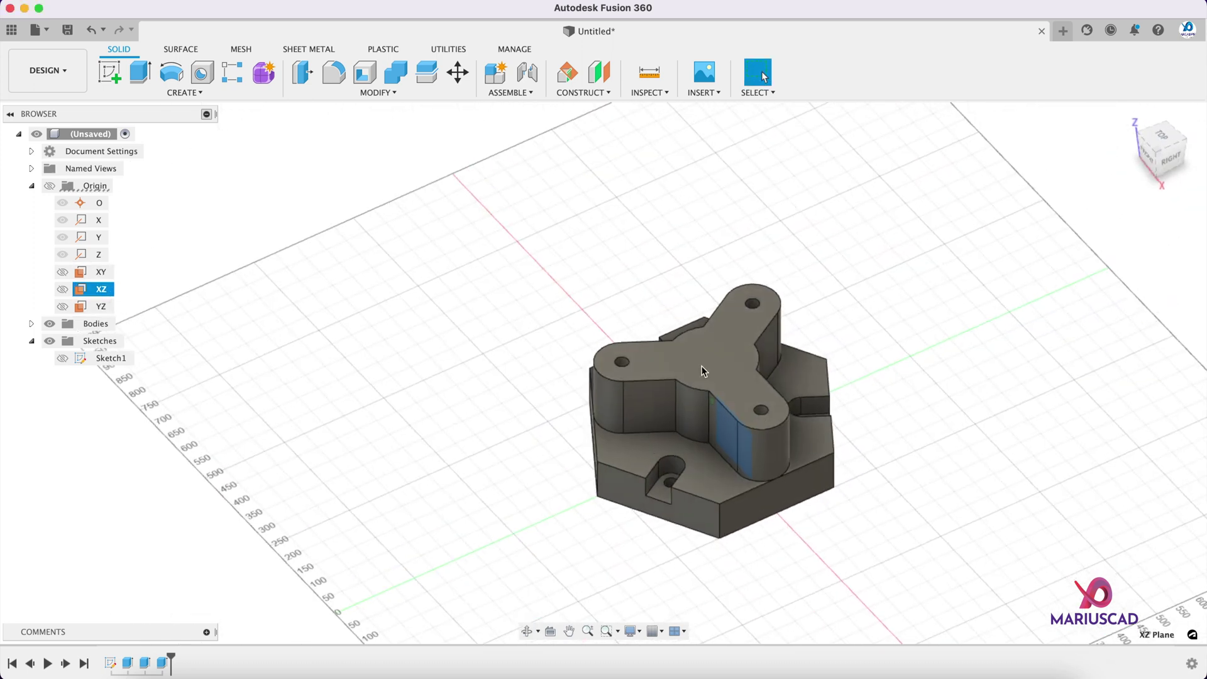
right_click(103, 290)
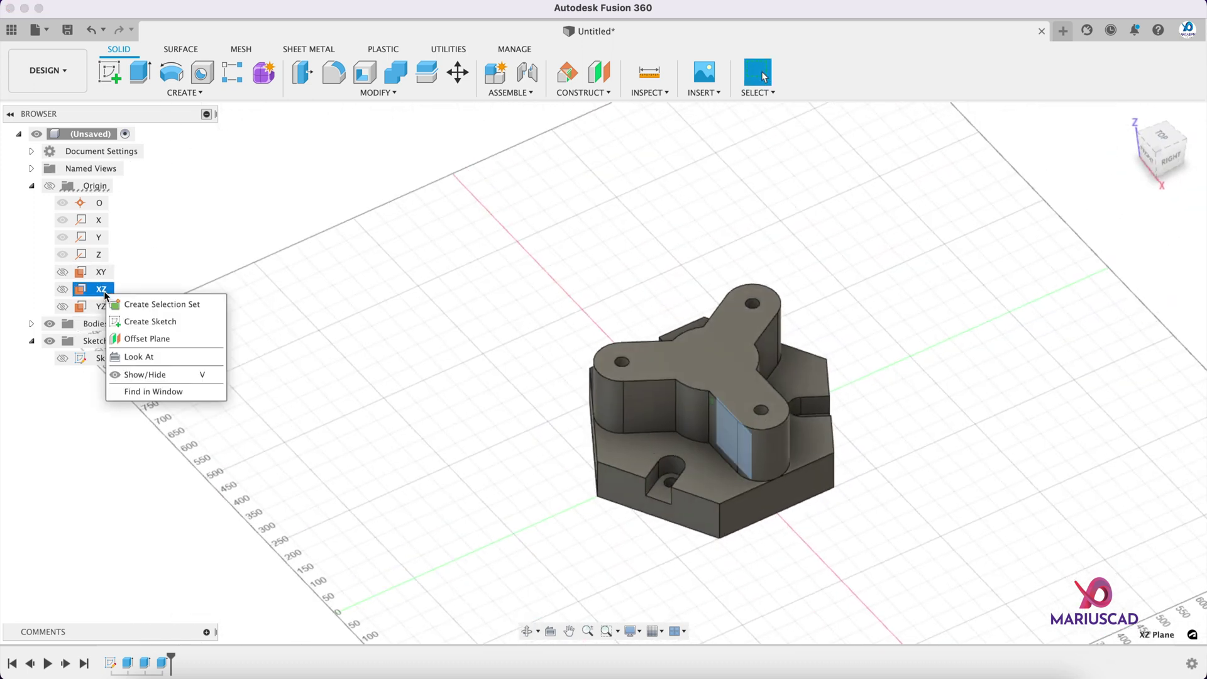
click(142, 321)
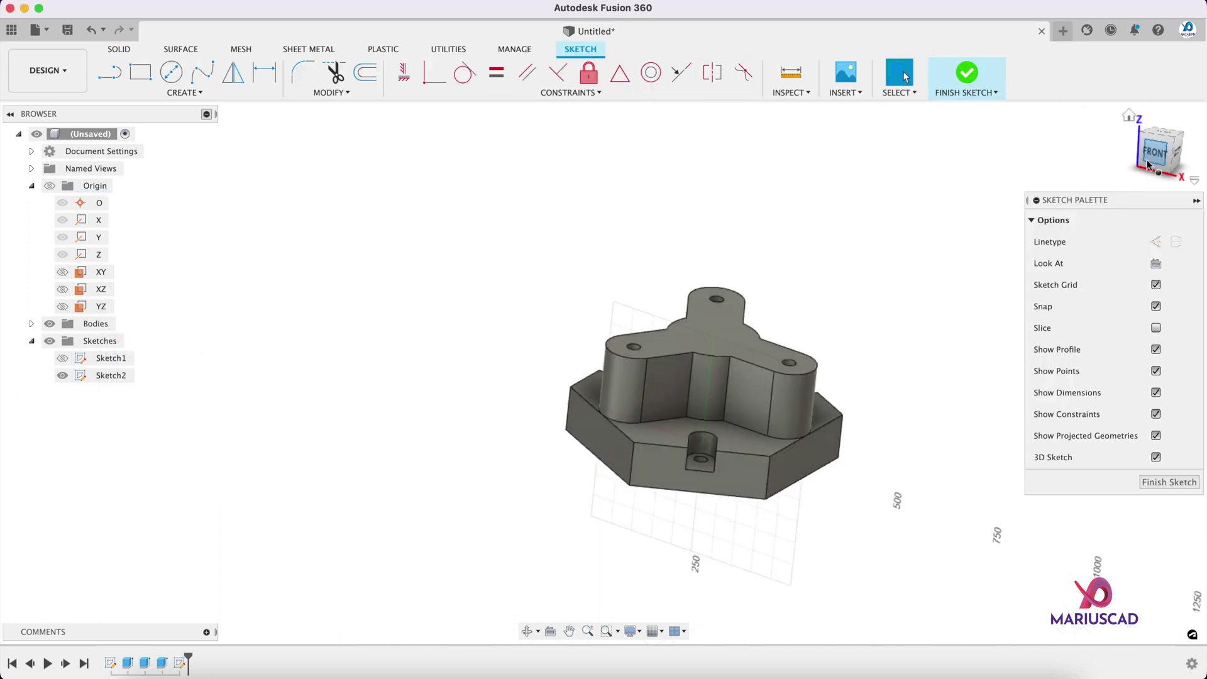
scroll(768, 397, up, 5)
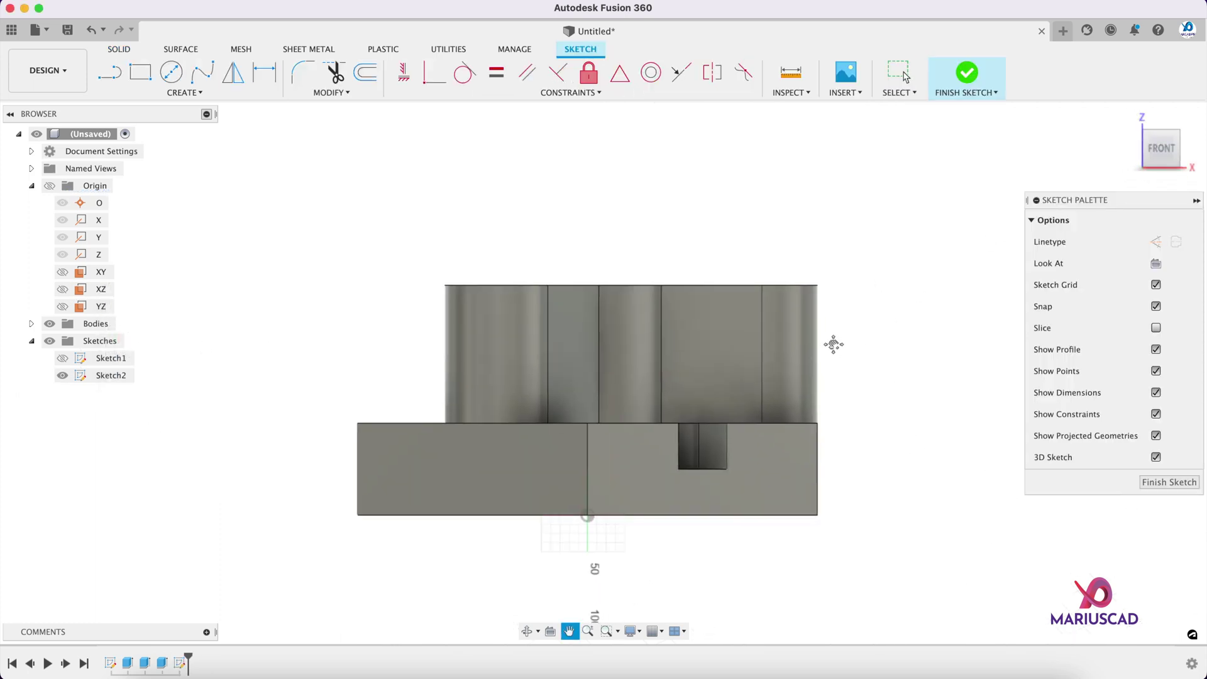
Project the right-hand side faces of the boss and plate into Sketch2, then view from the front
key(p)
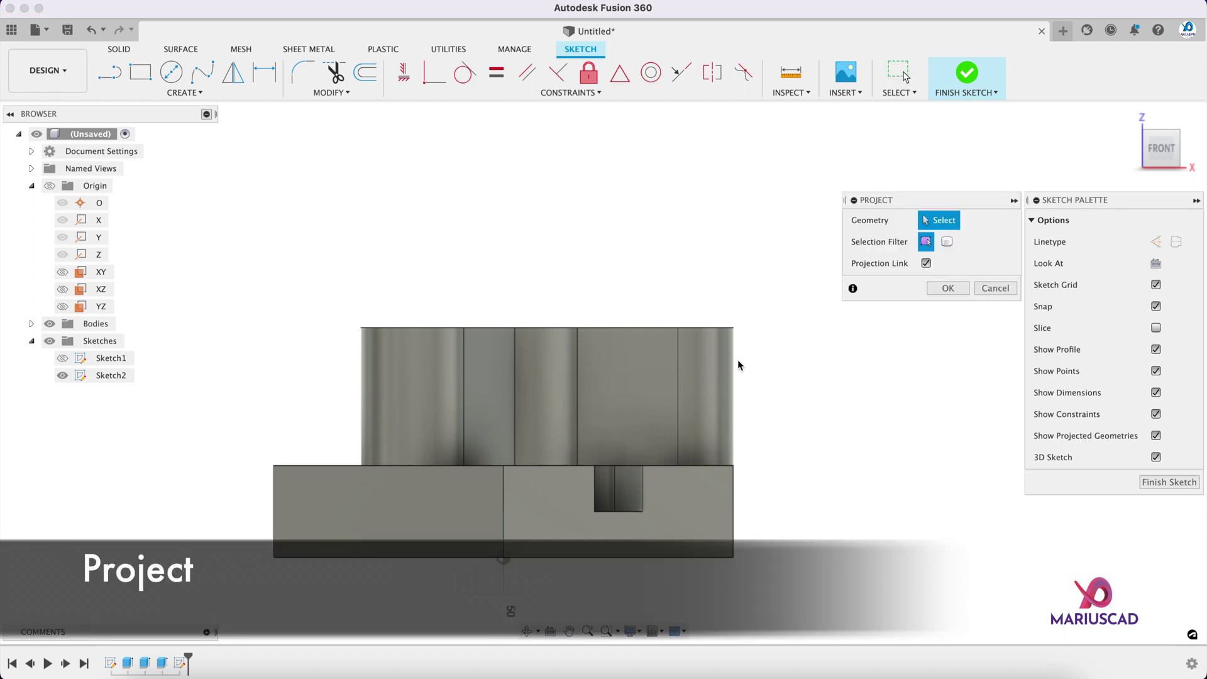
click(706, 385)
click(641, 390)
click(556, 372)
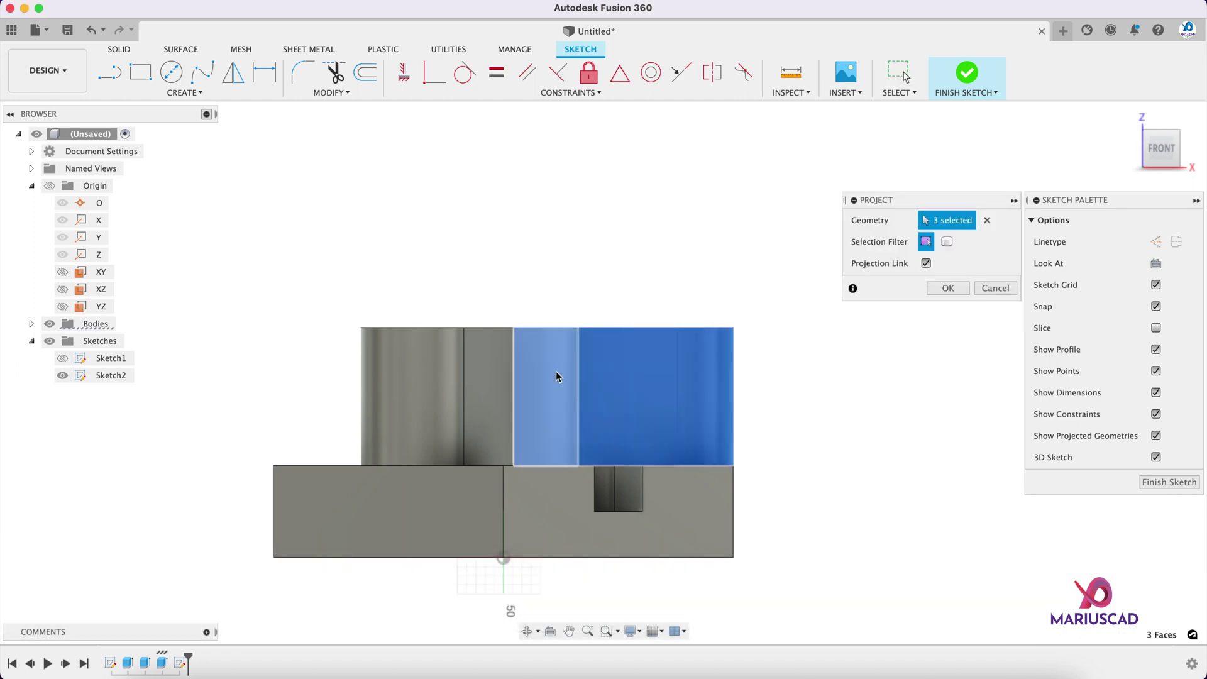
click(702, 506)
click(948, 289)
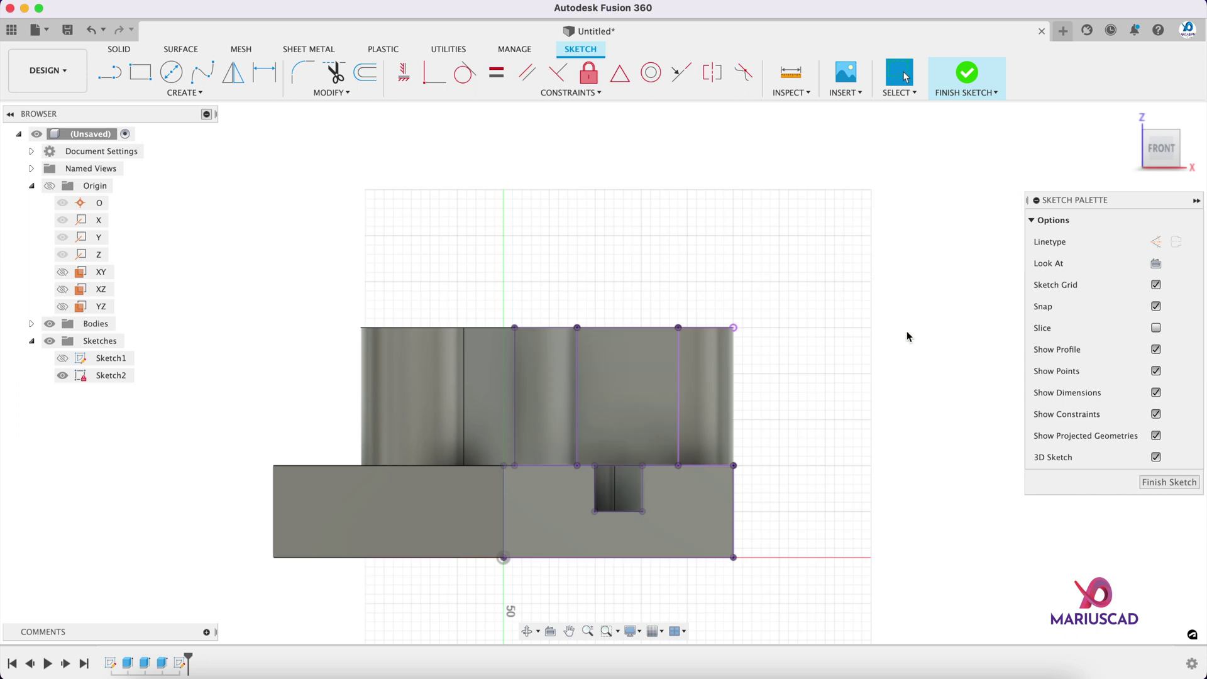
shift+middle_drag(843, 389, 854, 435)
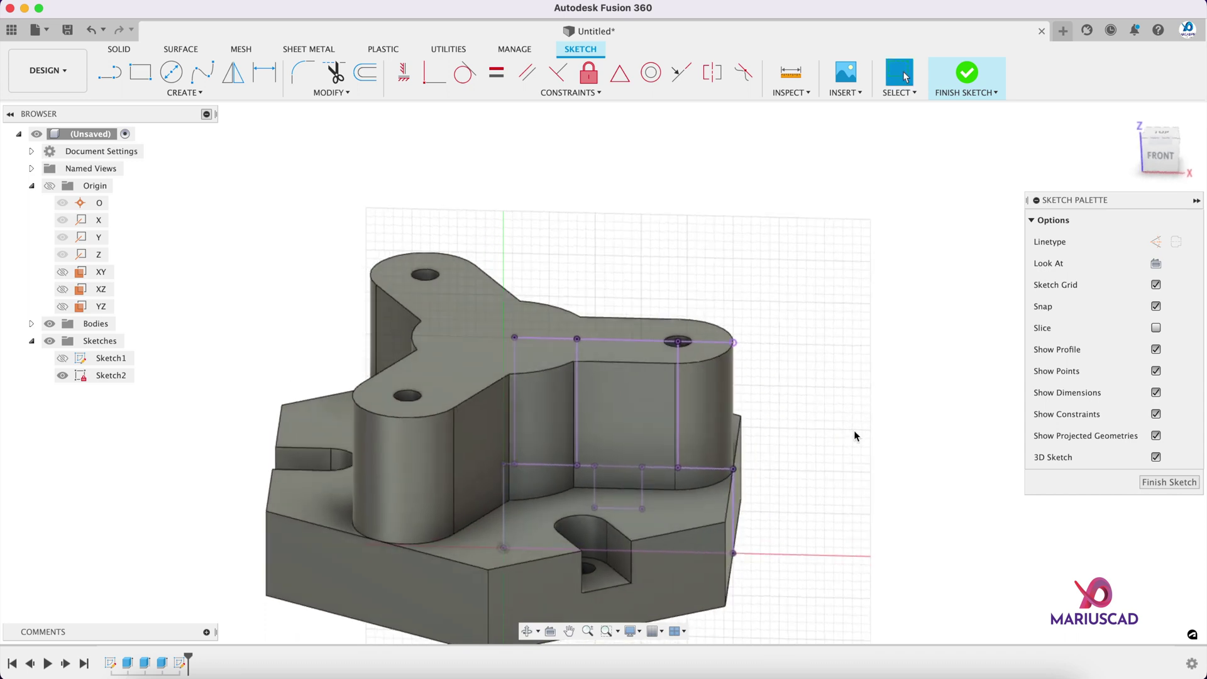
click(1165, 157)
Draw a 125 line up from the sketch corner point
key(l)
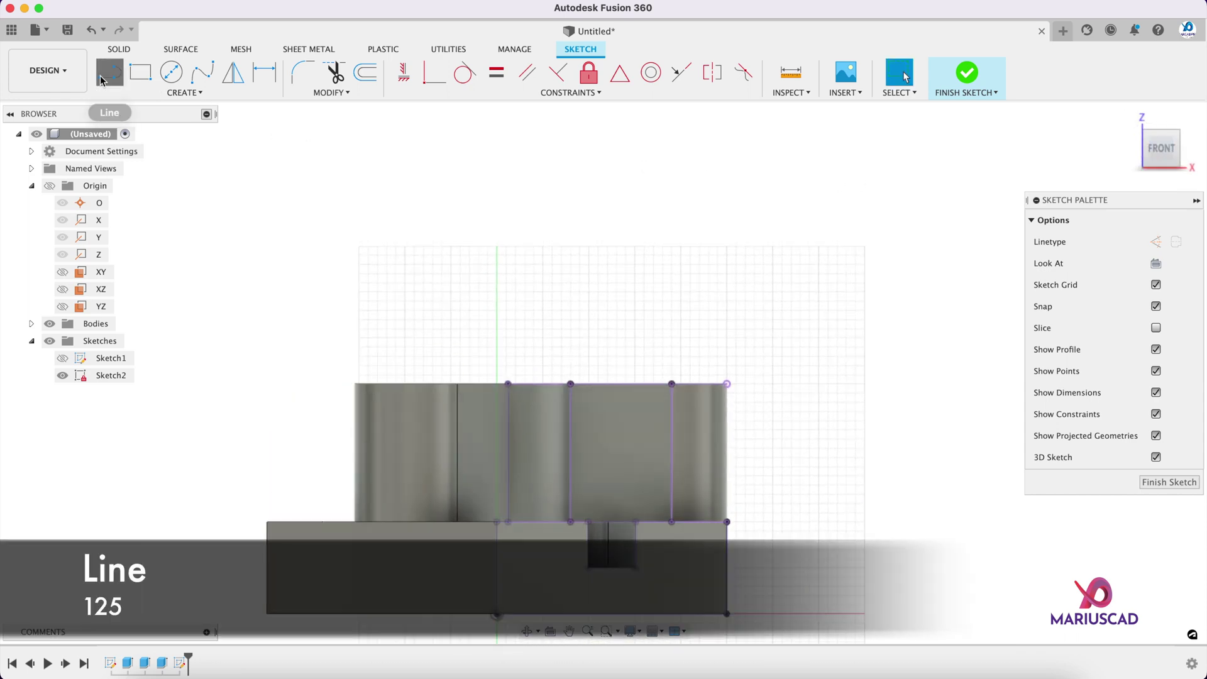
shift+middle_drag(975, 355, 778, 423)
shift+middle_drag(741, 323, 488, 451)
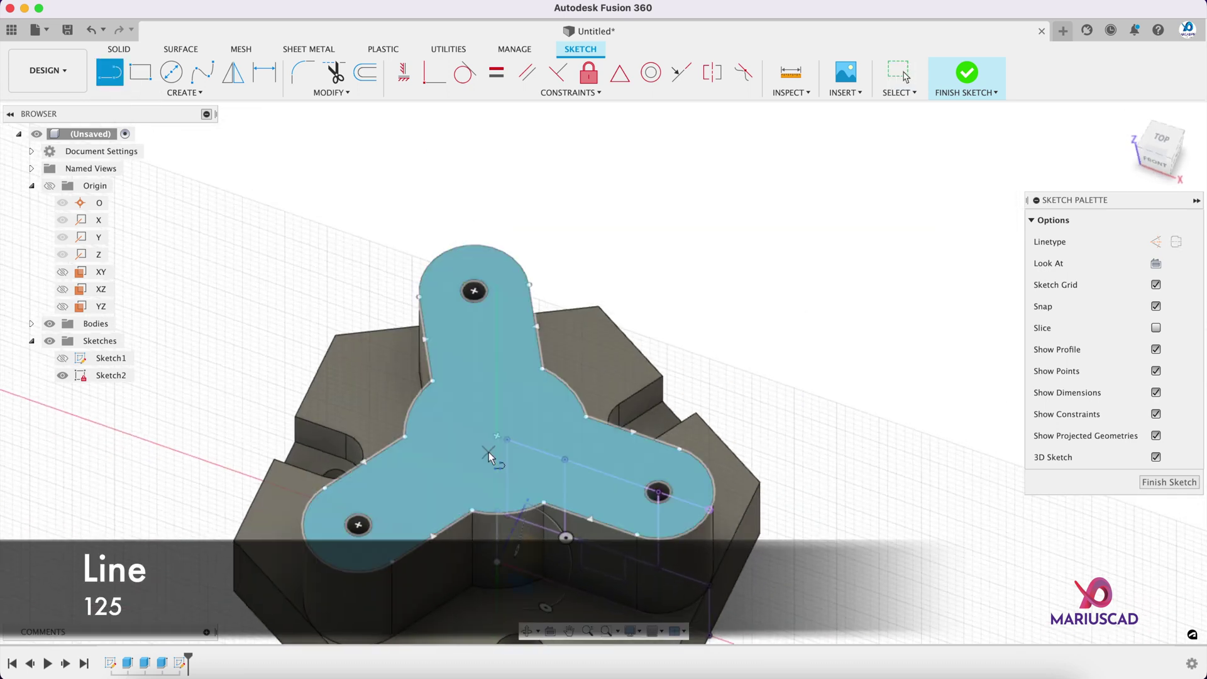
click(510, 440)
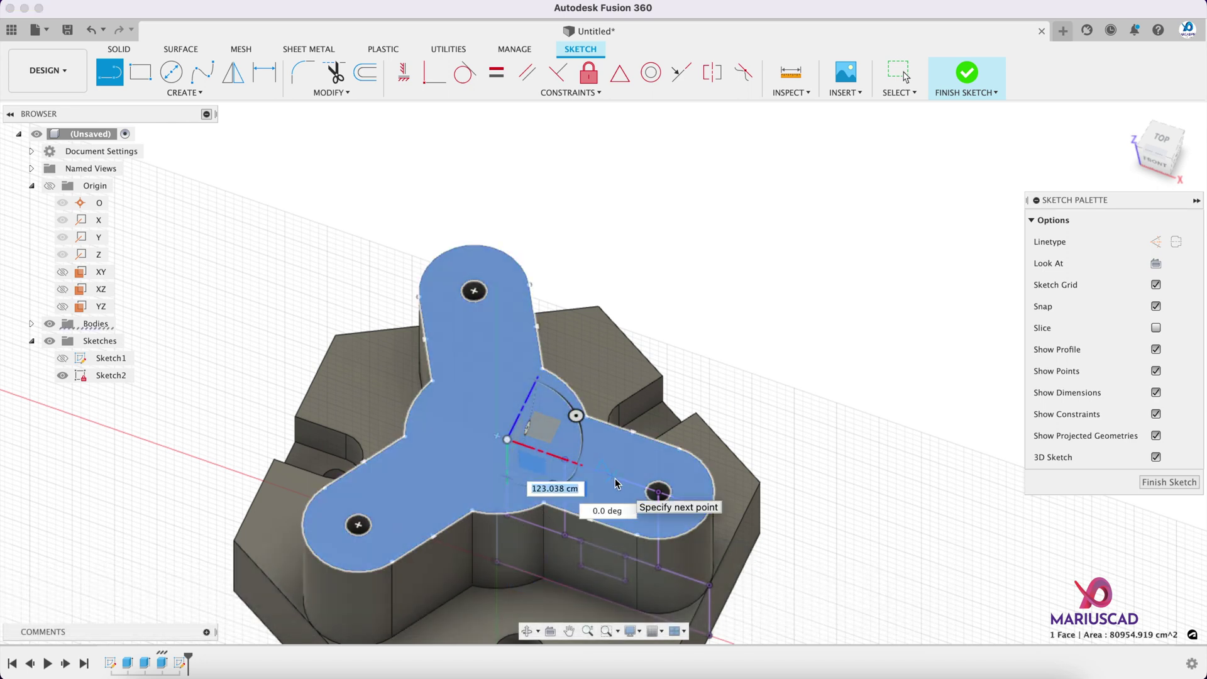
text(125)
key(Return)
key(Escape)
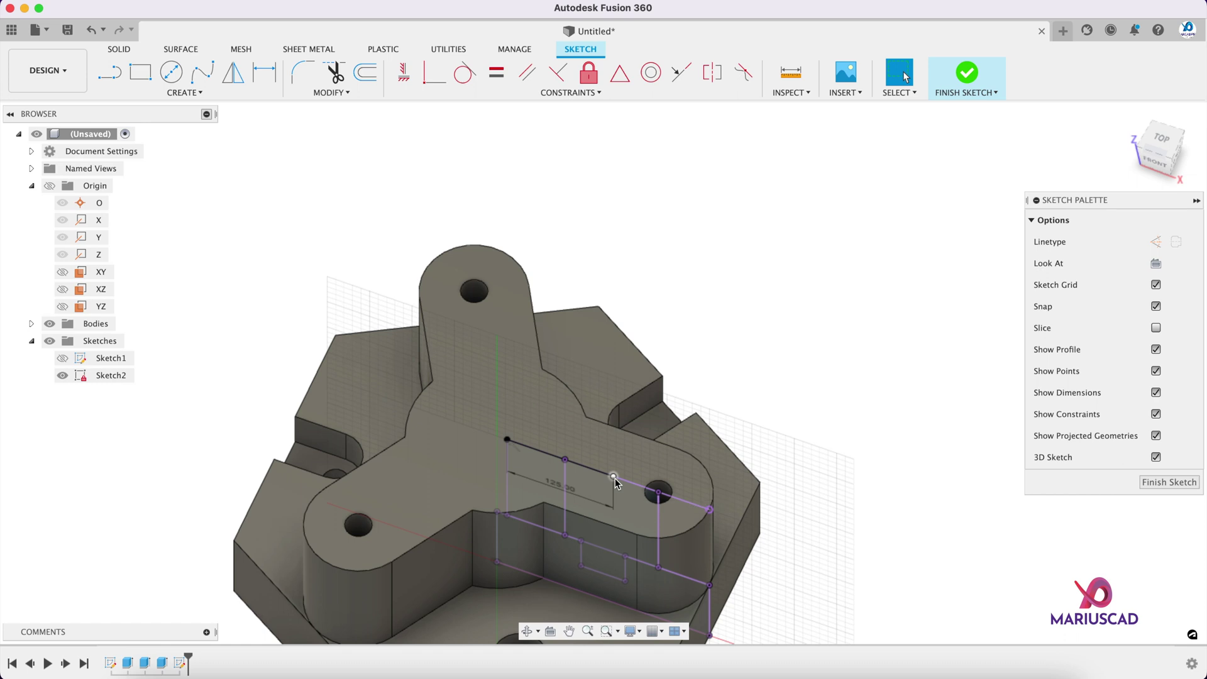
Draw a line from the 125 line's end across to the lobe's outer edge
click(109, 80)
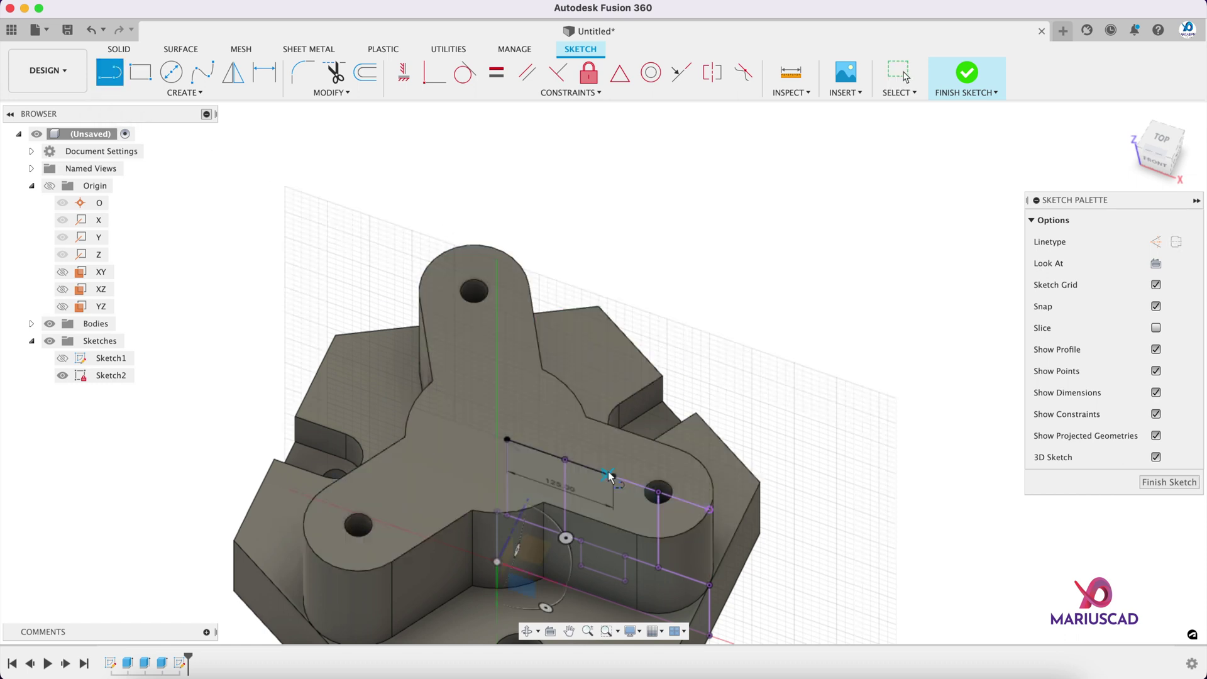
scroll(609, 478, up, 5)
click(602, 463)
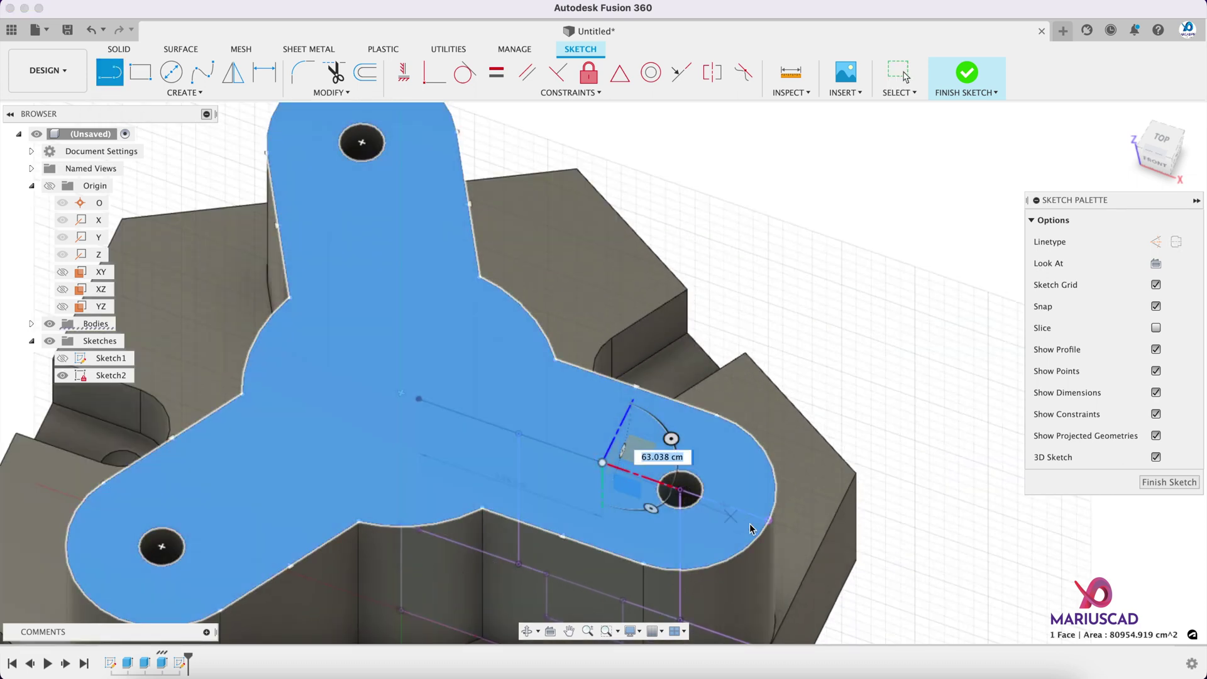
double_click(771, 523)
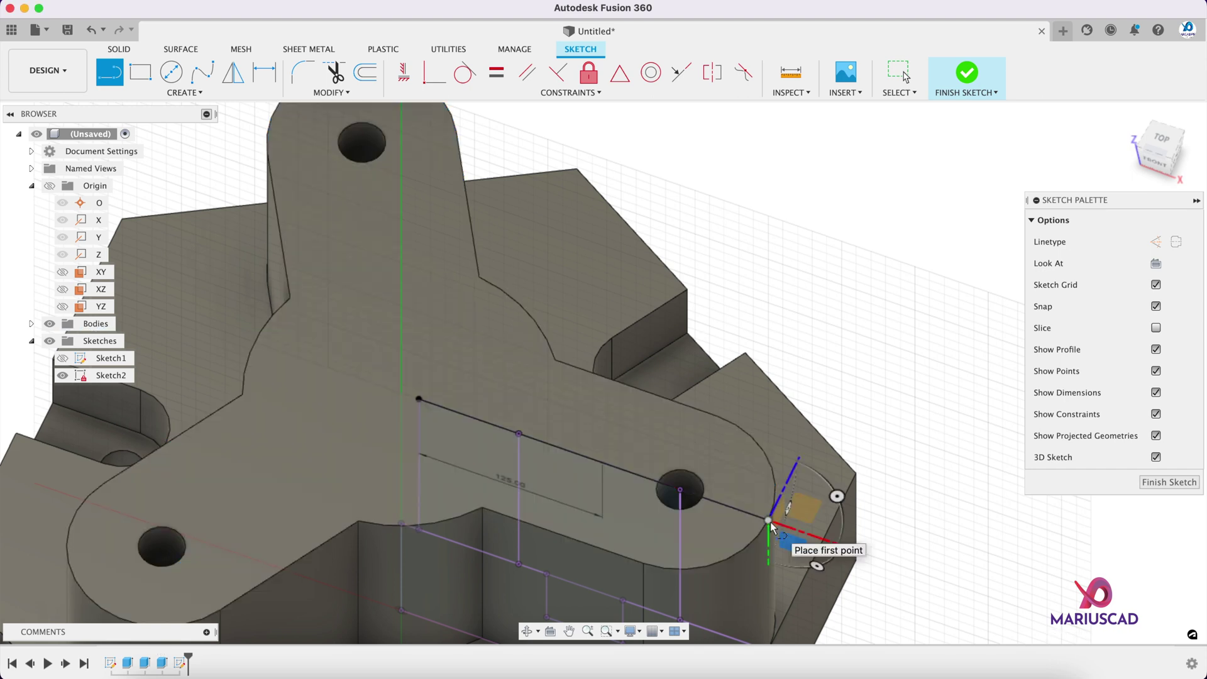
key(Escape)
In the front view, start a new line at the 125 line's endpoint
click(1159, 170)
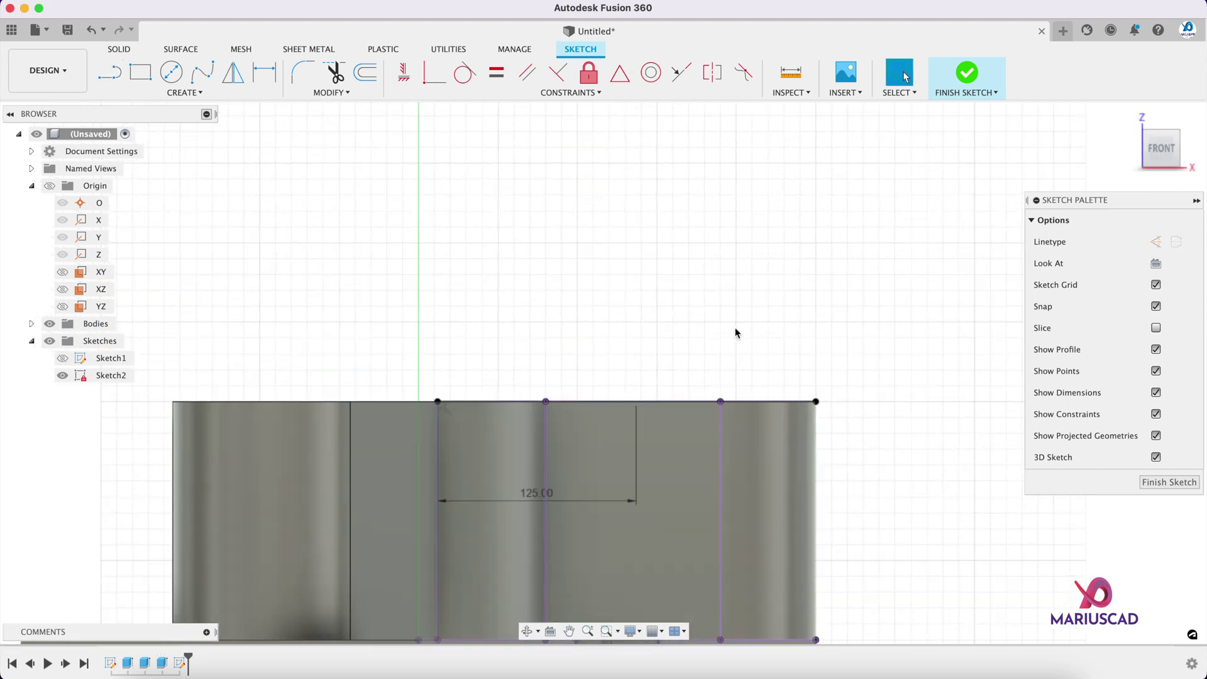
click(107, 78)
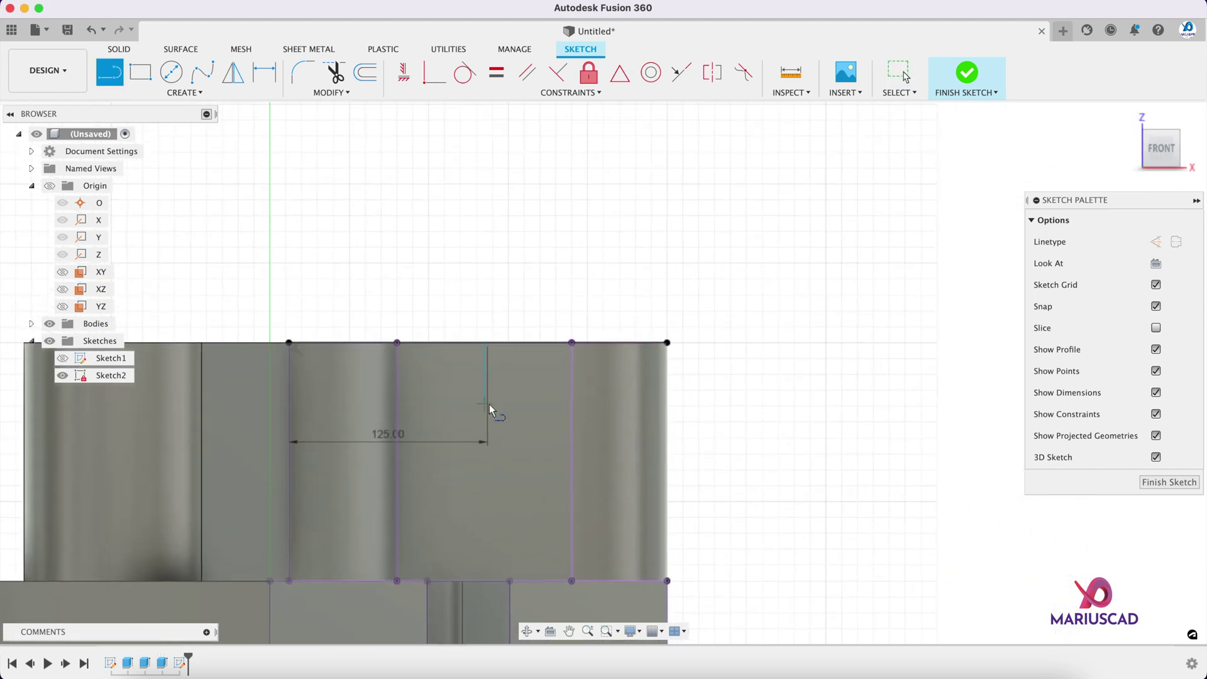
shift+middle_drag(646, 353, 515, 333)
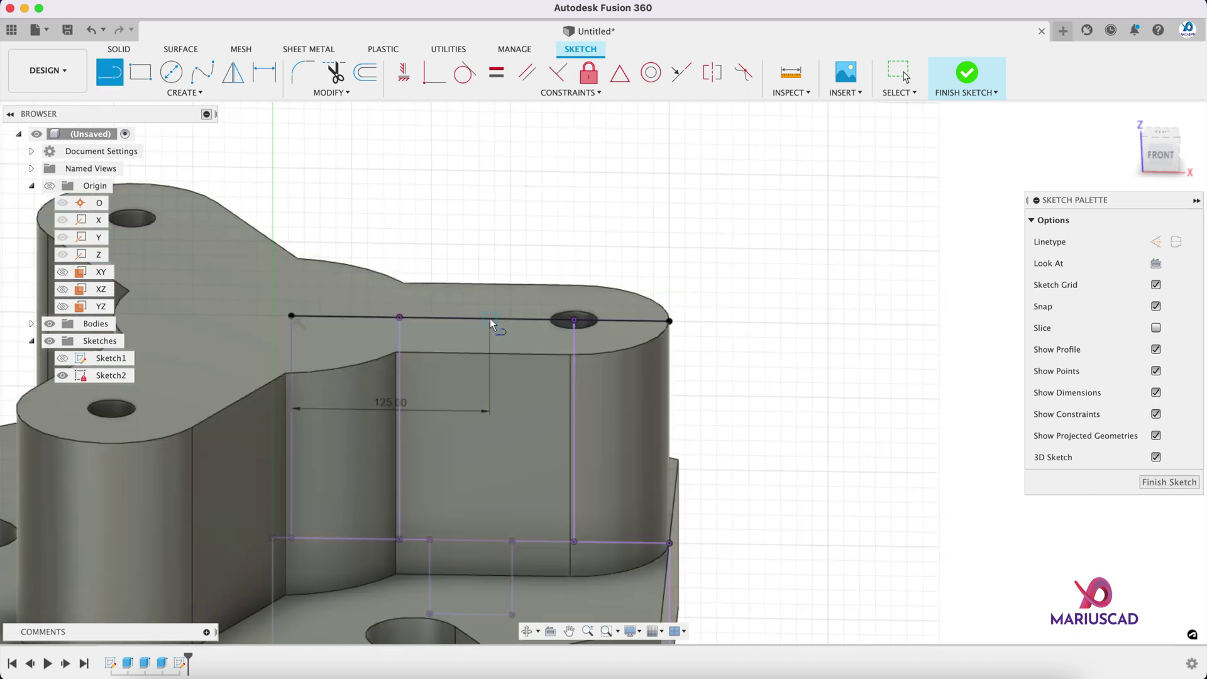
click(490, 319)
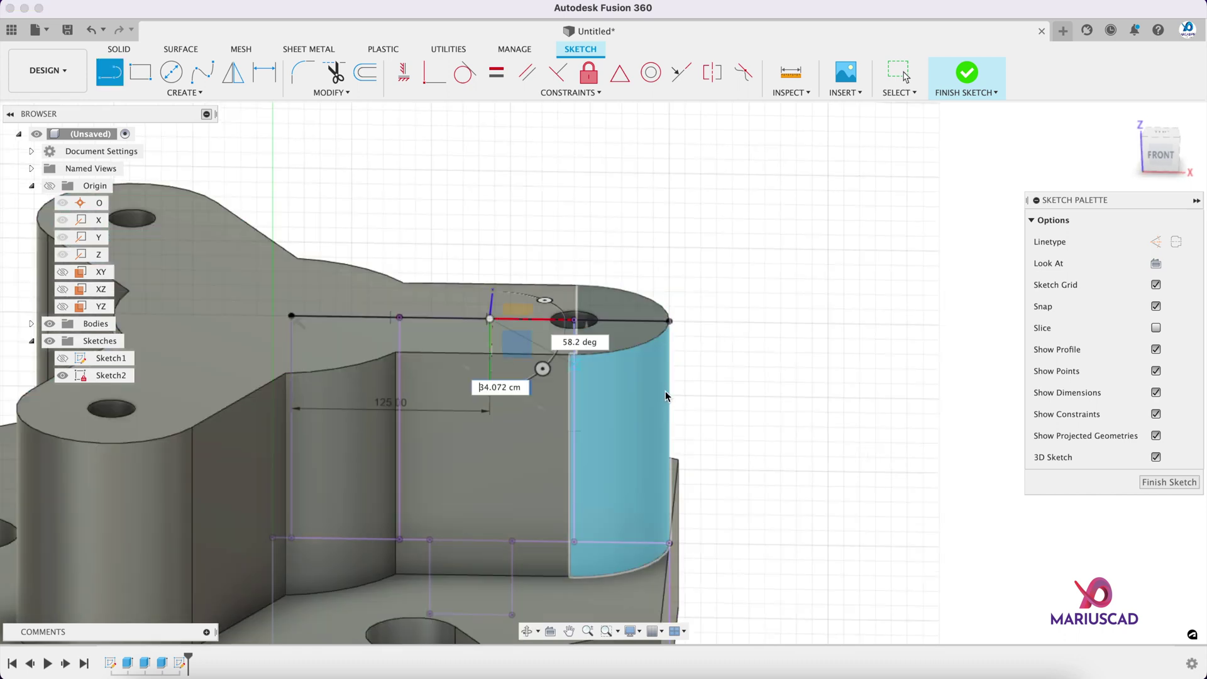
click(1163, 164)
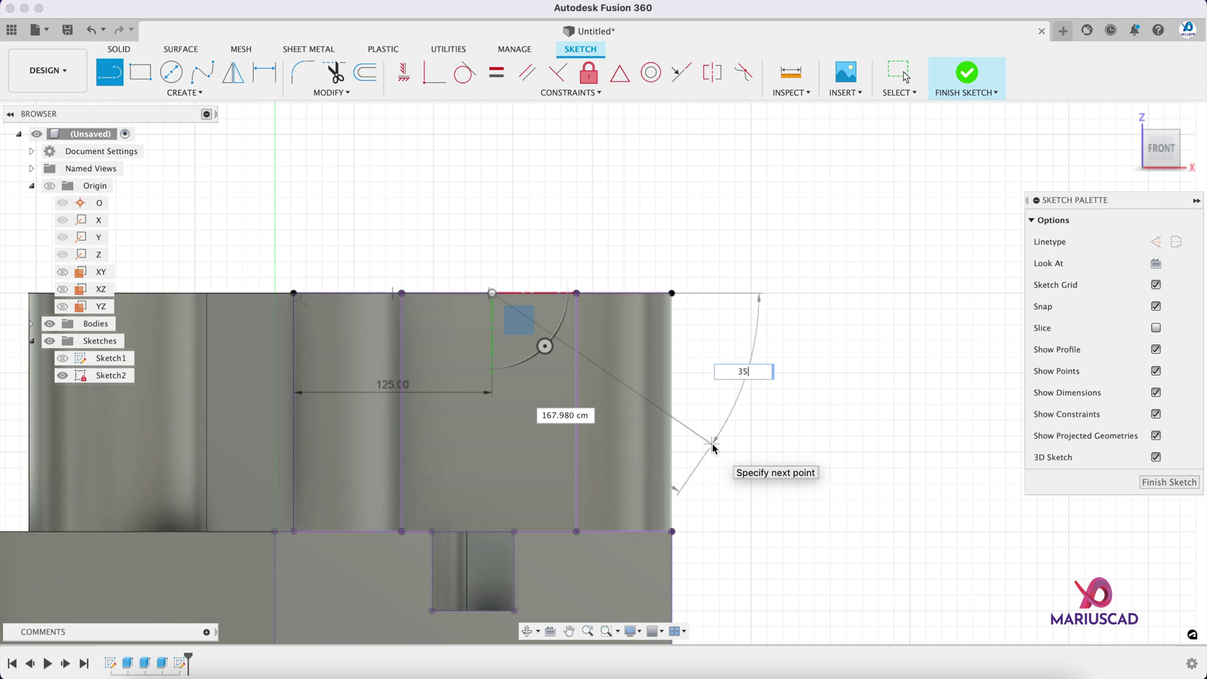
Commit the line sloping at 35° from the 125 endpoint
key(Return)
key(Escape)
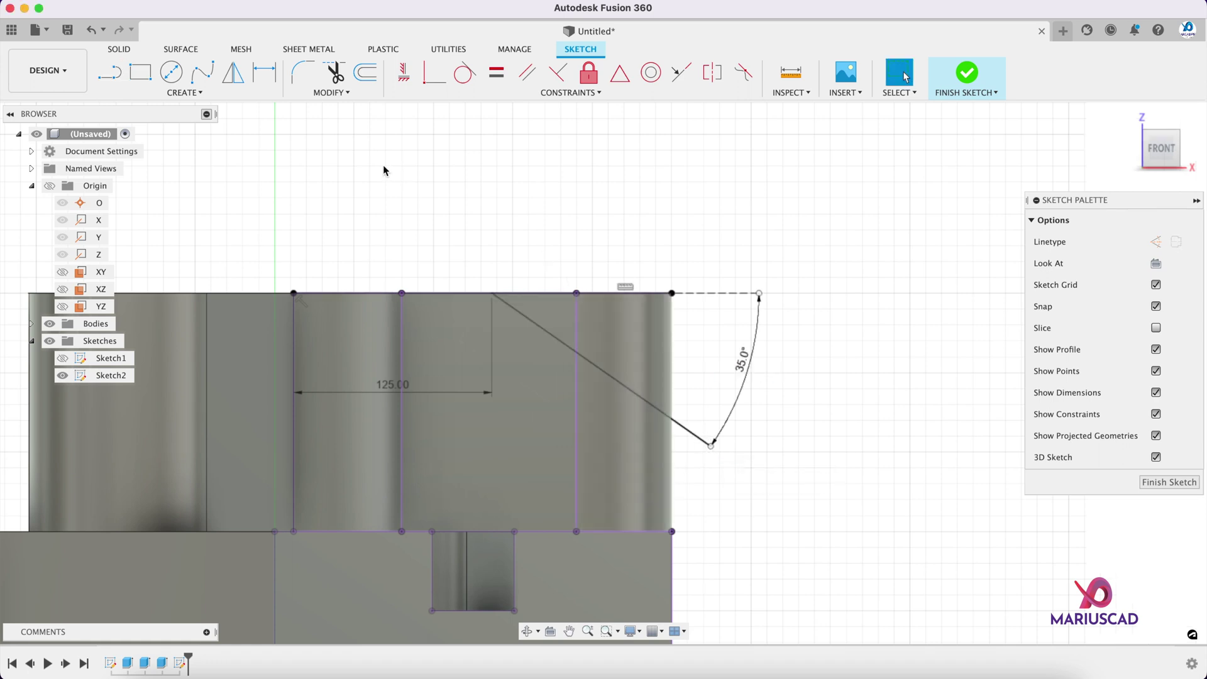
click(109, 73)
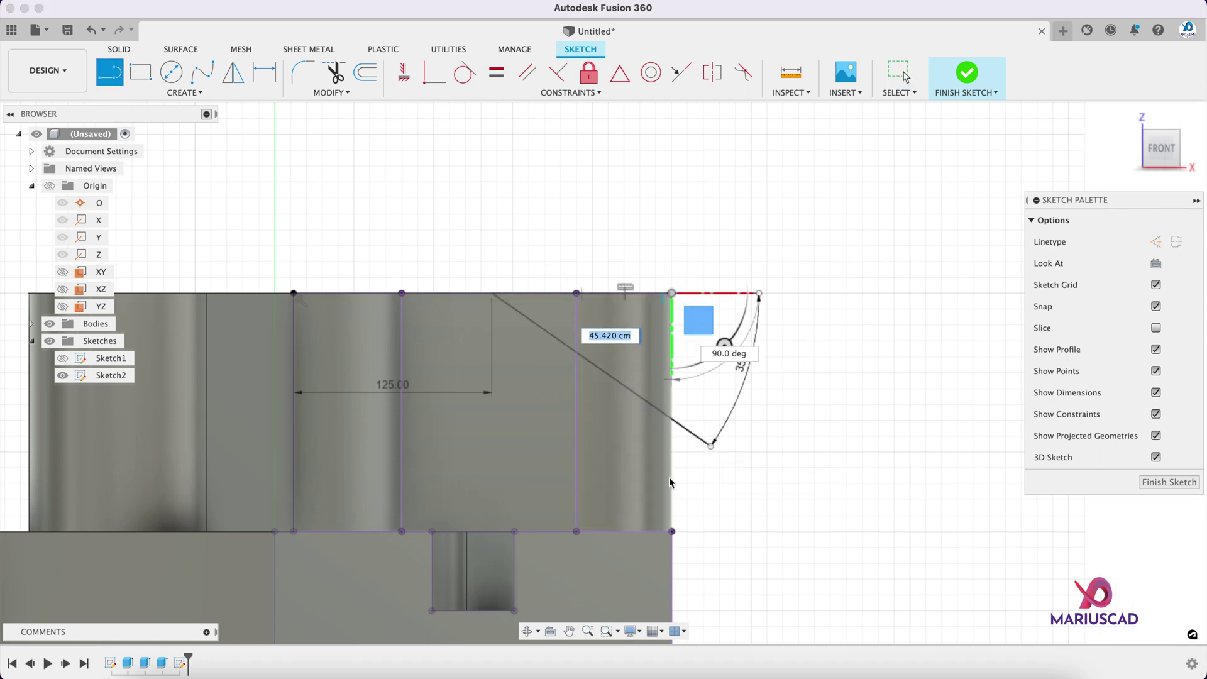
key(Escape)
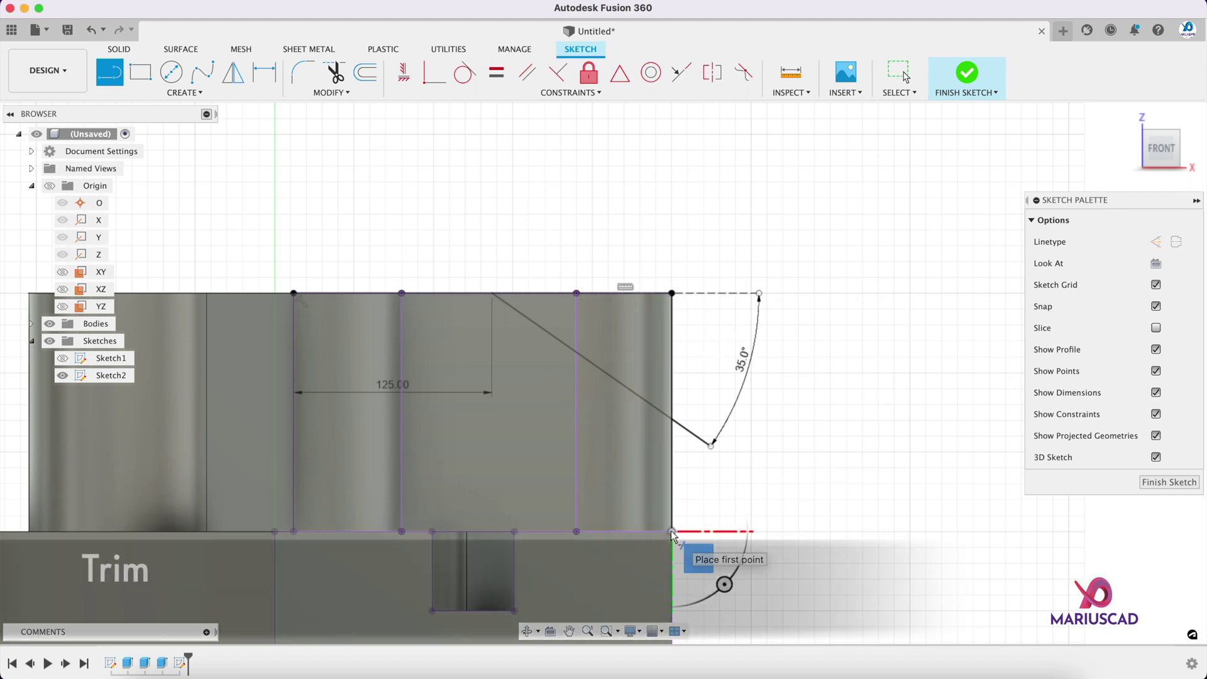
Trim the extra vertical segment and diagonal overhang at the lobe edge, then finish the sketch
key(t)
click(676, 496)
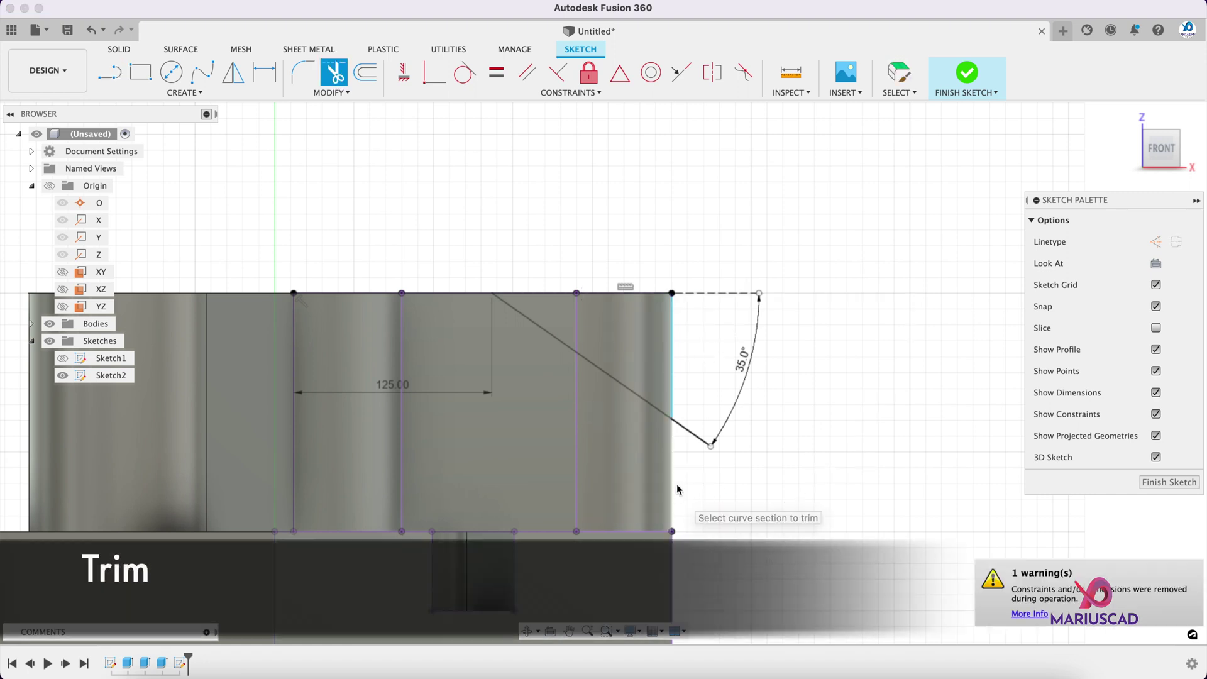
click(697, 438)
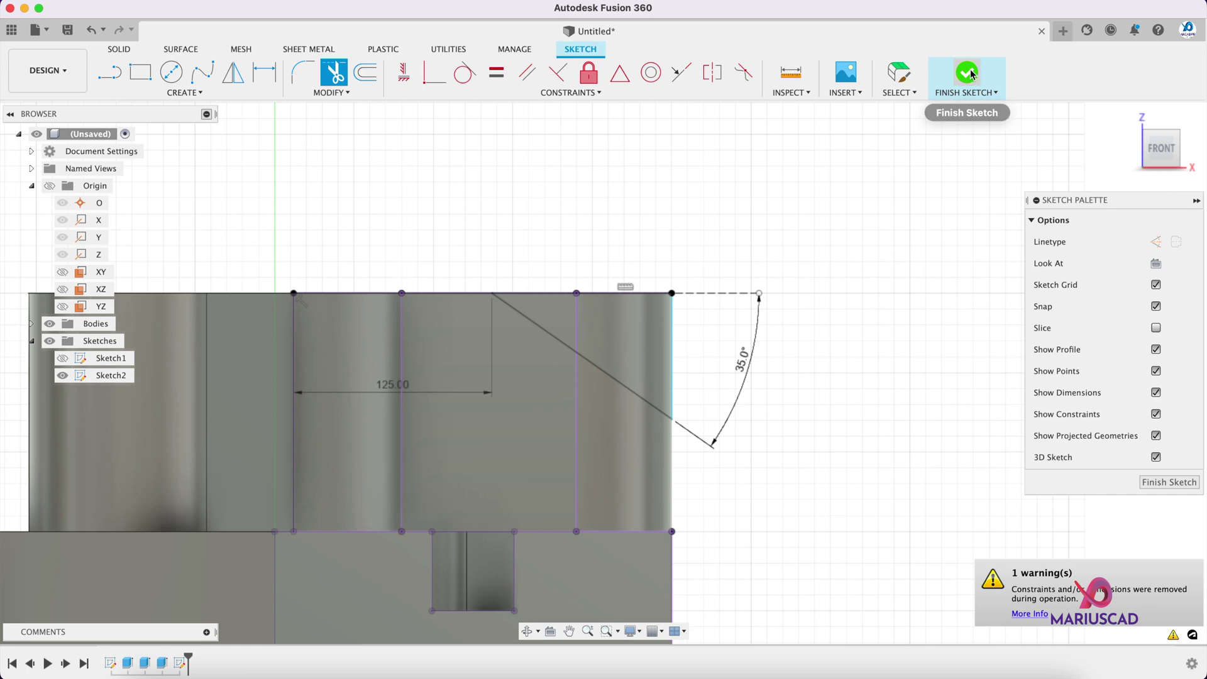
click(969, 73)
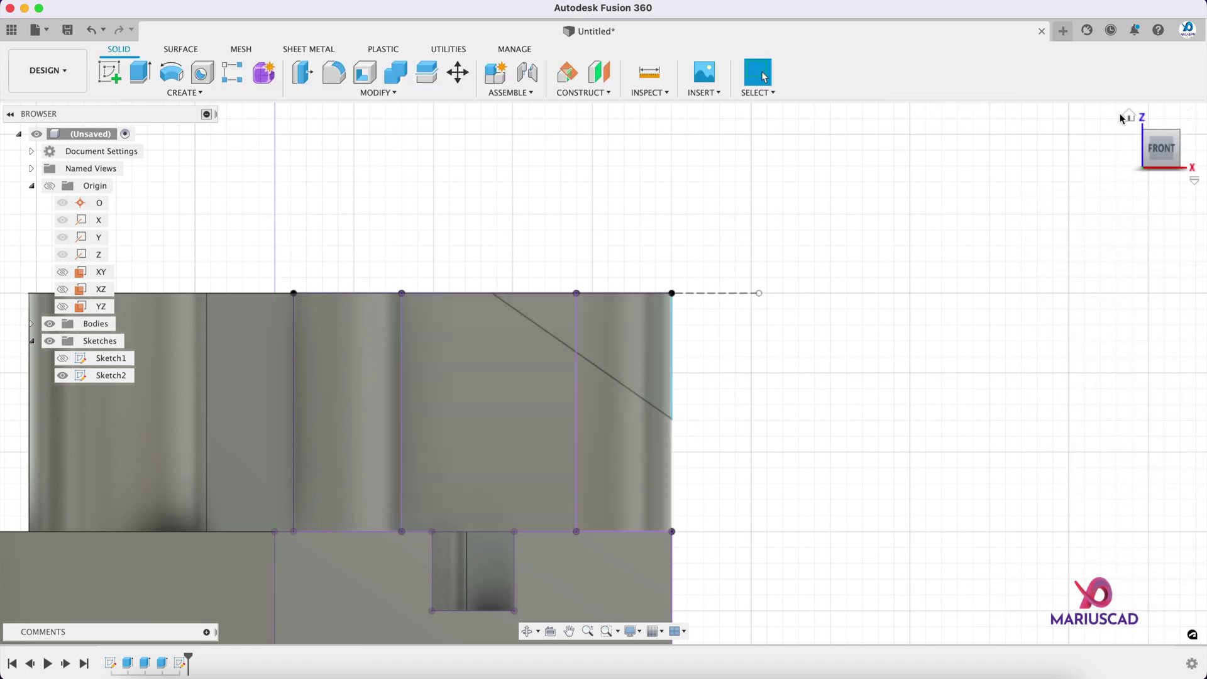
click(1121, 118)
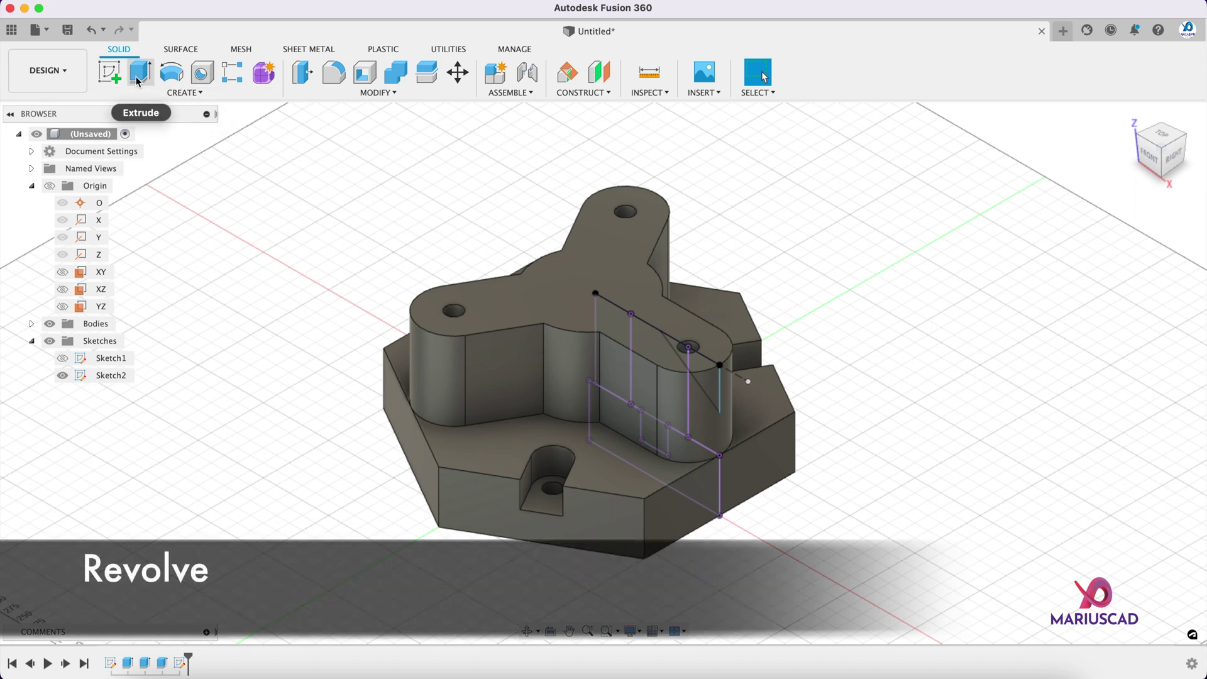
Revolve-cut both triangular profiles 360° around the vertical sketch line to bevel the lobe tops
click(172, 73)
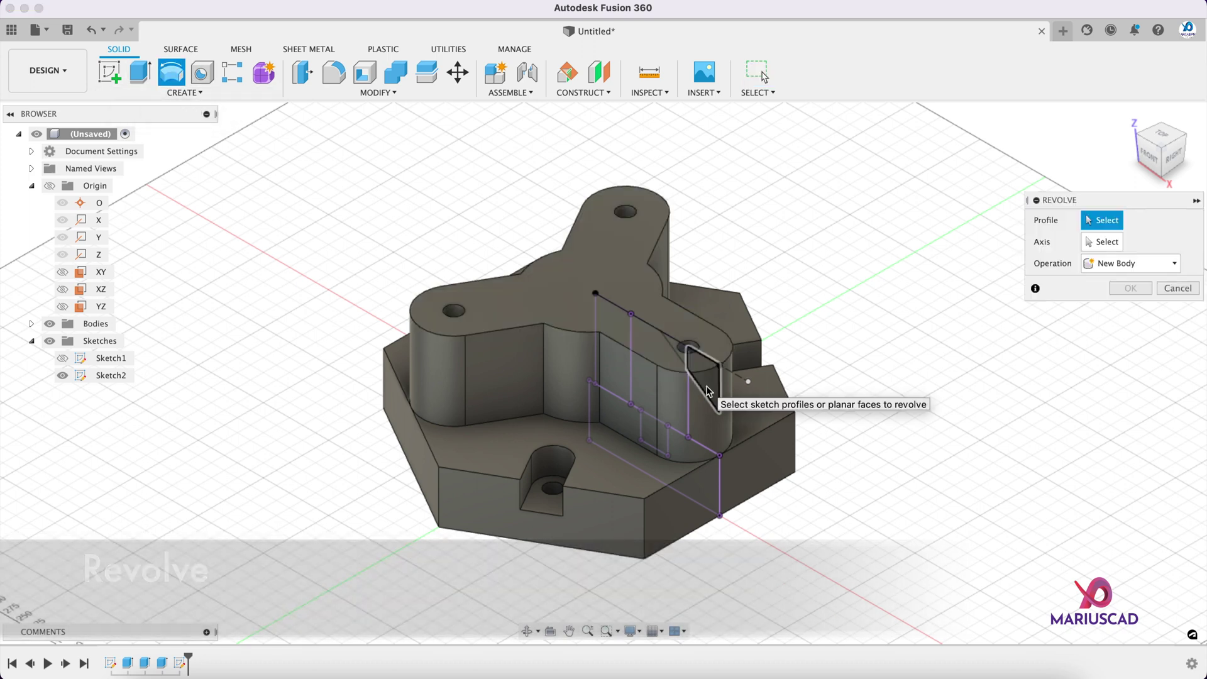
click(701, 379)
click(680, 353)
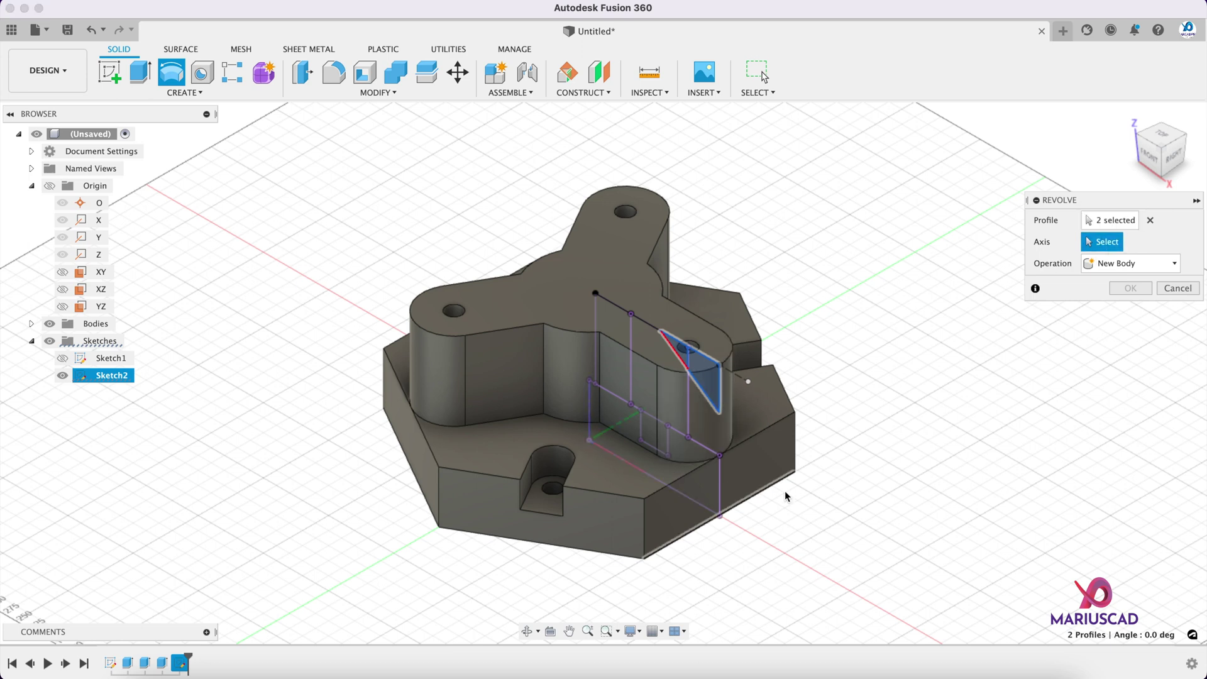
shift+middle_drag(943, 489, 765, 476)
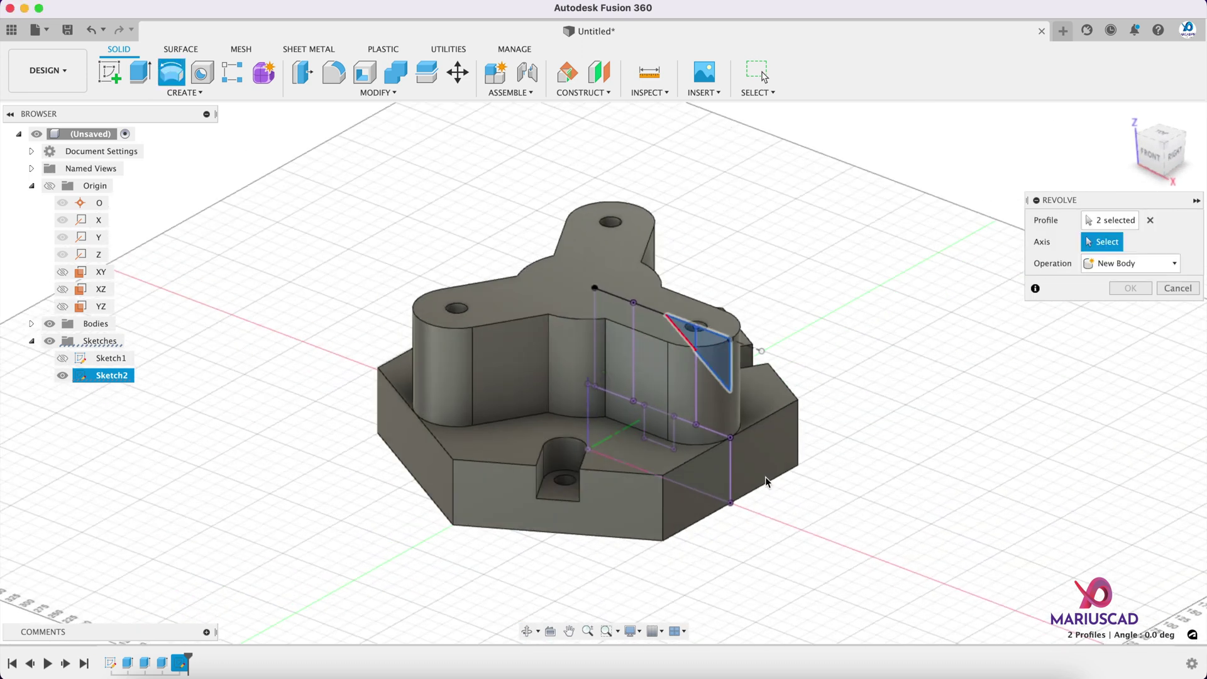
click(588, 405)
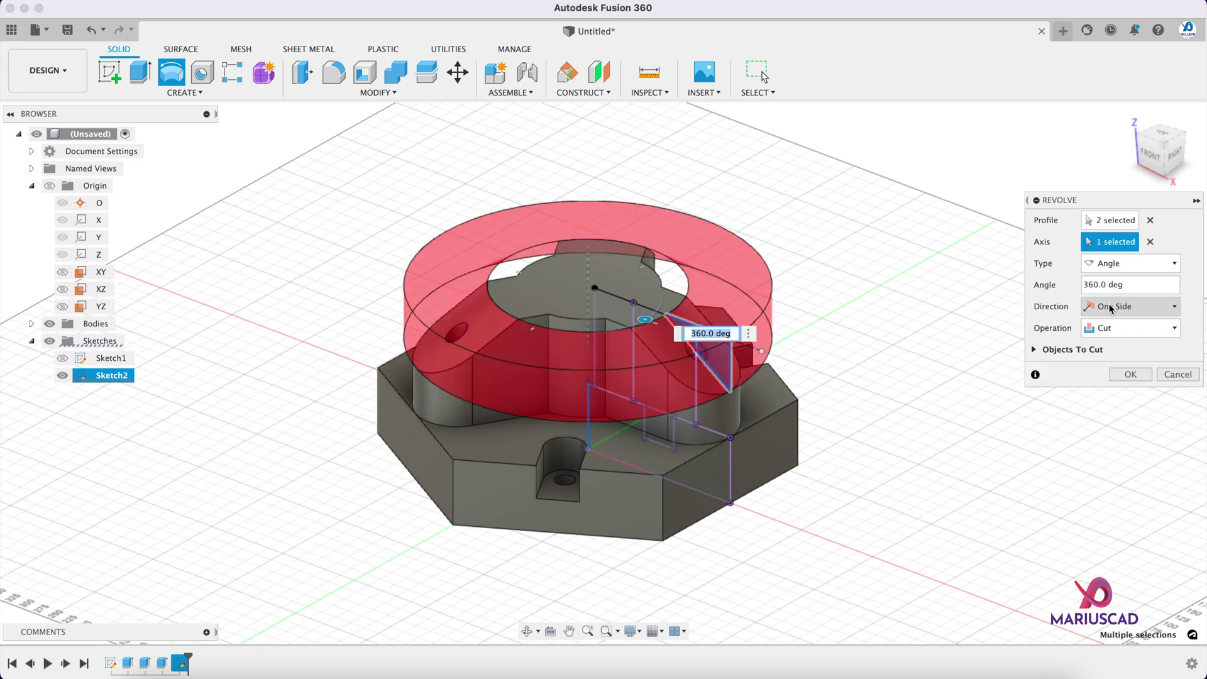
click(1129, 375)
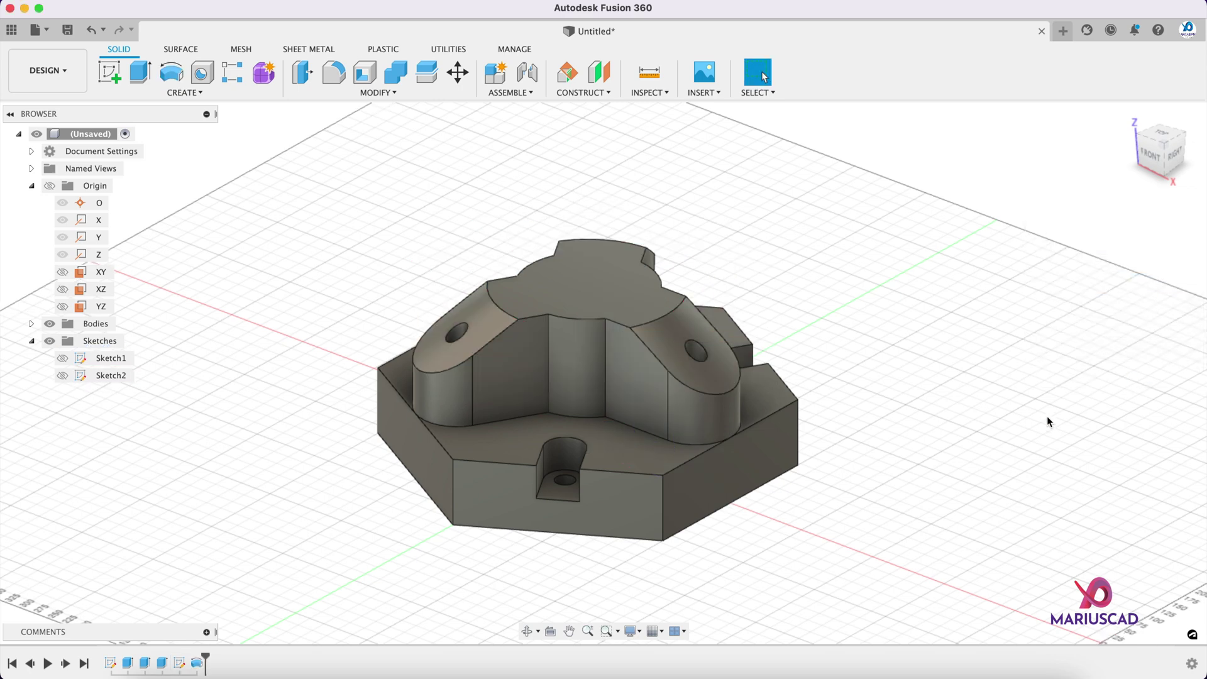
shift+middle_drag(1046, 418, 884, 427)
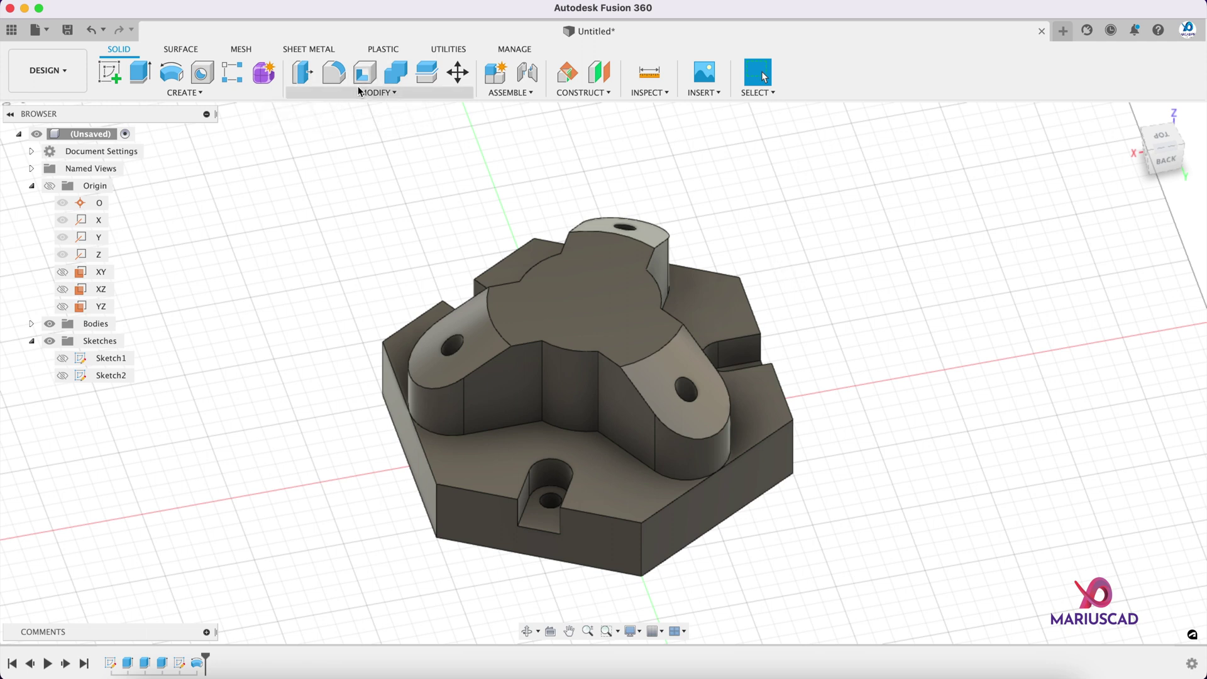
Search the appearance library for 'red' and apply Aluminum - Anodized Glossy (Red) to the body
click(376, 92)
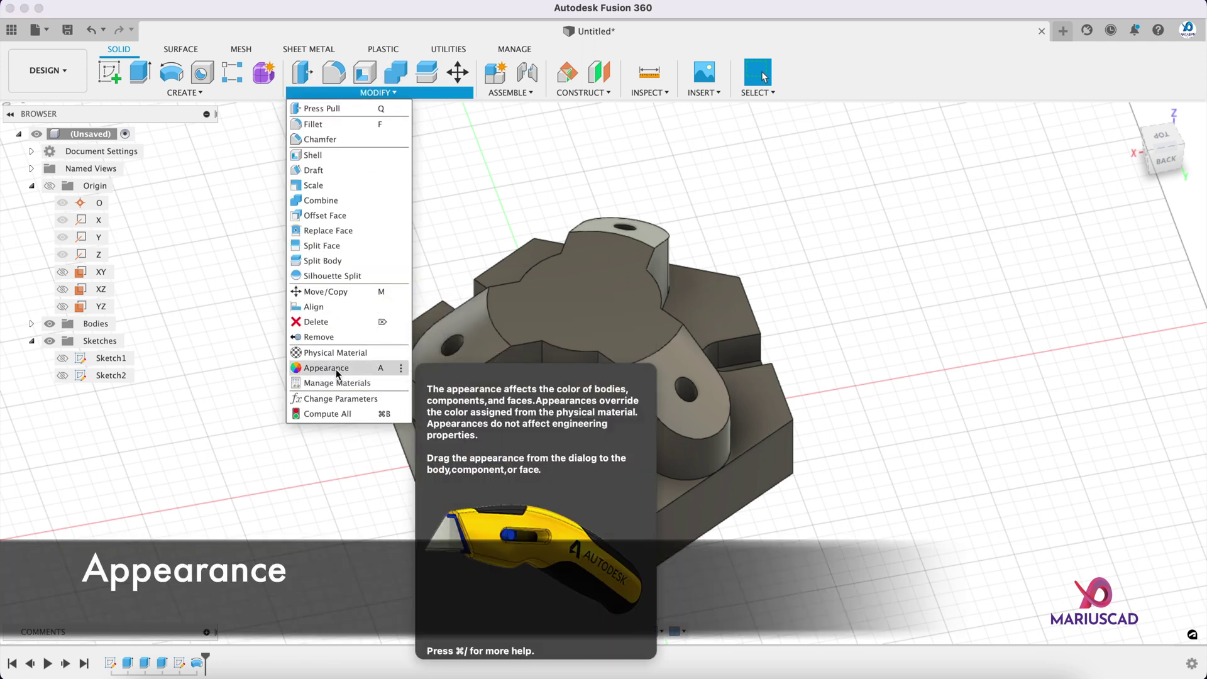
click(326, 367)
click(984, 425)
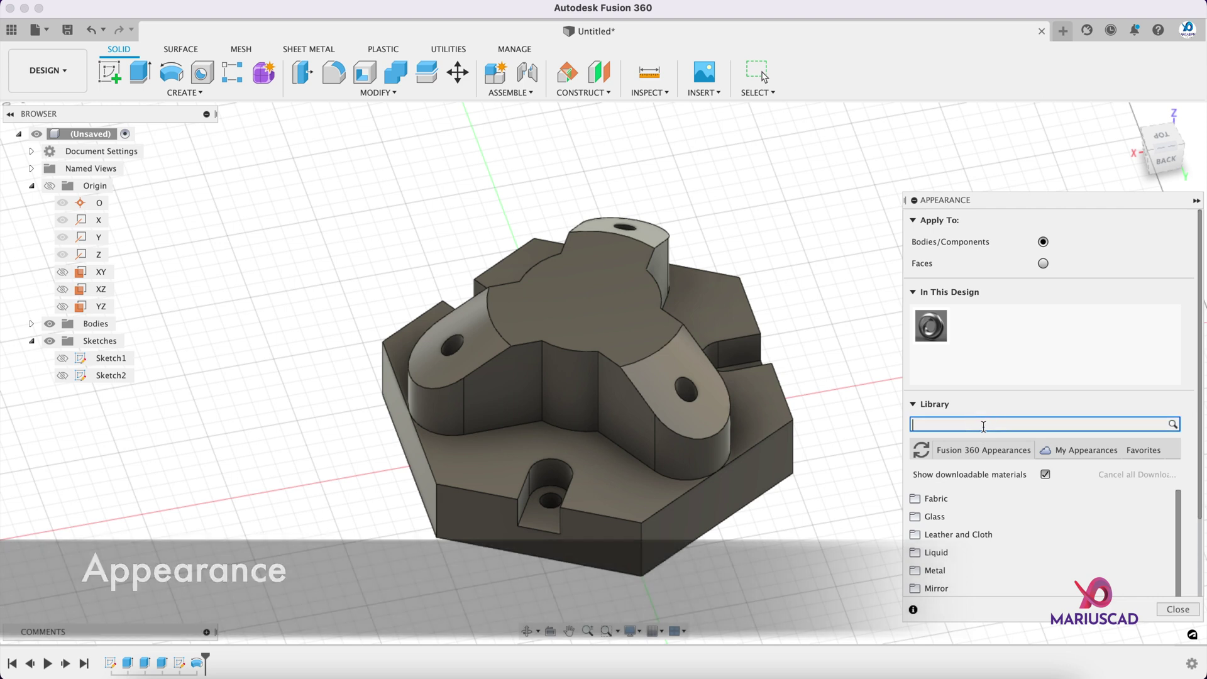
text(red)
key(Return)
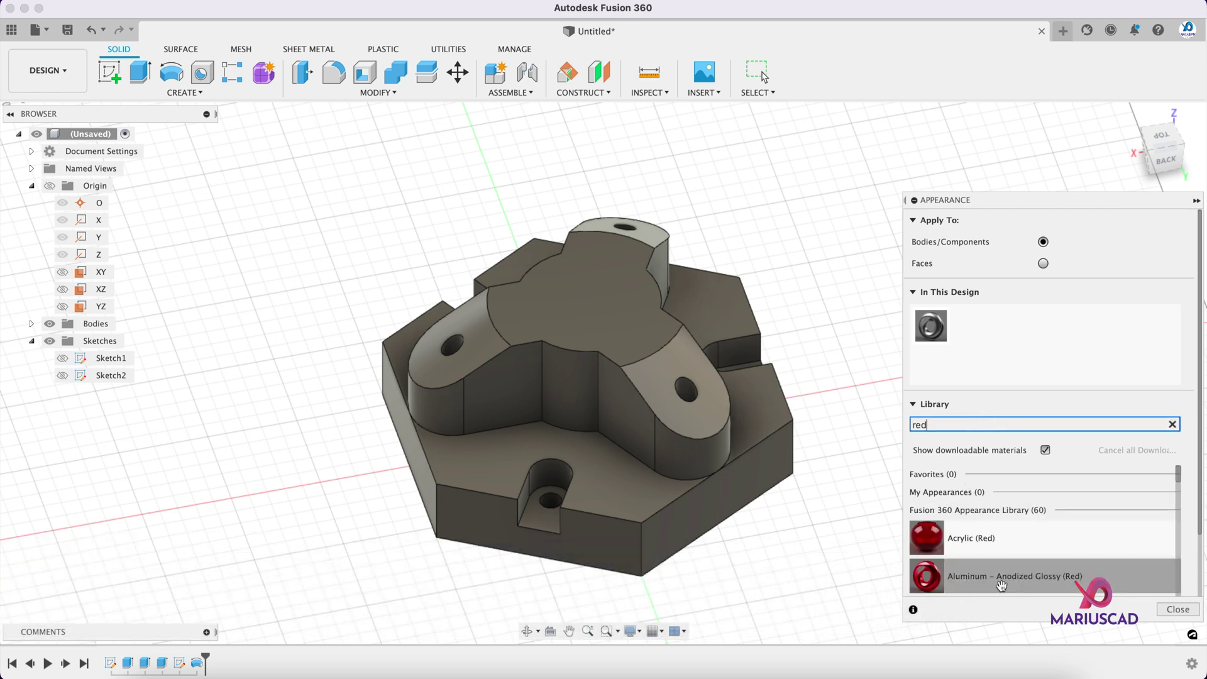
scroll(1009, 587, down, 2)
drag(1006, 515, 654, 377)
key(Escape)
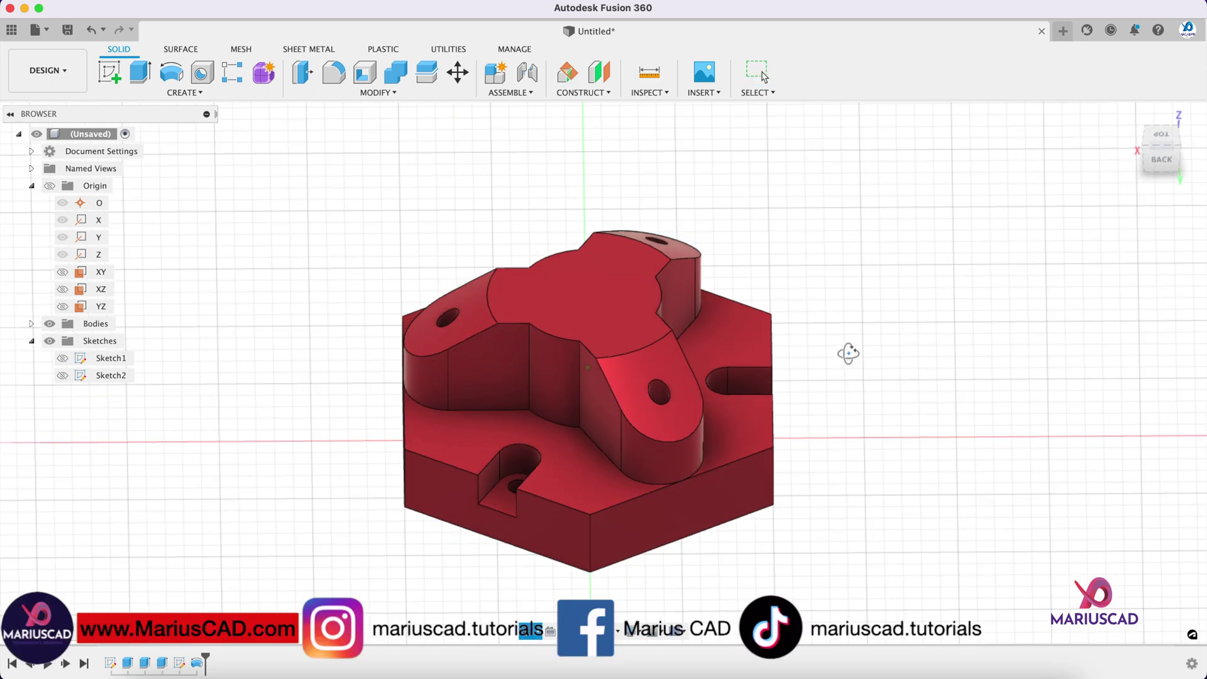
mouse_move(846, 352)
shift+middle_down()
mouse_move(706, 304)
mouse_move(660, 352)
mouse_move(679, 402)
mouse_move(722, 390)
mouse_move(754, 331)
mouse_move(895, 342)
shift+middle_up()
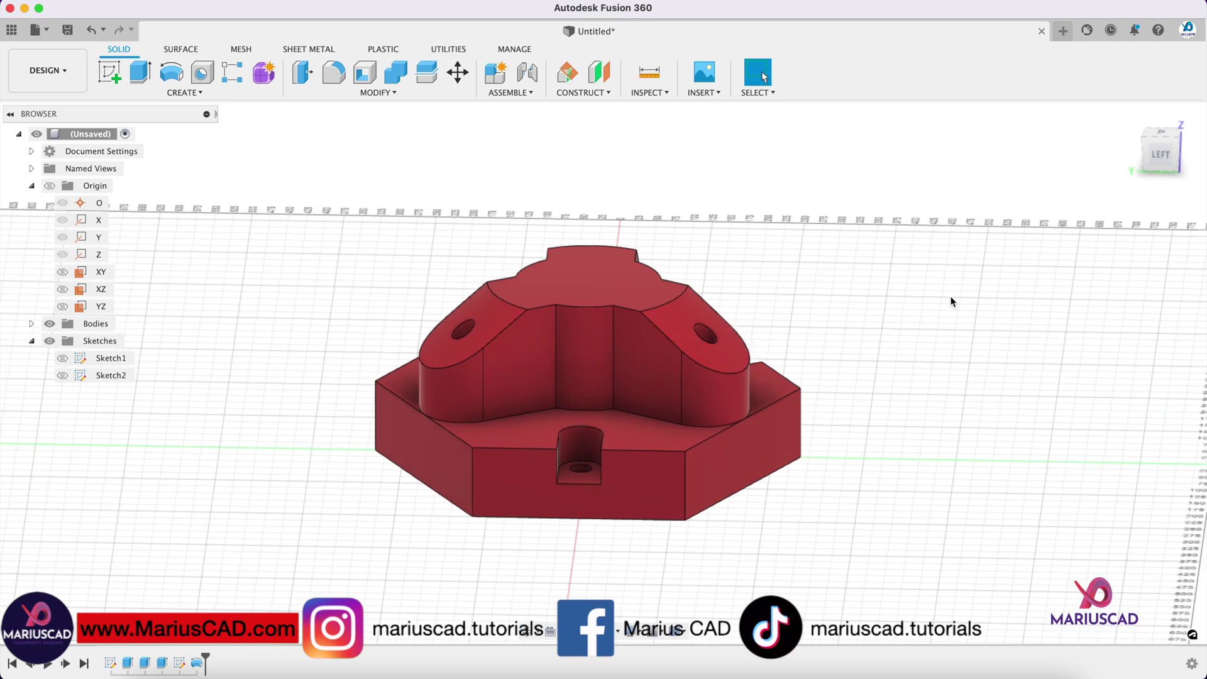
shift+middle_drag(952, 301, 901, 333)
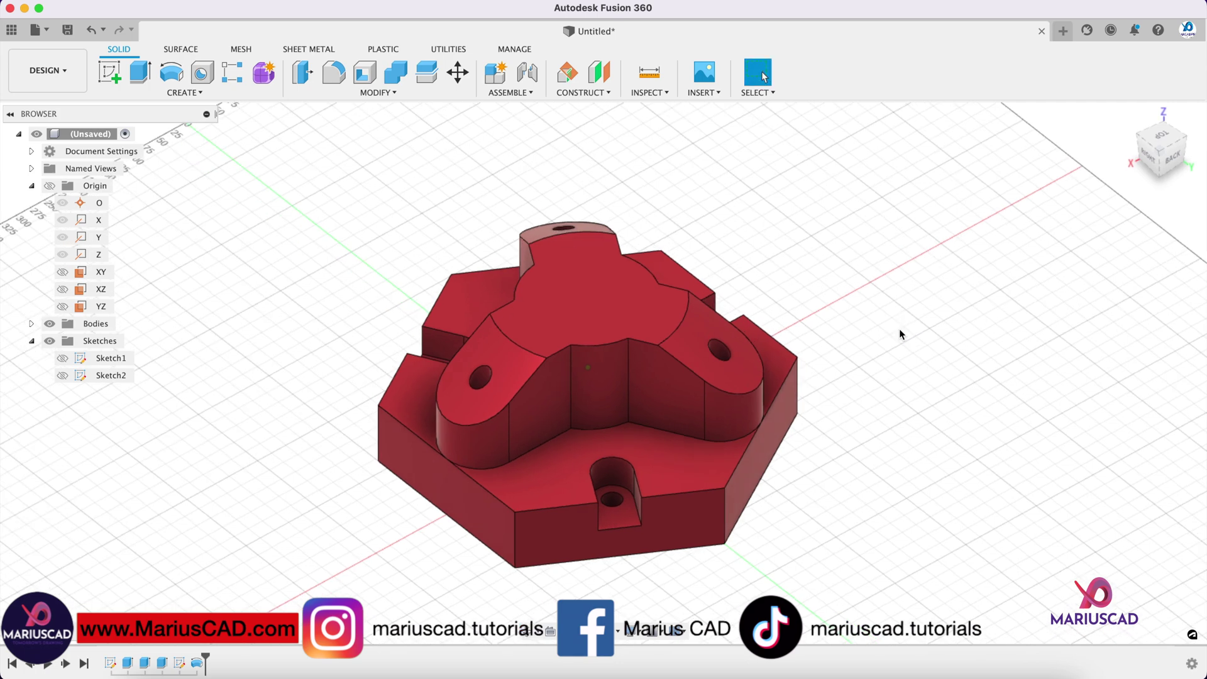